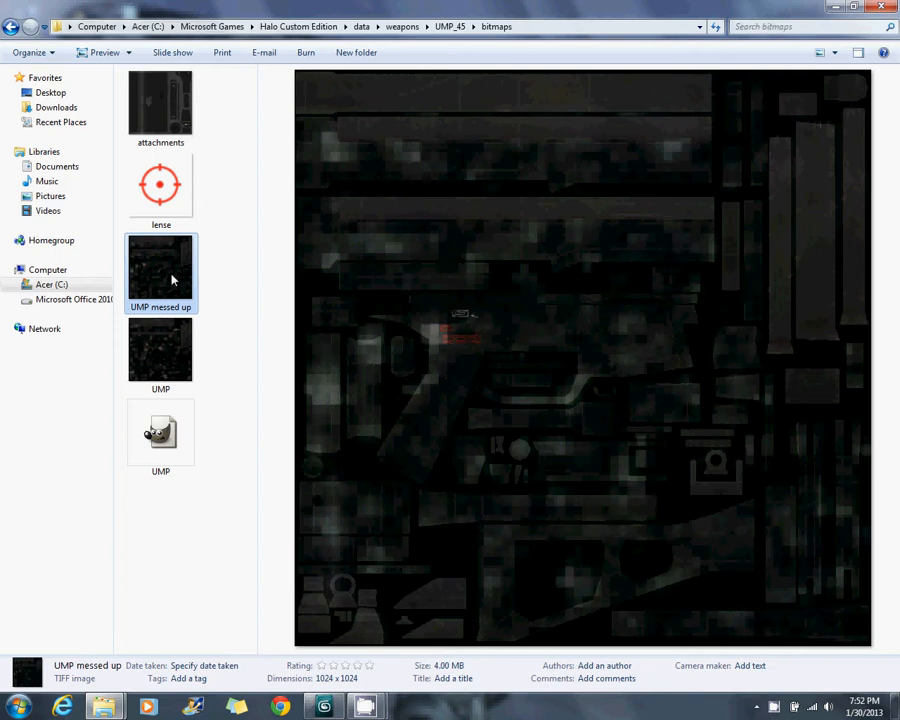
Move the "UMP messed up" TIFF in the bitmaps folder to the Recycle Bin and preview the remaining UMP texture
key("Delete")
left_click(498, 410)
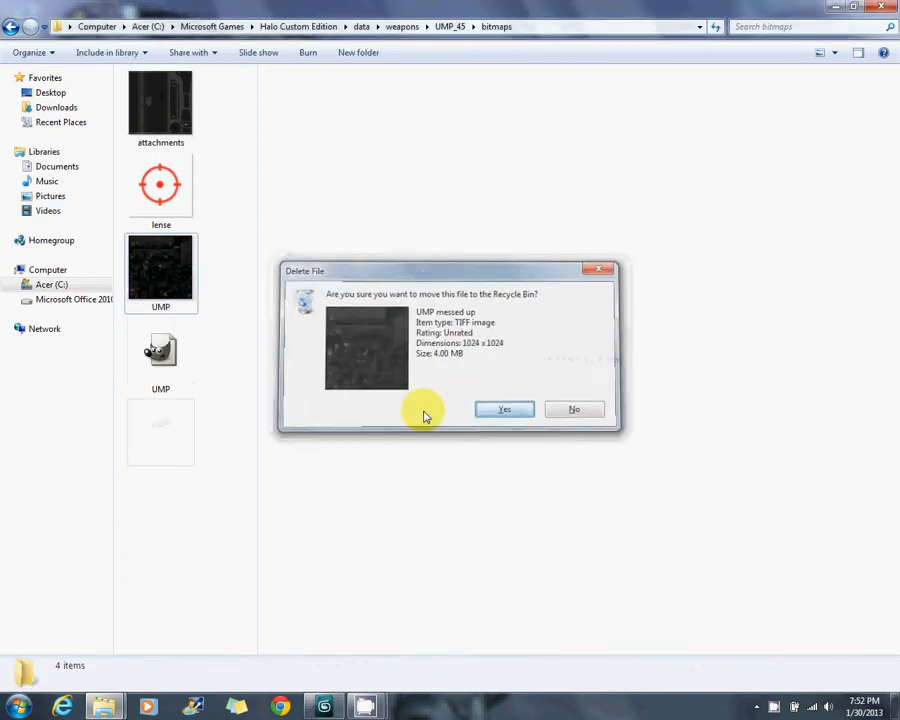
left_click(171, 287)
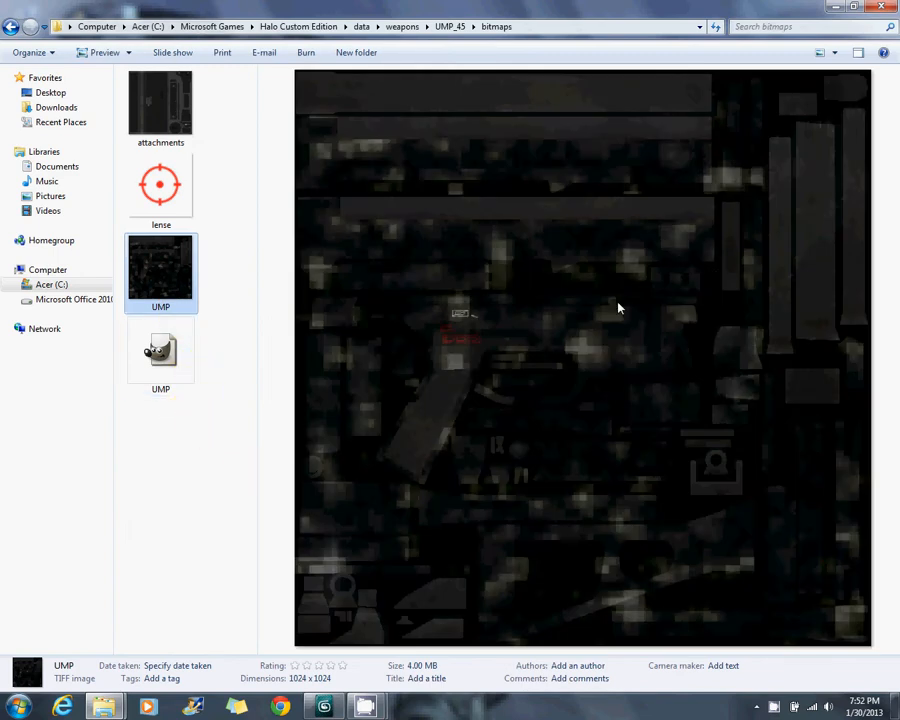
Switch to 3ds Max and bring up the UMP Multi/Sub-Object material in the Material Editor
left_click(326, 708)
middle_click_drag(440, 277, 473, 290, "alt")
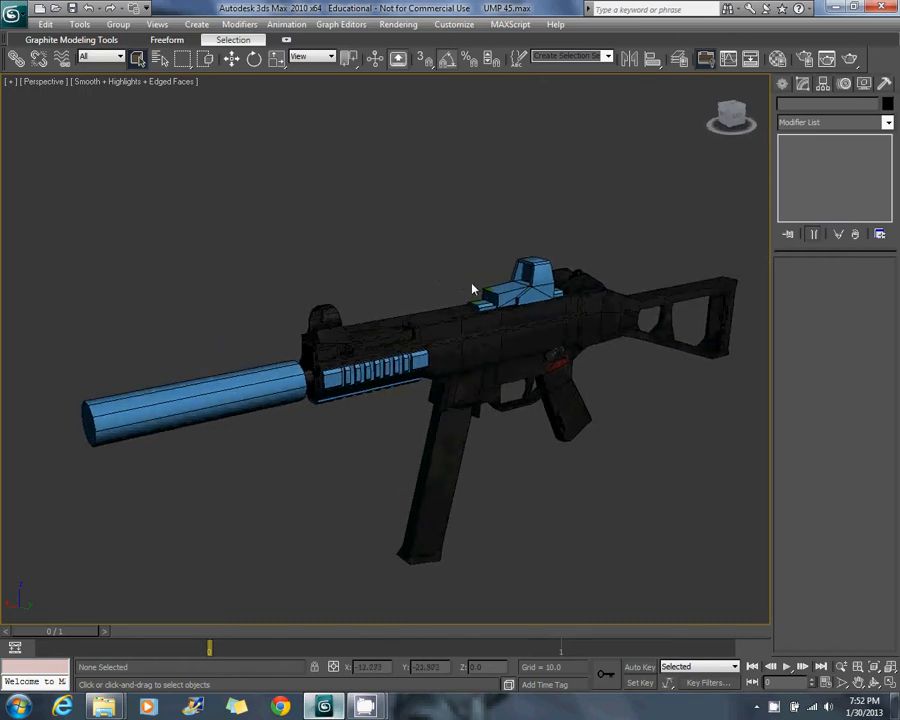
key("m")
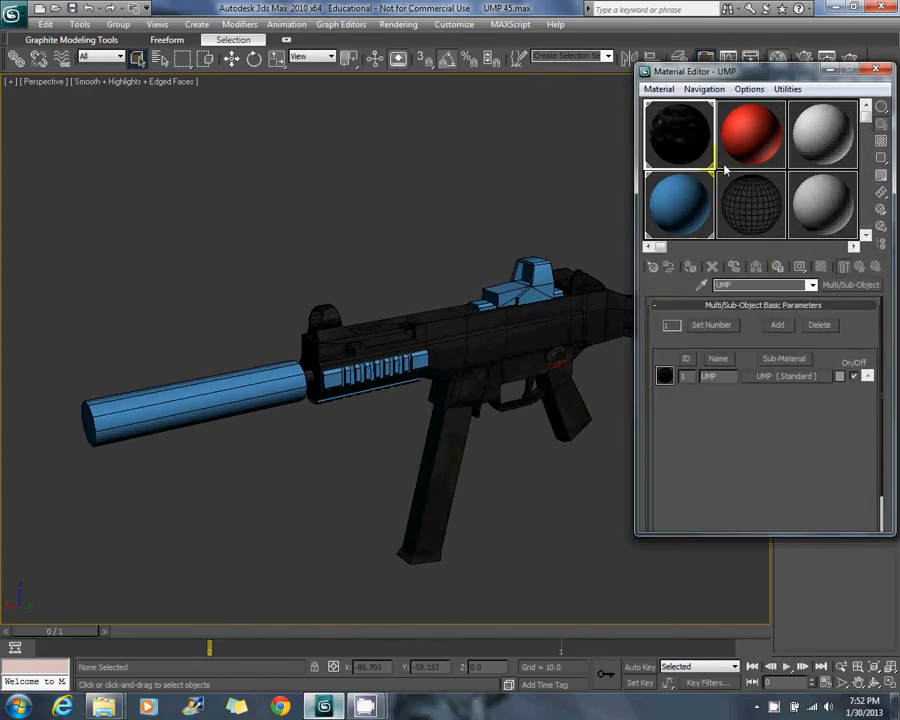
left_click(748, 135)
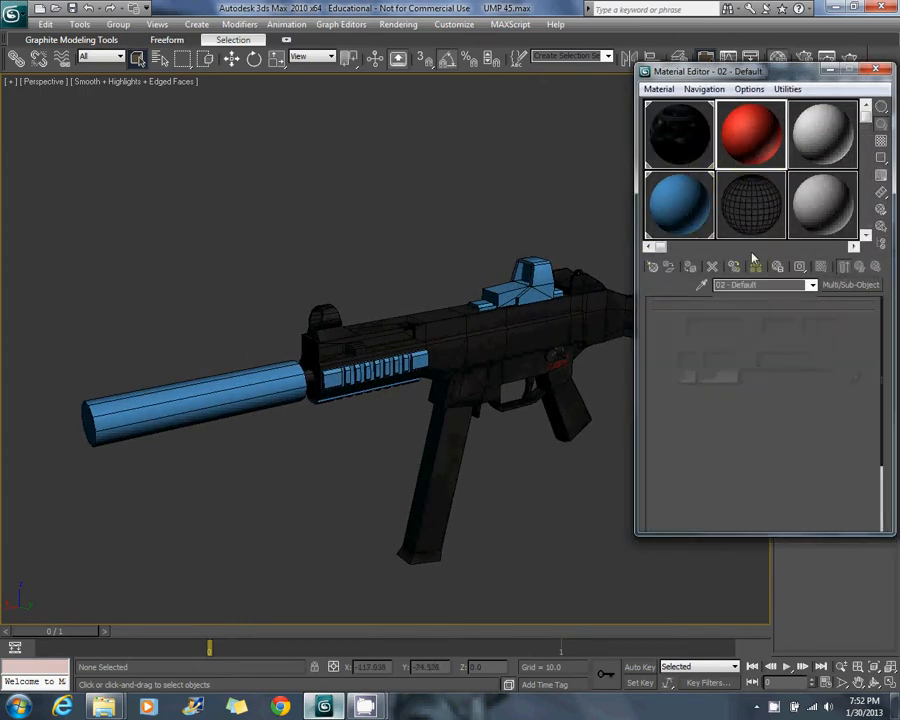
left_click(689, 153)
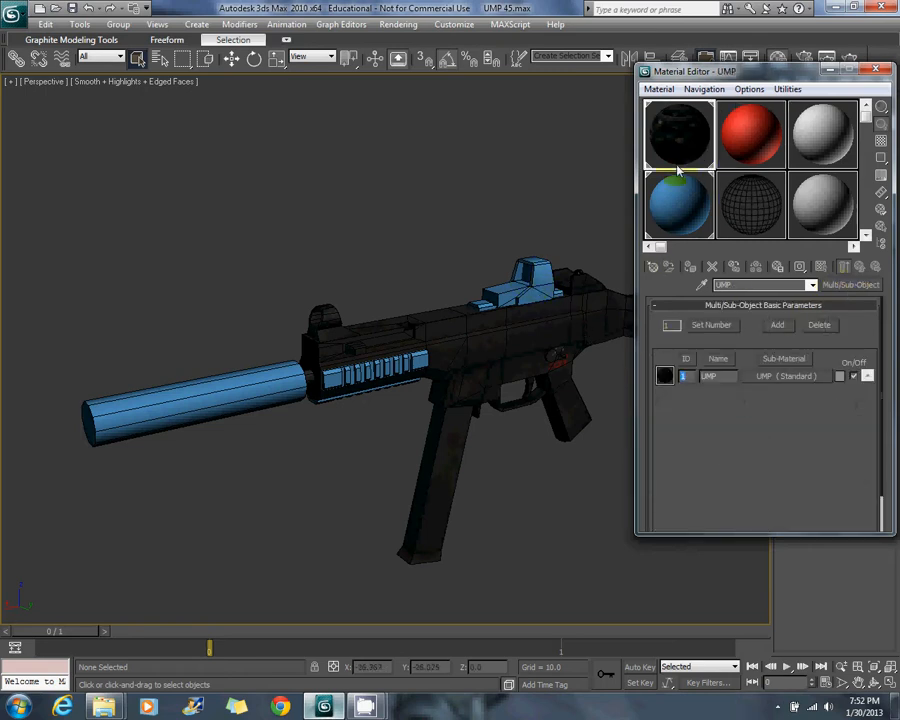
Select the attachments object and convert it to an Editable Poly, collapsing its Unwrap UVW modifier
left_click_drag(765, 78, 681, 412)
left_click(538, 290)
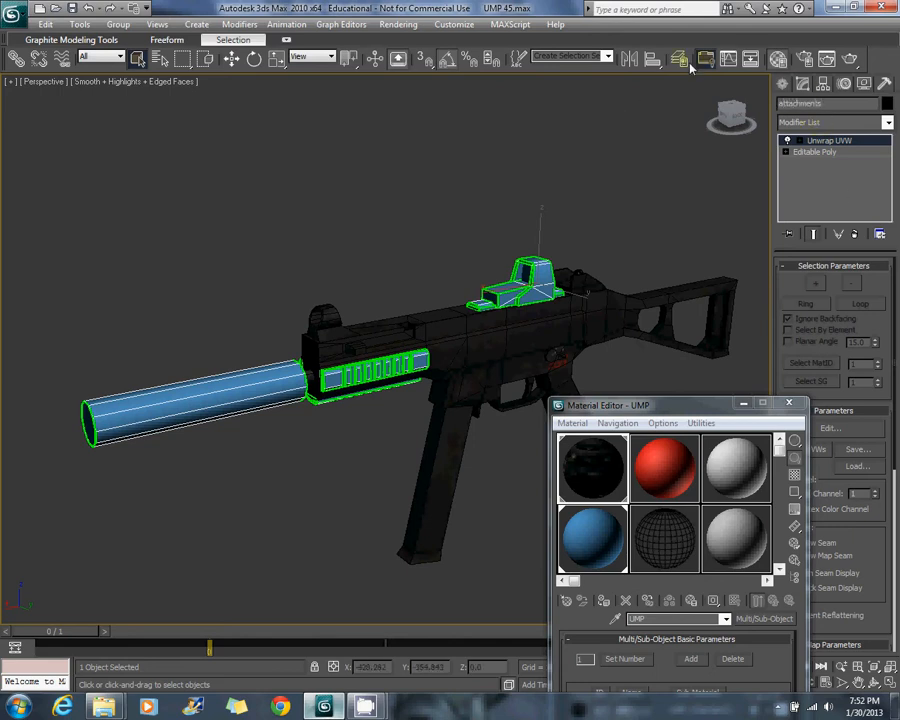
right_click(635, 236)
mouse_move(700, 357)
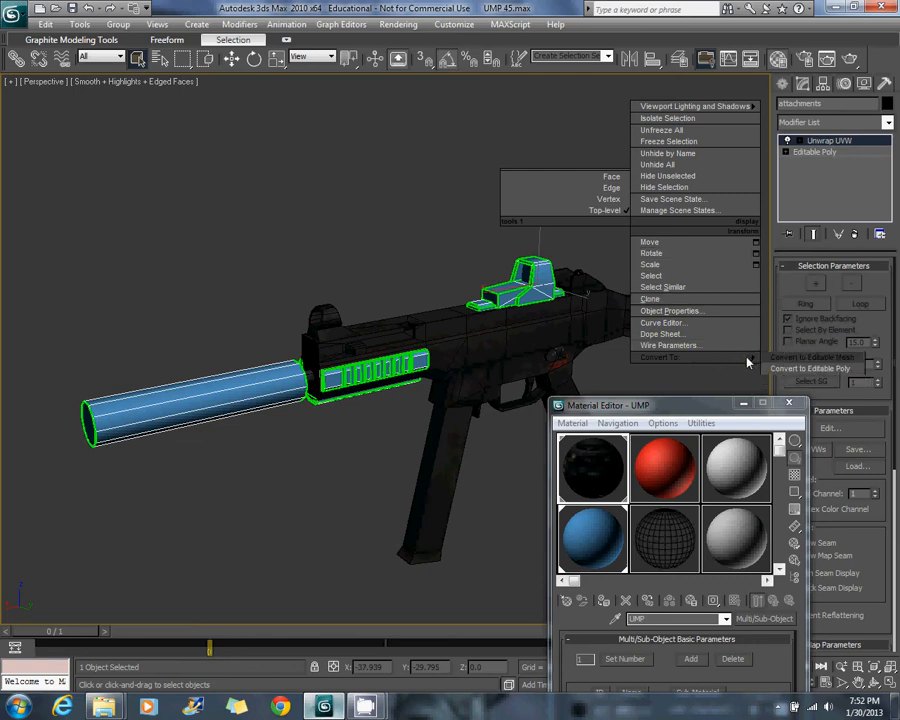
left_click(808, 369)
Select all elements of the attachments object and assign their polygons material ID 2
left_click(865, 283)
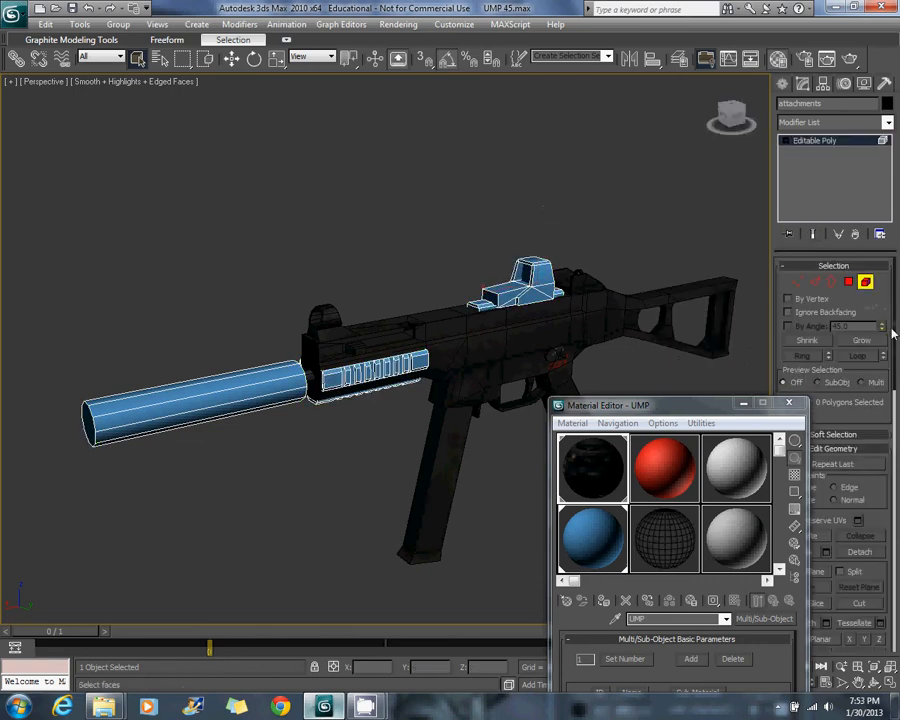
key("ctrl+a")
left_click_drag(892, 355, 892, 476)
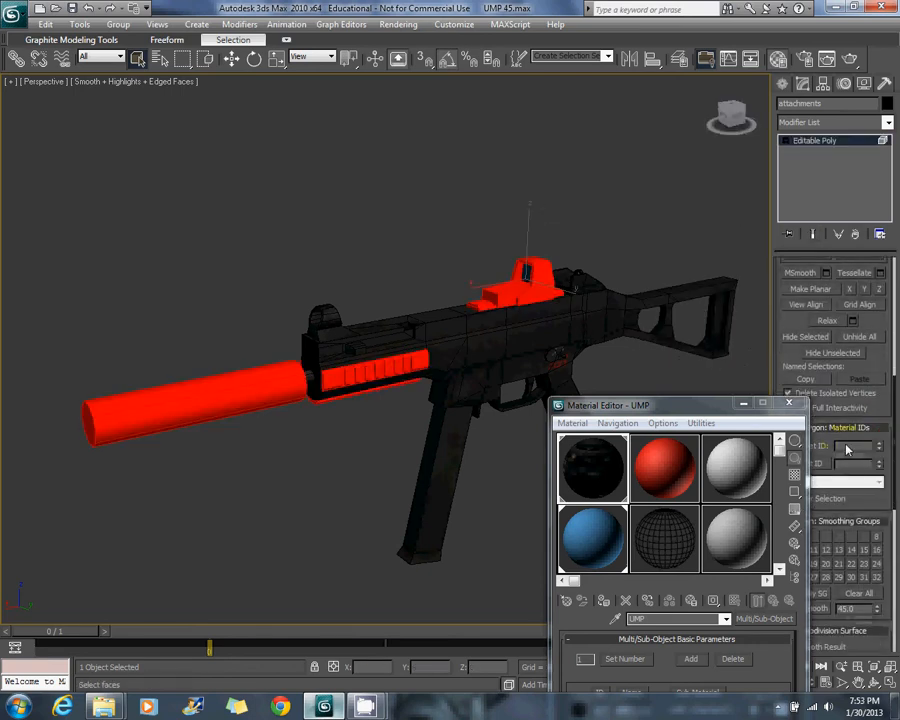
left_click_drag(661, 413, 611, 169)
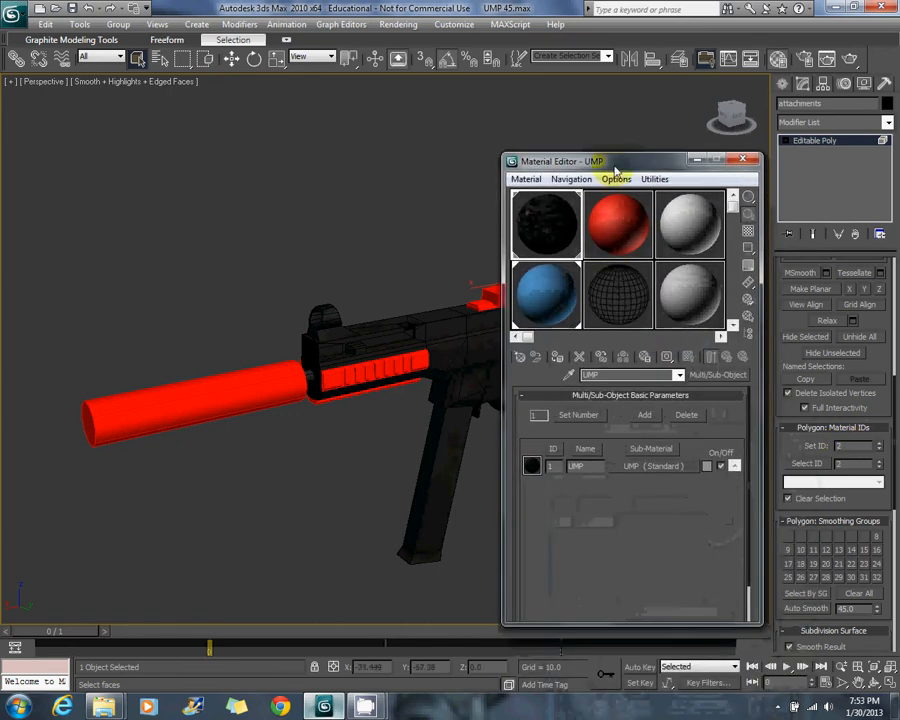
Add a second sub-material to the UMP material and choose a Bitmap map for its Diffuse color
left_click(646, 415)
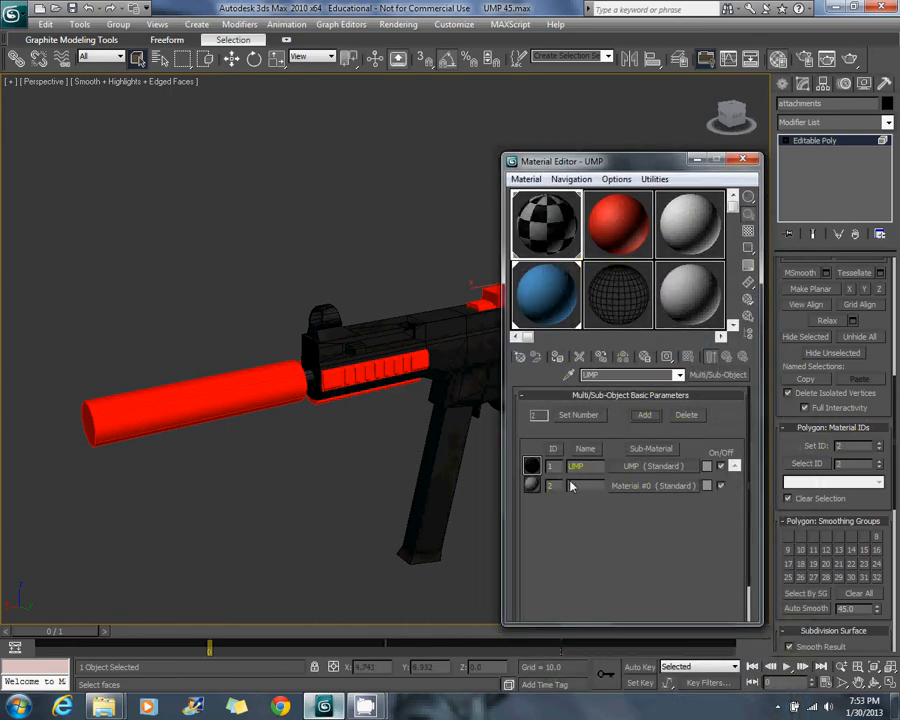
left_click(630, 486)
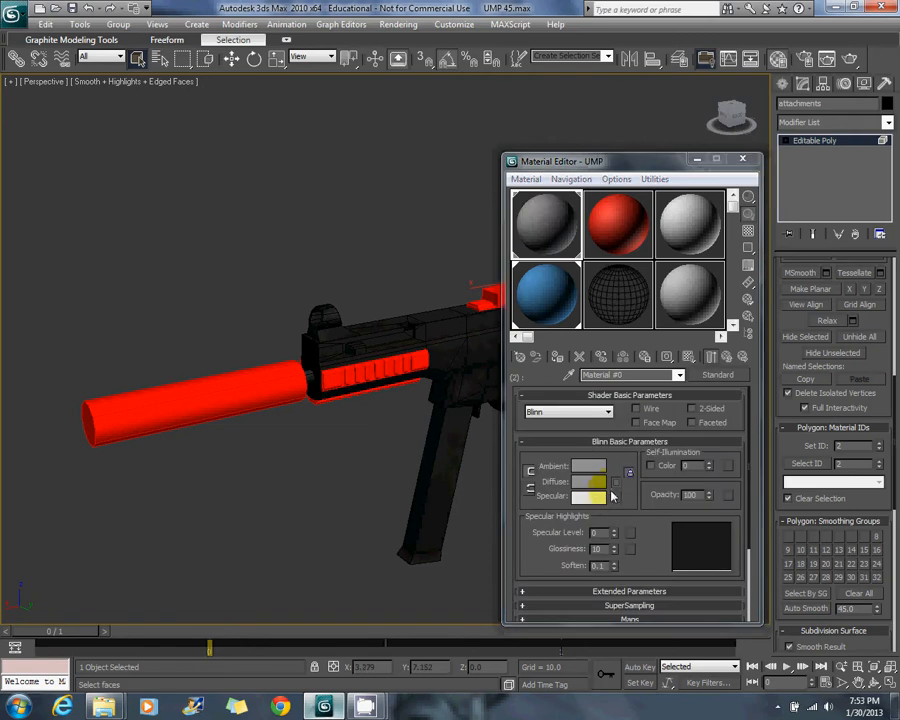
left_click(614, 497)
double_click(483, 88)
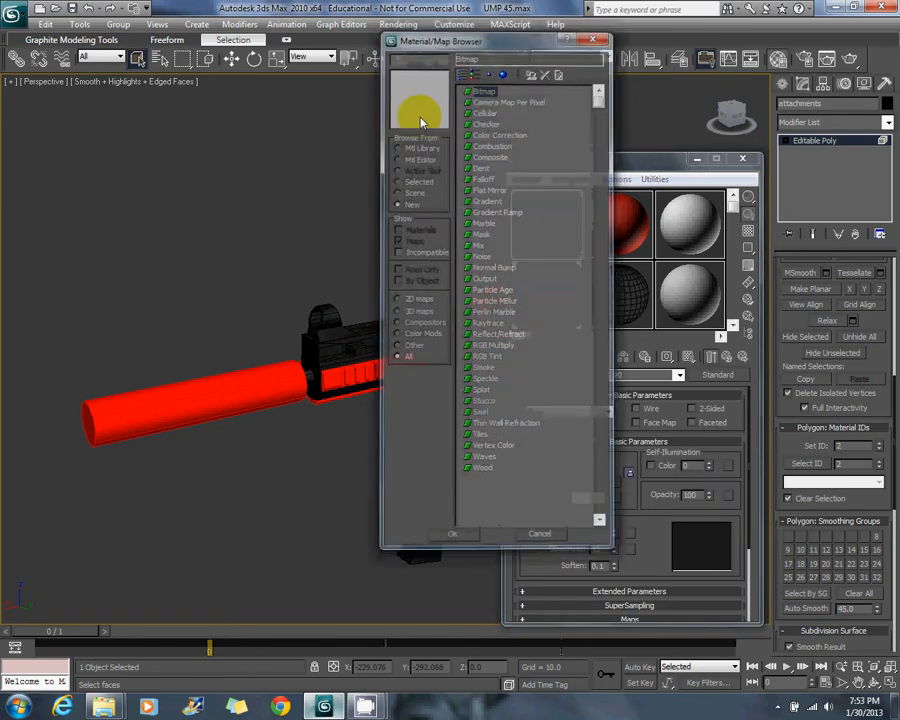
Load the attachments image from UMP_45\bitmaps as the diffuse bitmap, and name the sub-material attachments
left_click(112, 34)
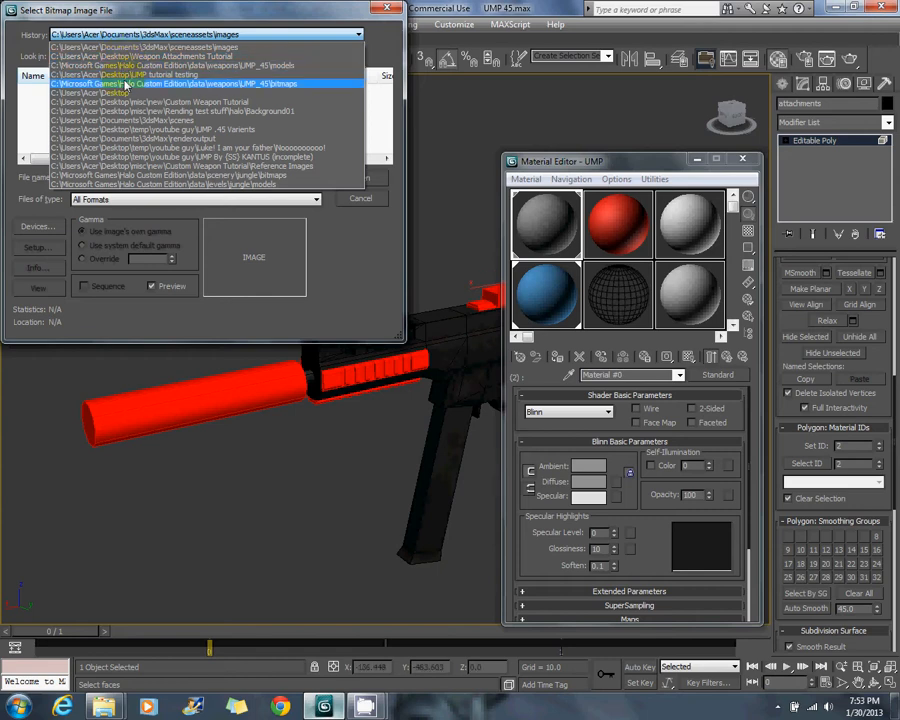
left_click(120, 84)
left_click(56, 105)
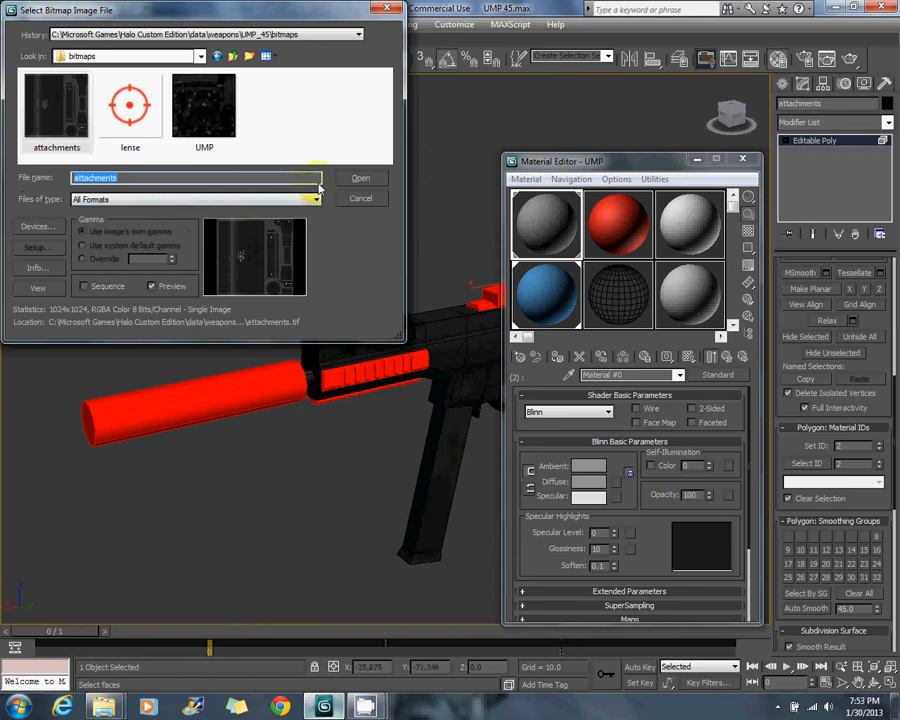
left_click(360, 178)
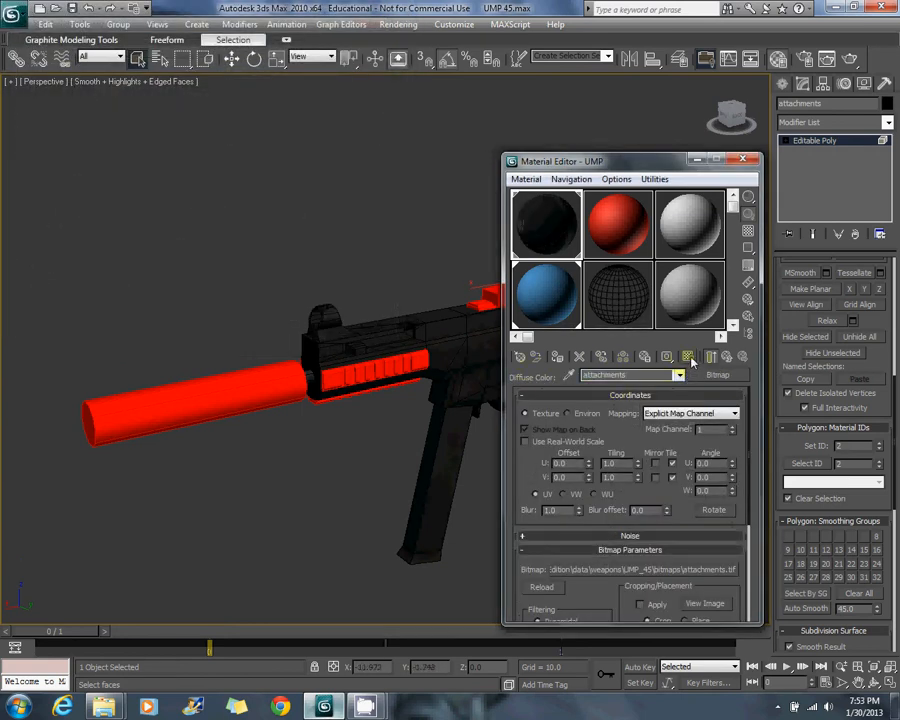
left_click(727, 358)
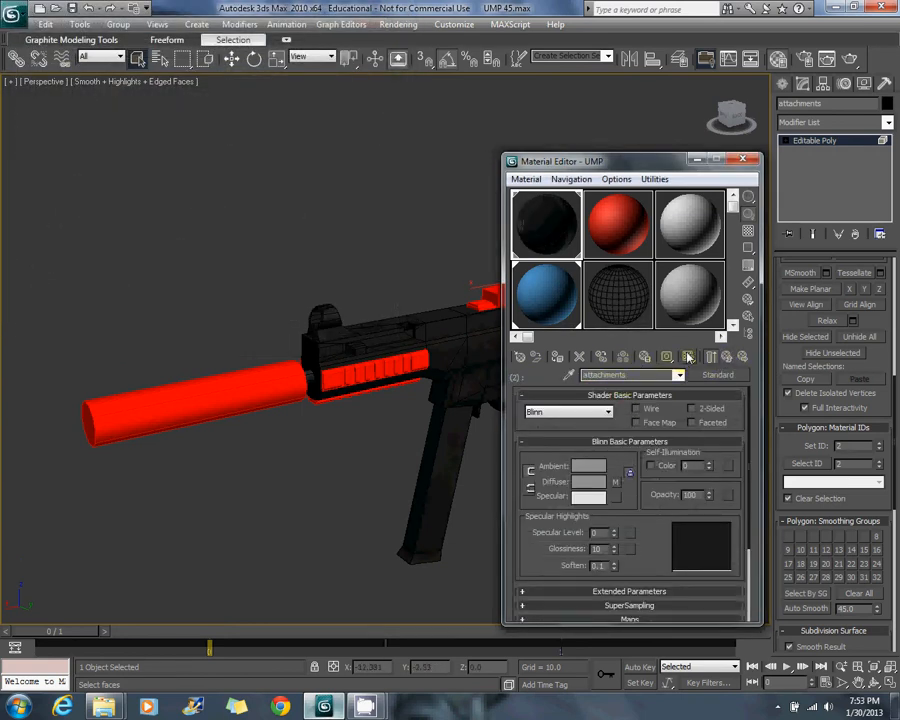
left_click(728, 361)
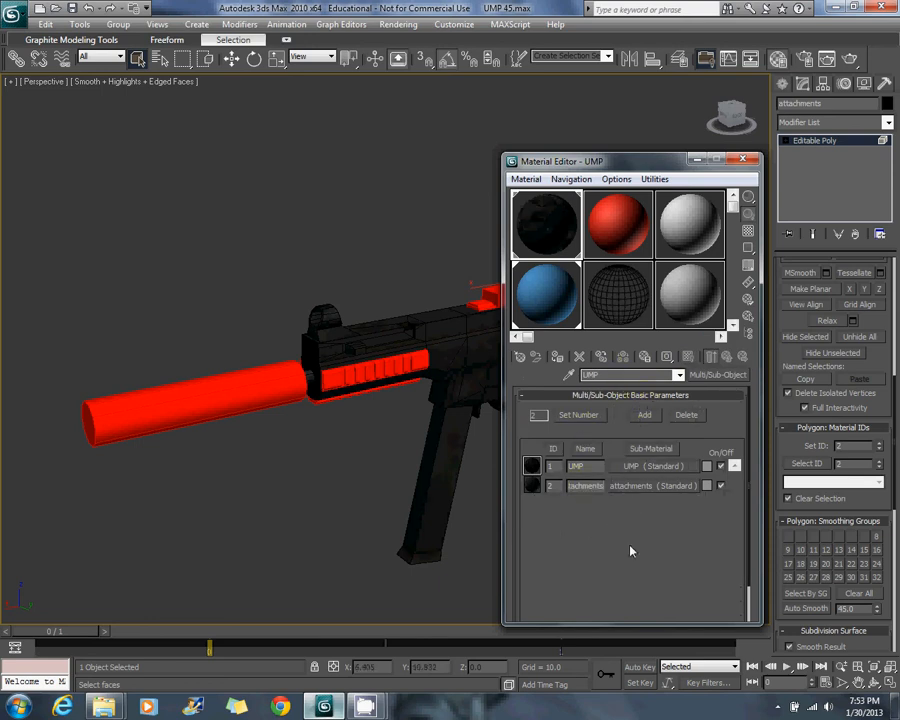
Apply the UMP Multi/Sub-Object material to the attachments object and close the Material Editor
left_click(743, 160)
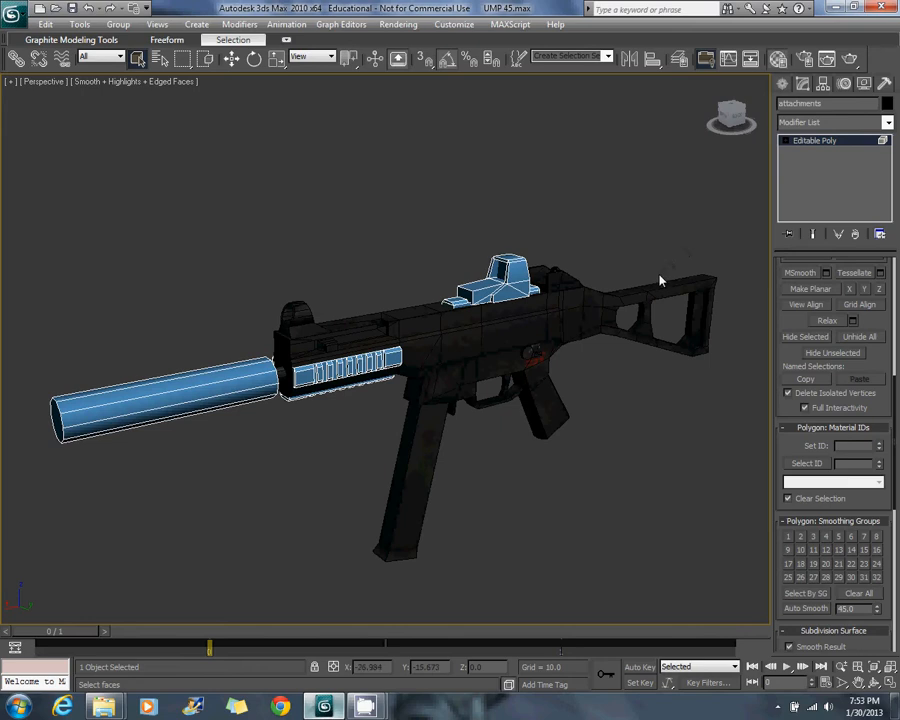
key("m")
left_click_drag(550, 236, 481, 290)
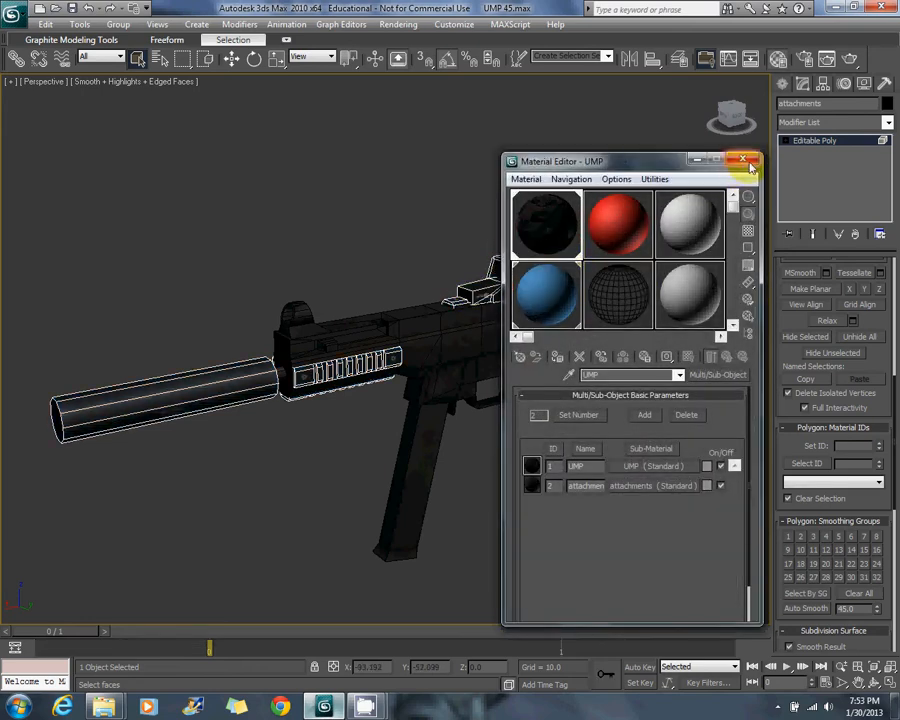
left_click(746, 161)
Turn off edged faces and render a close-up of the sight to check the EOTech logo
middle_click_drag(450, 206, 488, 243)
key("F4")
middle_click_drag(542, 253, 452, 289, "alt")
scroll(528, 287, "up", 6)
middle_click_drag(750, 222, 311, 314)
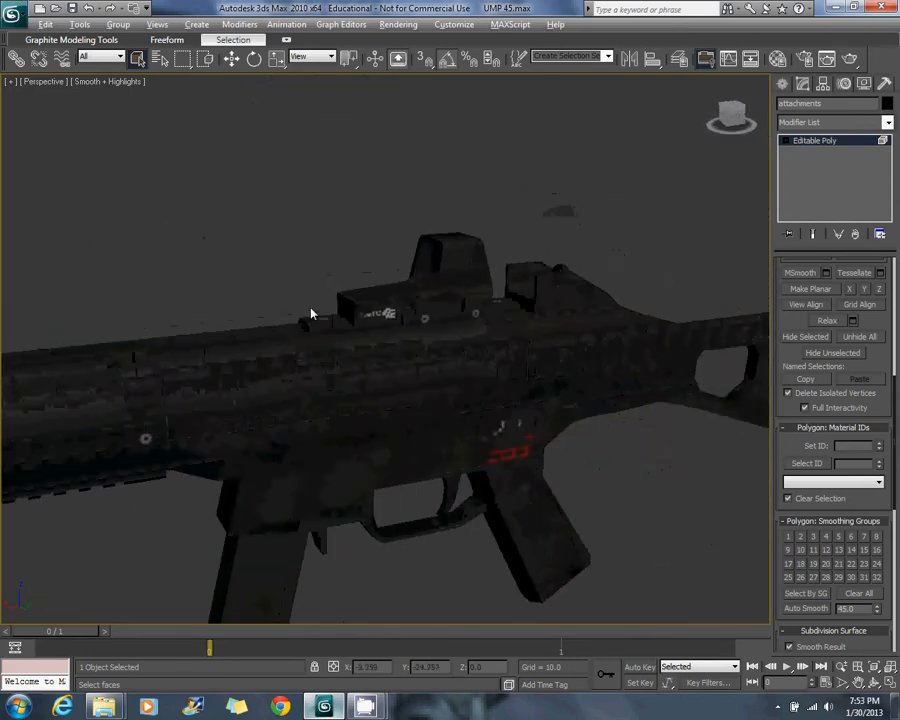
scroll(311, 314, "up", 8)
key("shift+q")
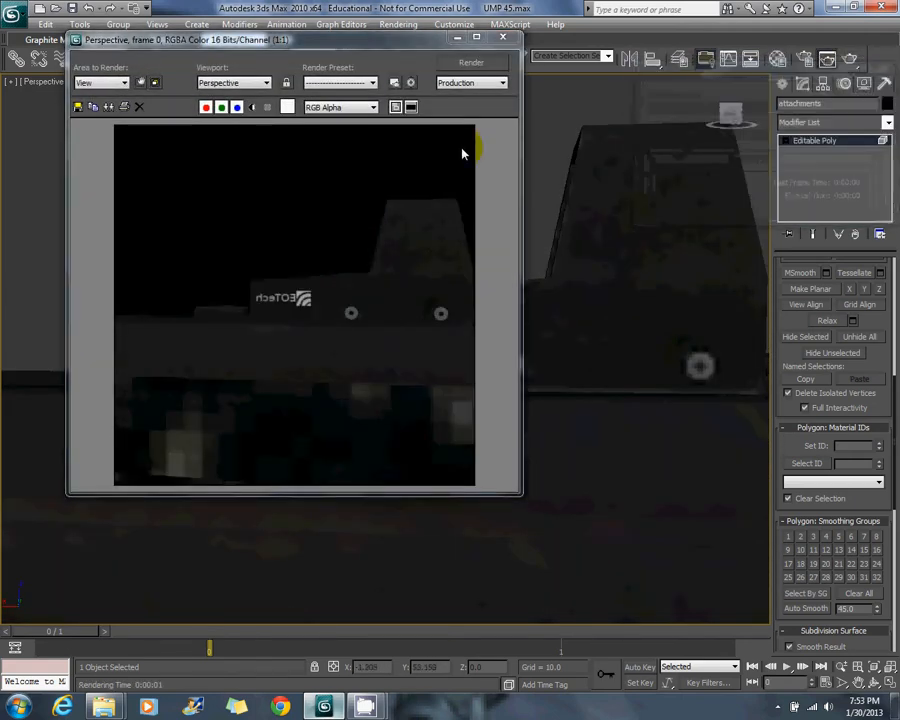
left_click(505, 40)
Show the UMP sub-material's texture map in the viewport and close the Material Editor
scroll(440, 240, "down", 5)
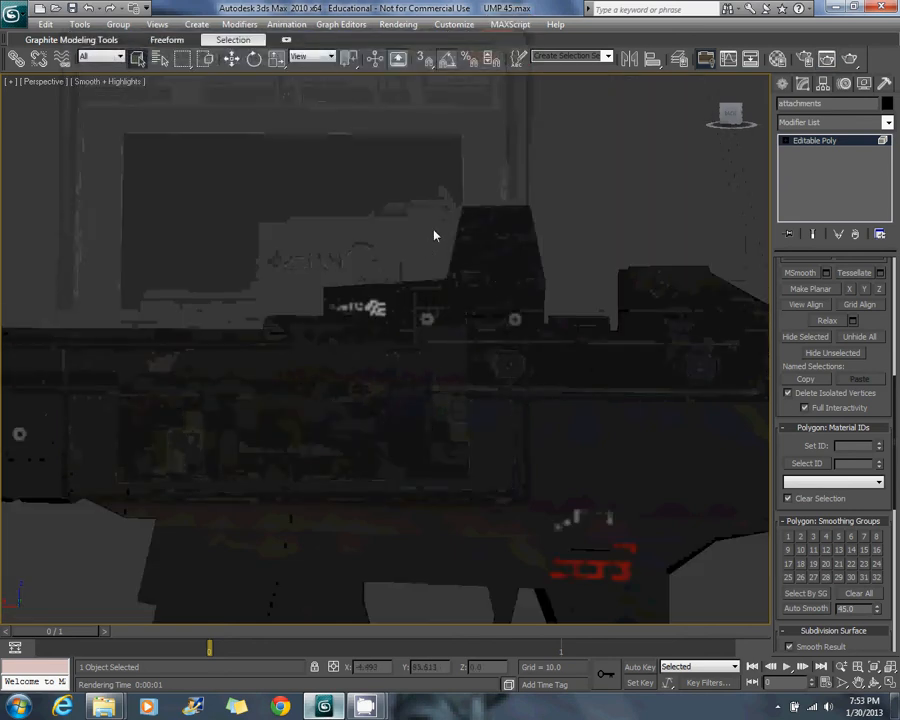
key("m")
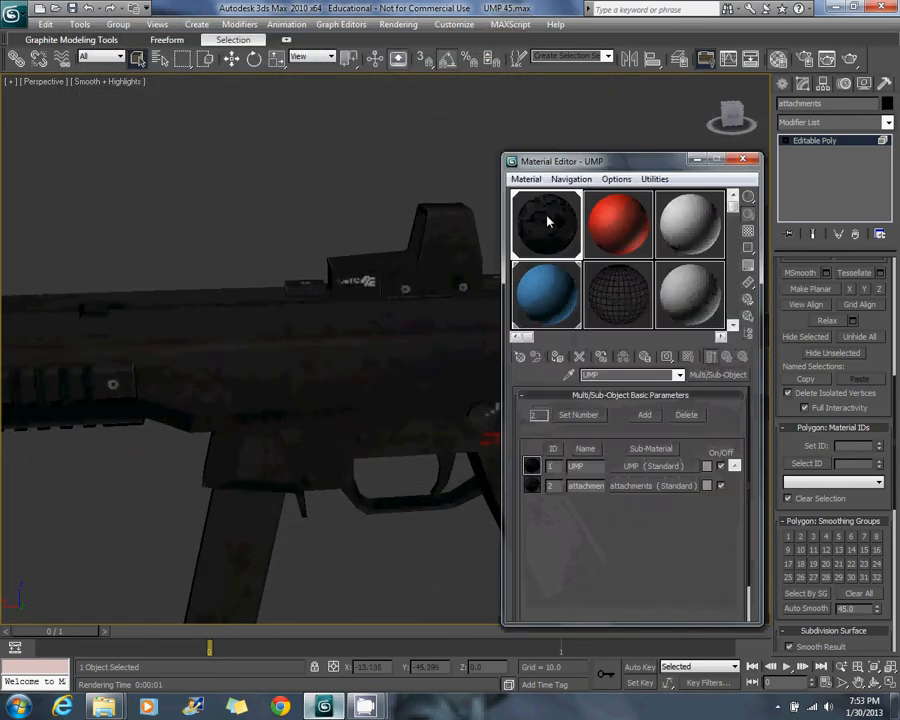
left_click(634, 466)
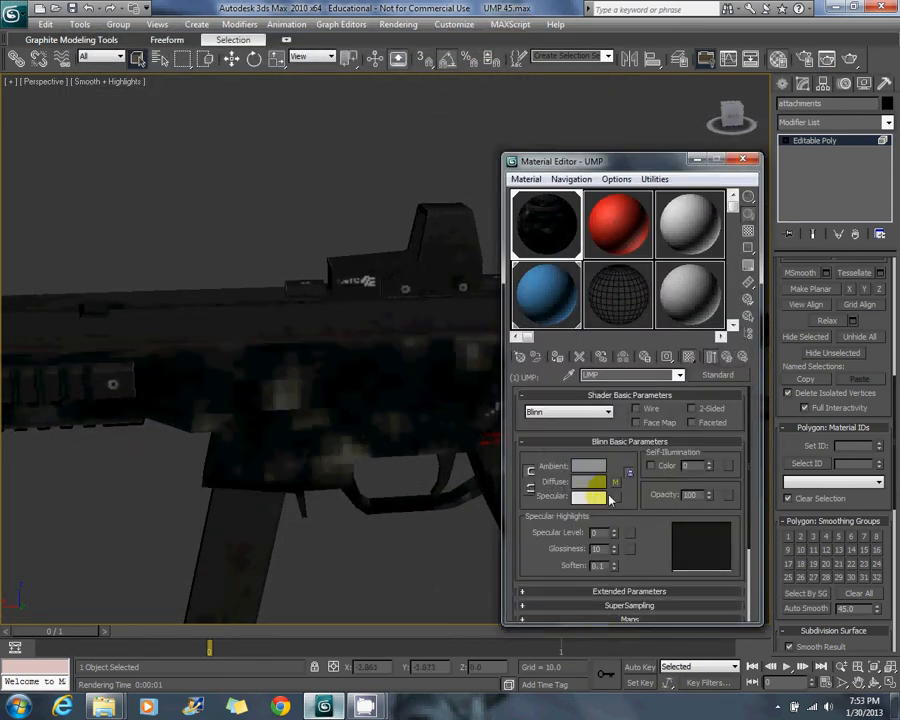
left_click(729, 356)
left_click(742, 159)
Render the opposite side of the sight to check how the logo reads there
middle_click_drag(474, 235, 406, 385, "alt")
scroll(415, 349, "up", 3)
key("shift+q")
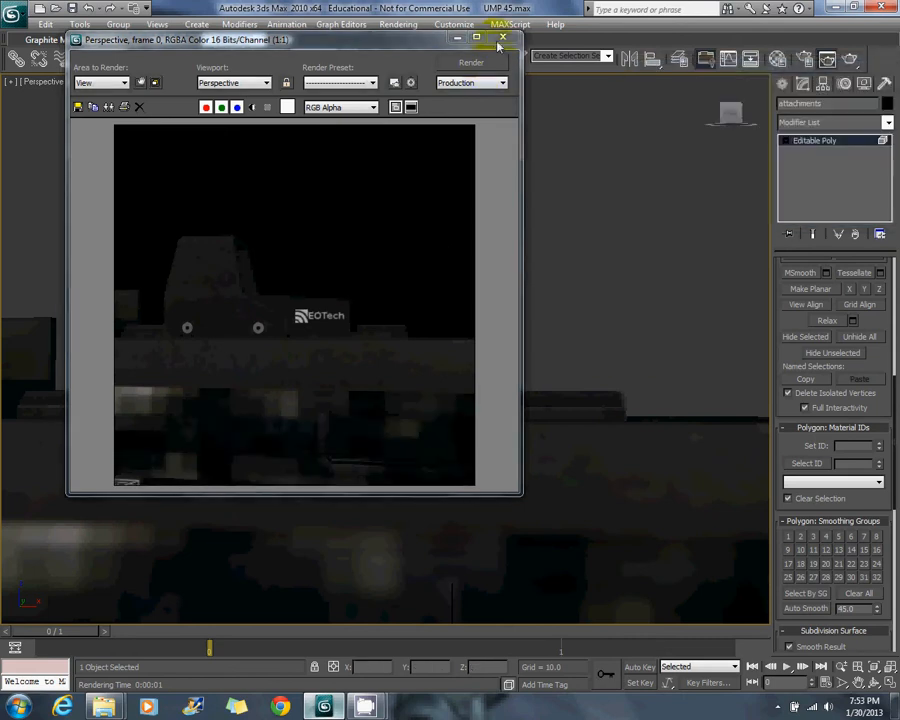
left_click(507, 37)
Detach the sight's body element from the attachments object as Object01 and select the new object
middle_click_drag(566, 277, 550, 263, "alt")
left_click(550, 263)
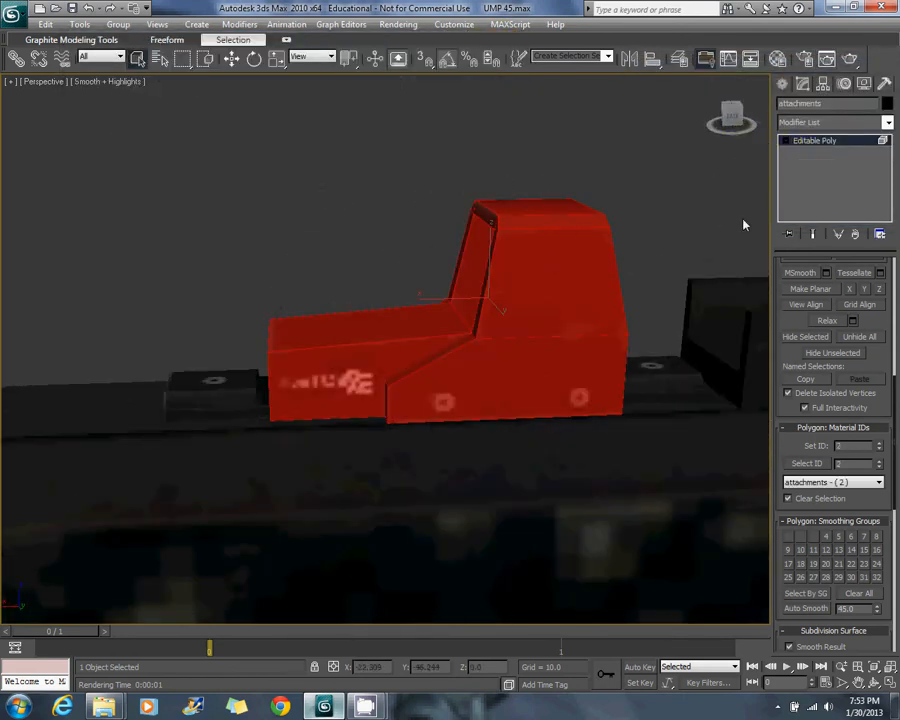
scroll(868, 500, "up", 5)
left_click(856, 442)
left_click(484, 370)
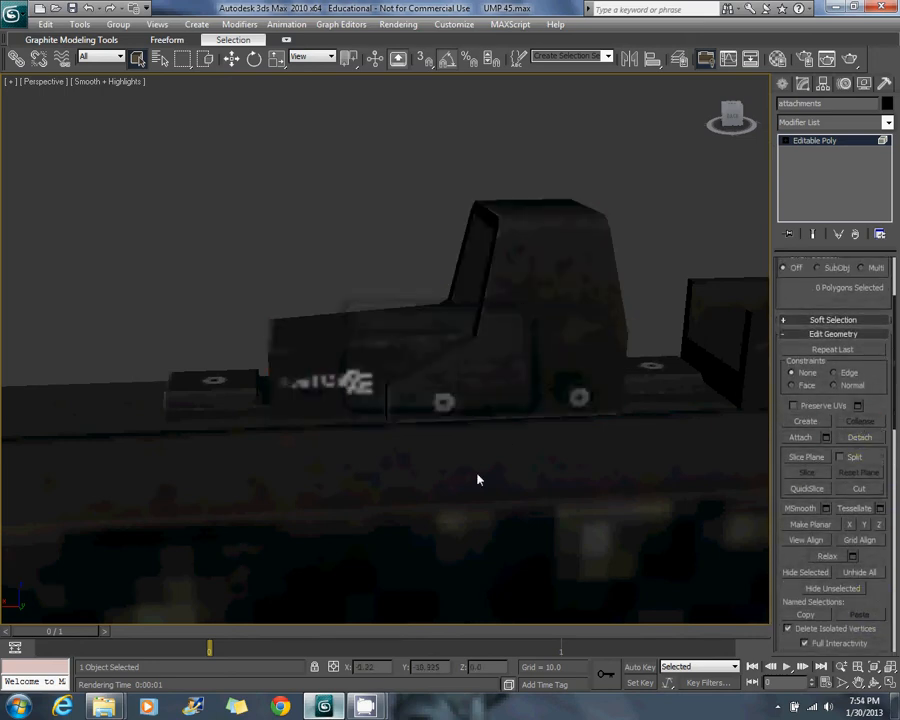
left_click(826, 143)
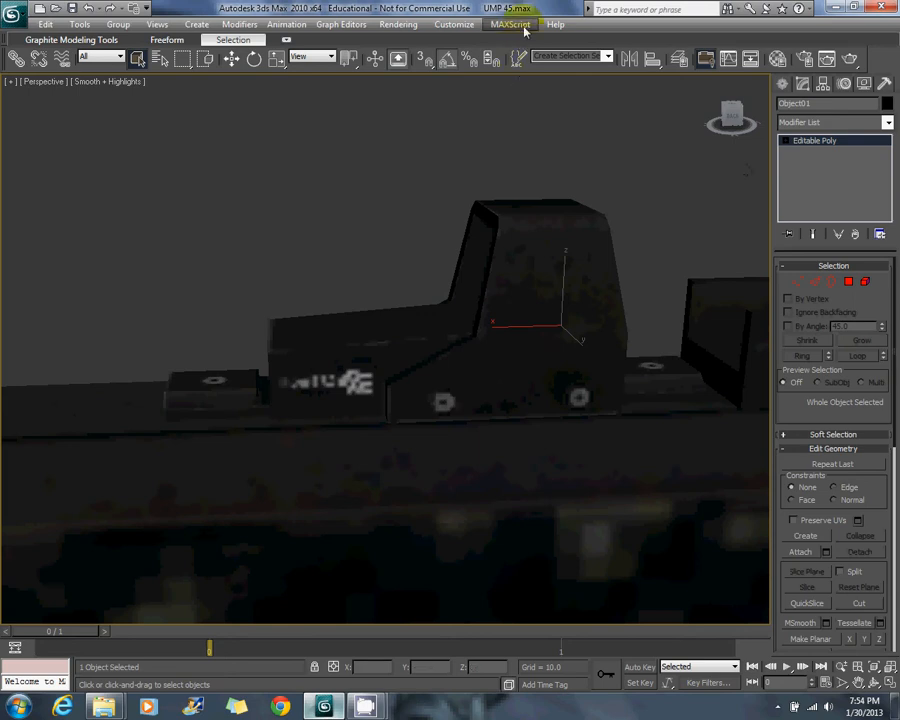
Render both sides of the sight to compare how the EOTech logo reads on each
left_click(629, 59)
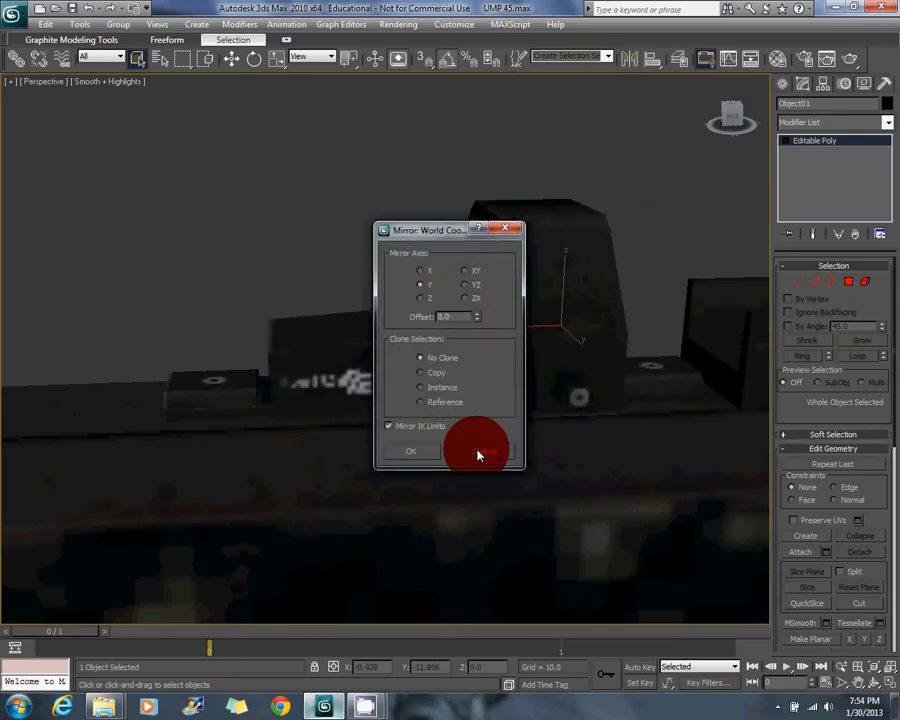
left_click(478, 456)
key("shift+q")
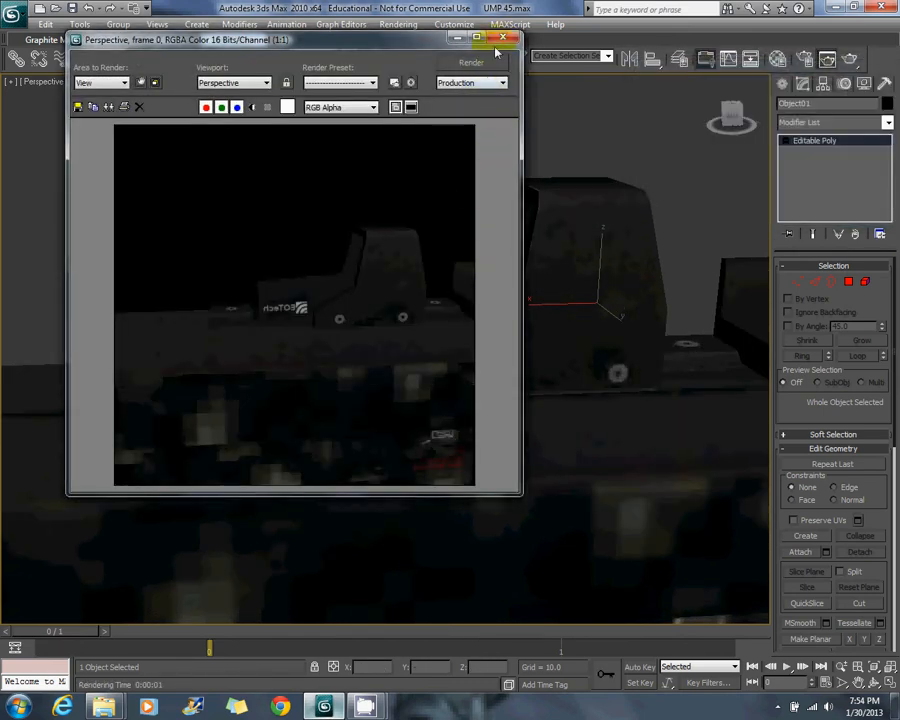
left_click(502, 39)
middle_click_drag(327, 209, 595, 208, "alt")
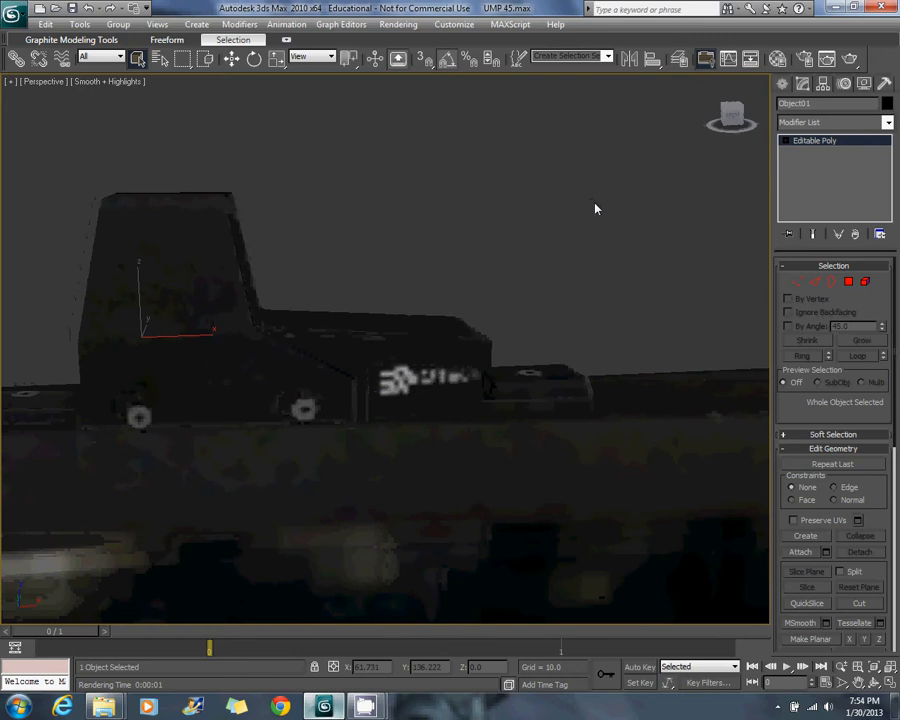
key("shift+q")
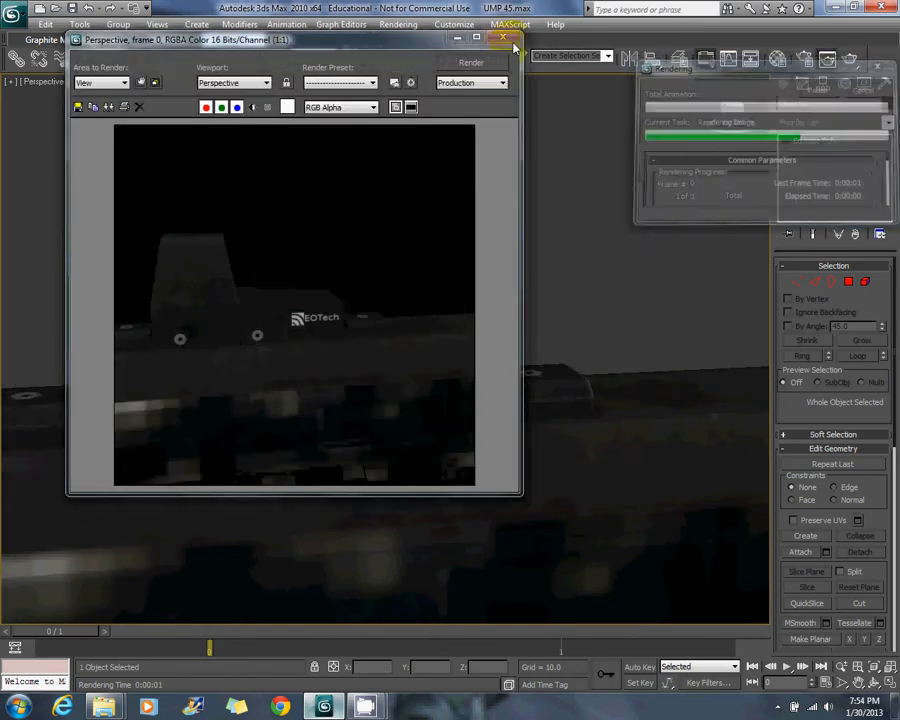
left_click(503, 39)
middle_click_drag(534, 228, 357, 281, "alt")
key("shift+q")
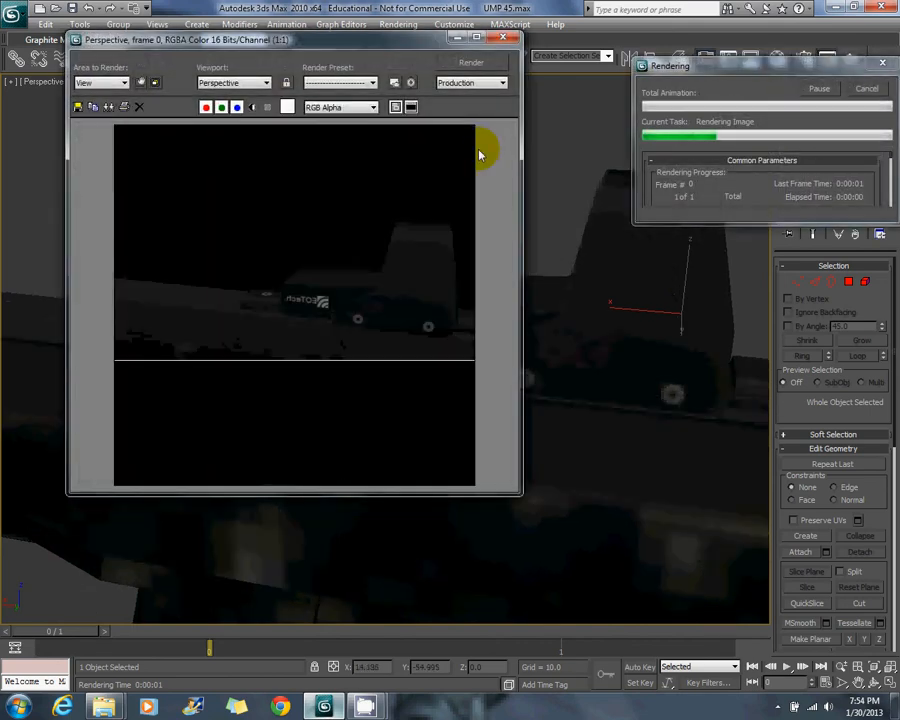
left_click(505, 37)
Clear the selection, turn on edged faces and render the whole weapon from the suppressor side
left_click(482, 291)
key("F4")
middle_click_drag(487, 289, 426, 278, "alt")
key("ctrl+d")
middle_click_drag(364, 342, 566, 283)
scroll(439, 299, "down", 4)
scroll(496, 317, "down", 3)
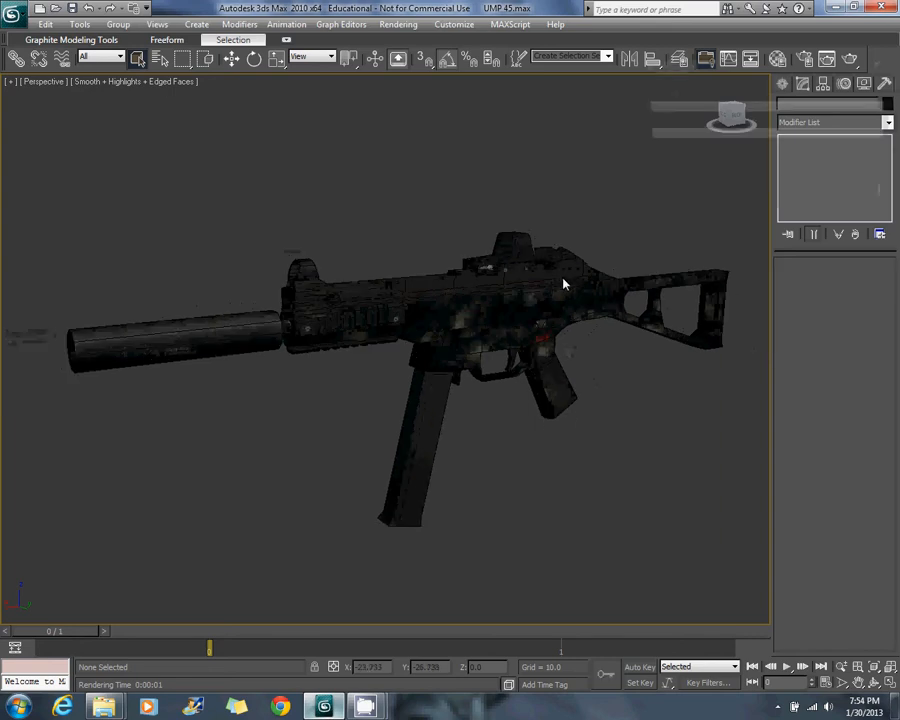
key("shift+q")
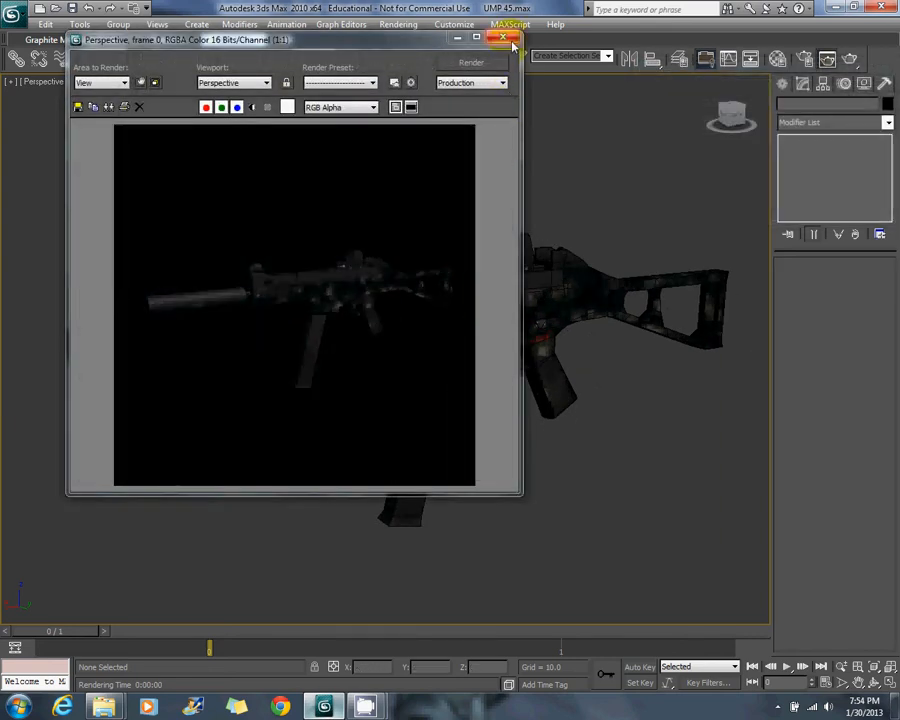
left_click(510, 42)
Render close-ups of the receiver and the pistol grip to check their camouflage texture and markings
scroll(522, 215, "up", 8)
key("shift+q")
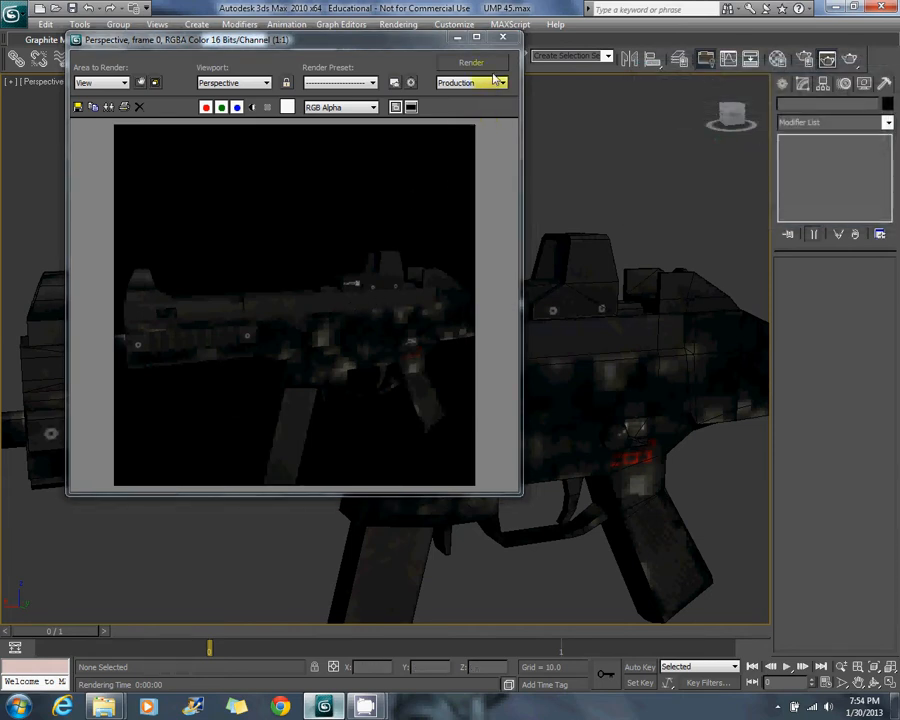
left_click(503, 39)
scroll(438, 267, "up", 8)
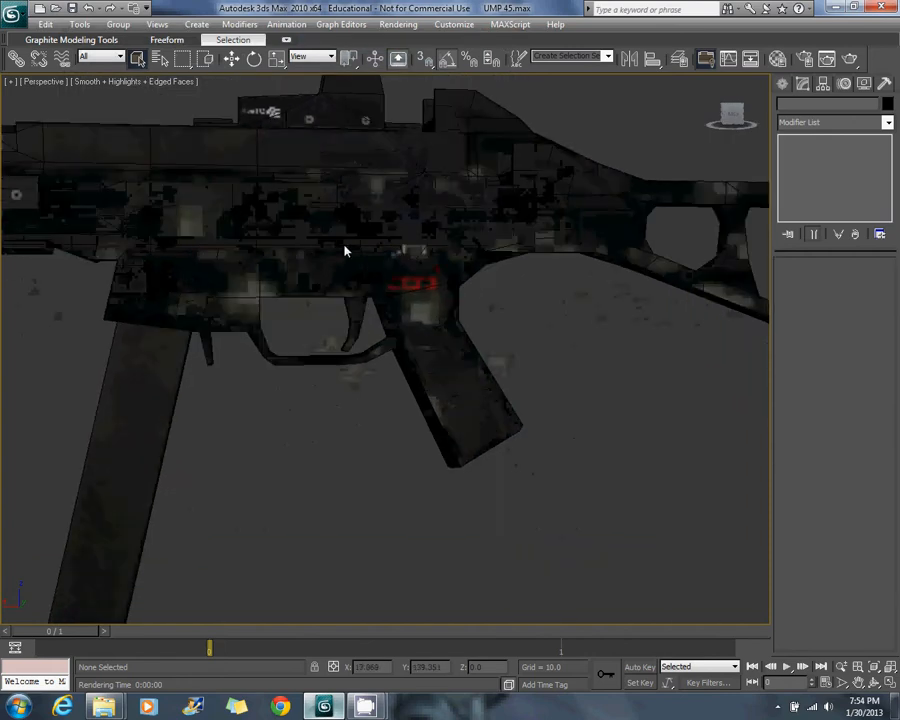
scroll(414, 300, "down", 2)
key("shift+q")
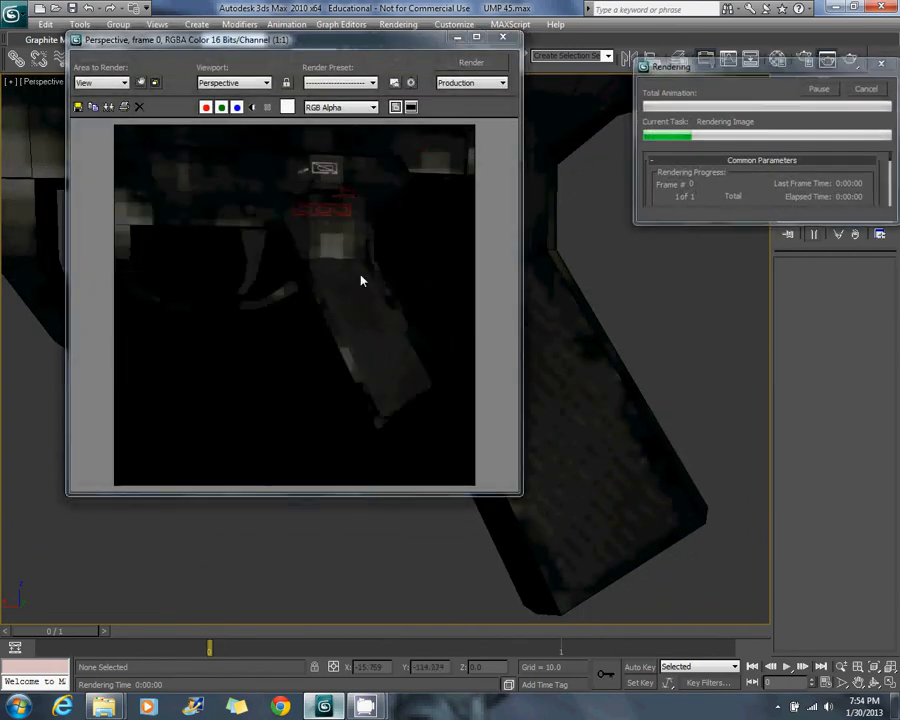
left_click(506, 40)
Render the receiver, magazine and sight together from two wider angles to check the textures
scroll(480, 285, "down", 4)
key("shift+q")
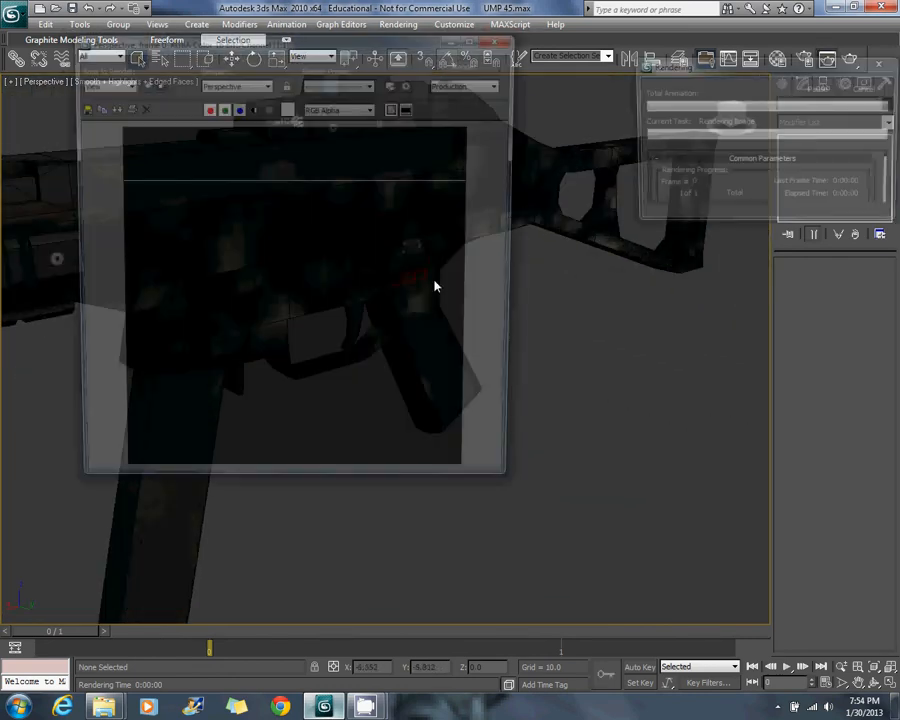
left_click(503, 37)
middle_click_drag(484, 157, 496, 242, "alt")
key("shift+q")
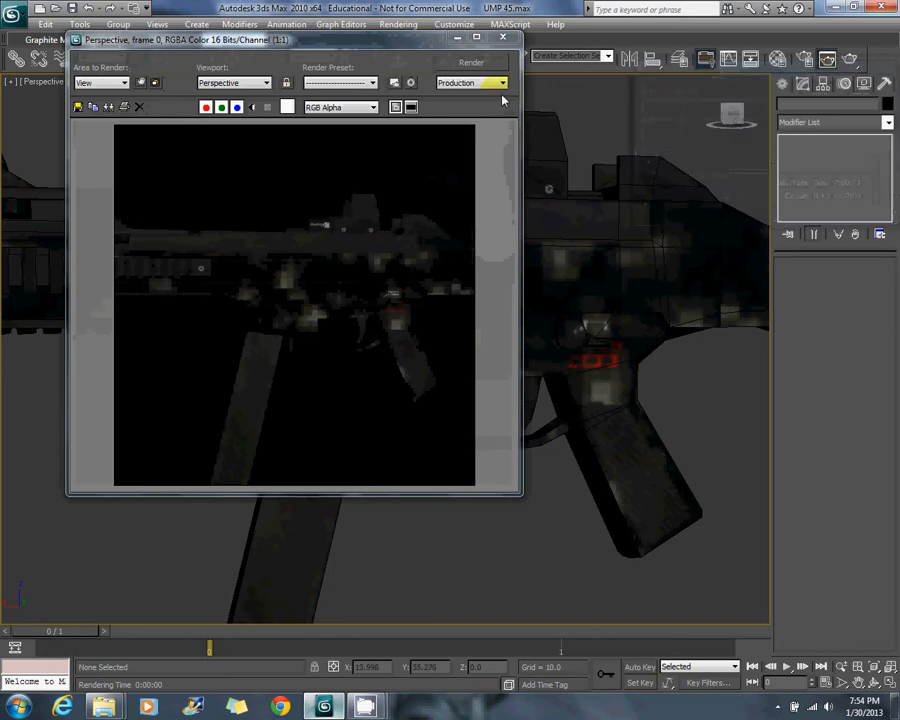
left_click(506, 38)
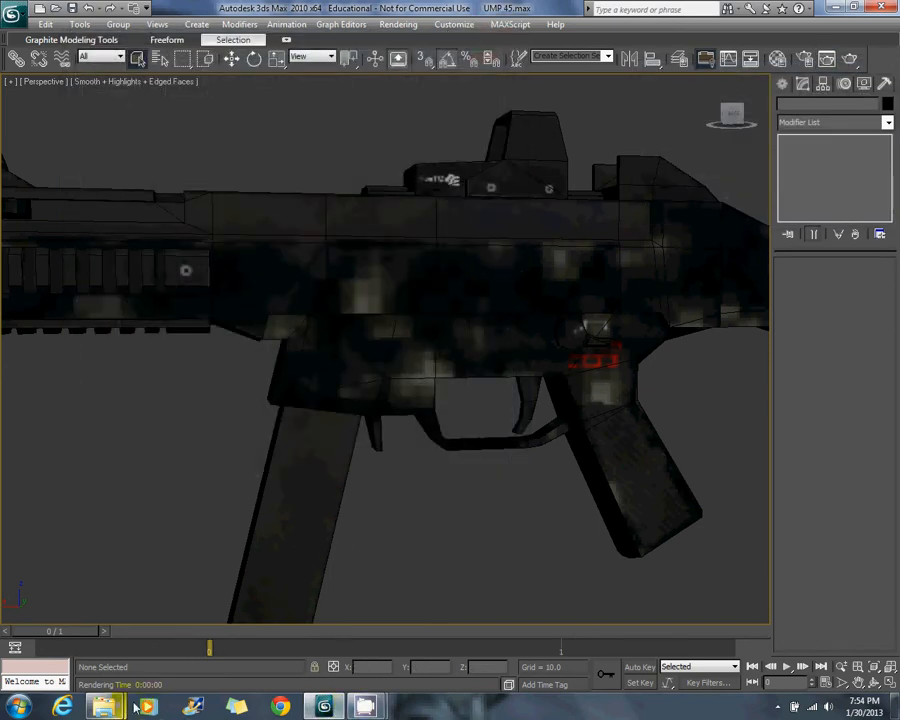
Save the scene and unhide all the hidden frame and marker objects
middle_click_drag(440, 267, 385, 300, "alt")
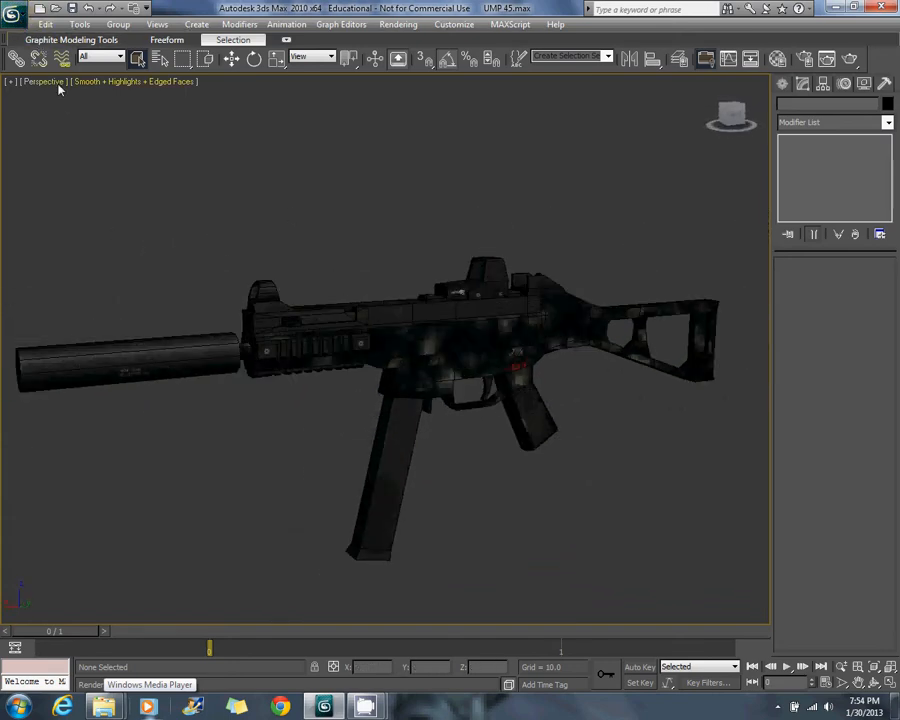
left_click(14, 14)
left_click(60, 136)
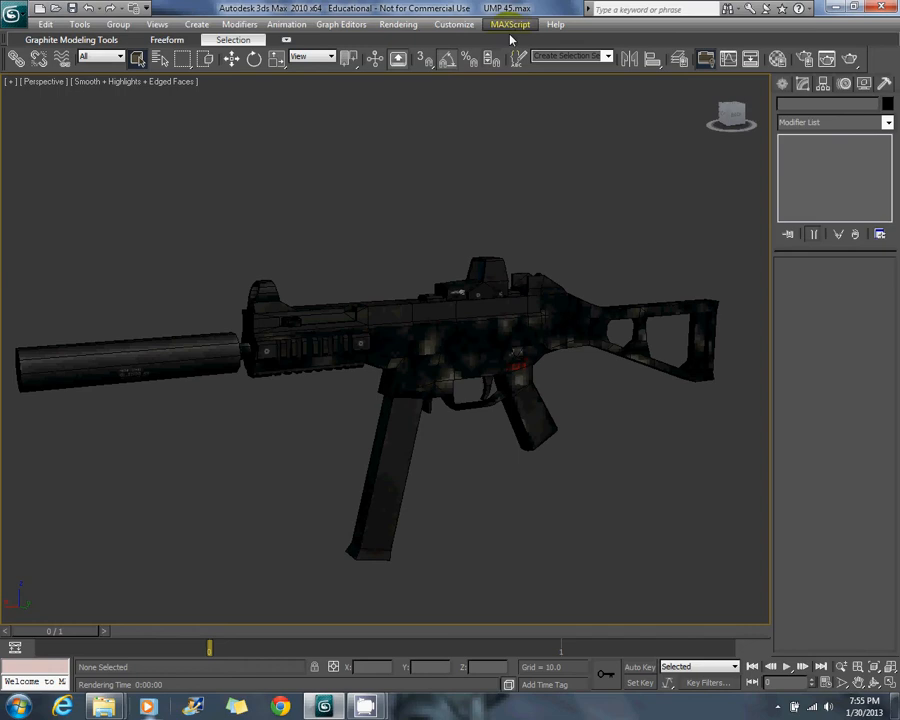
right_click(481, 248)
left_click(507, 183)
middle_click_drag(506, 187, 396, 297, "alt")
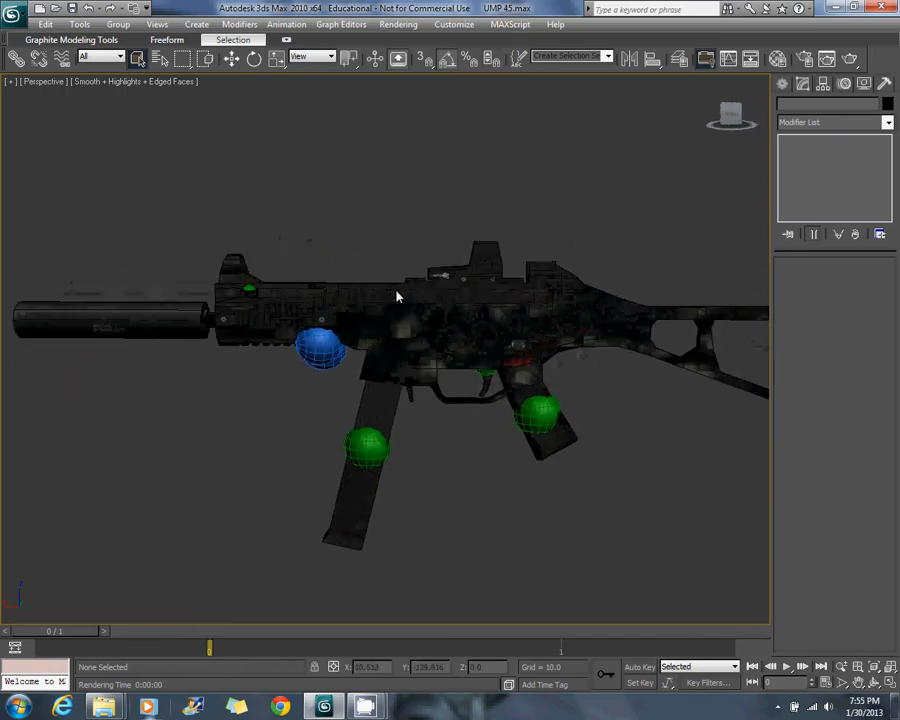
Link the attachments object to the green frame gun sphere at the pistol grip
left_click(476, 273)
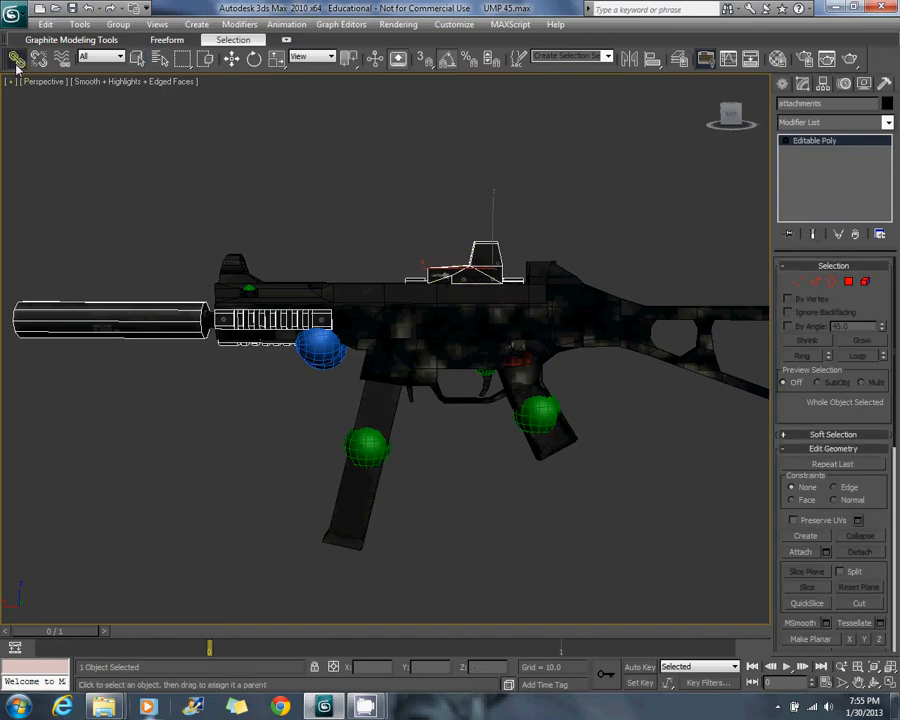
left_click(552, 424)
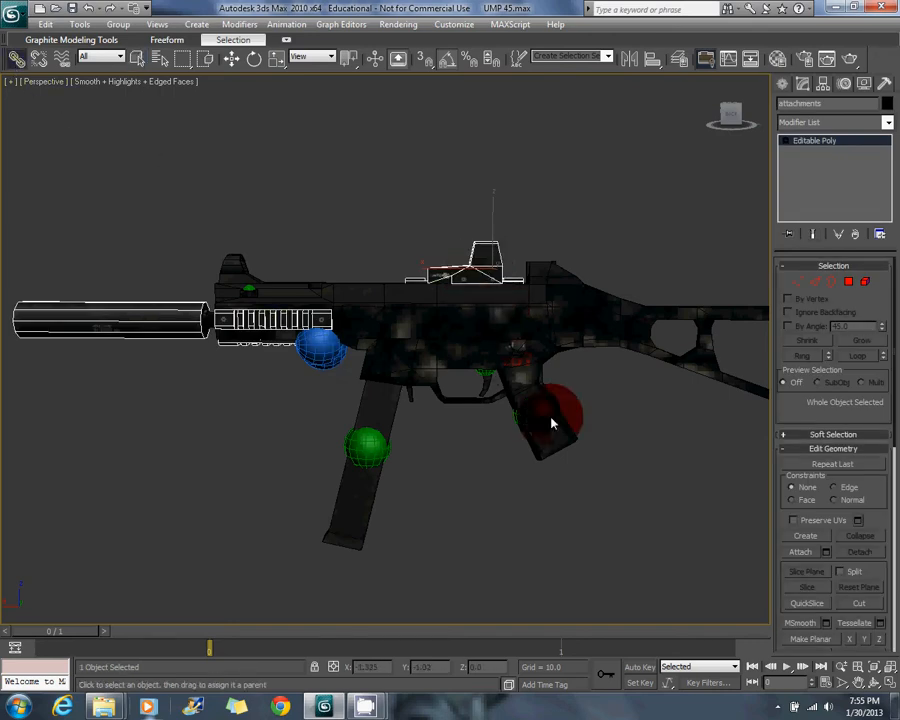
left_click(406, 270)
middle_click_drag(346, 299, 332, 254, "alt")
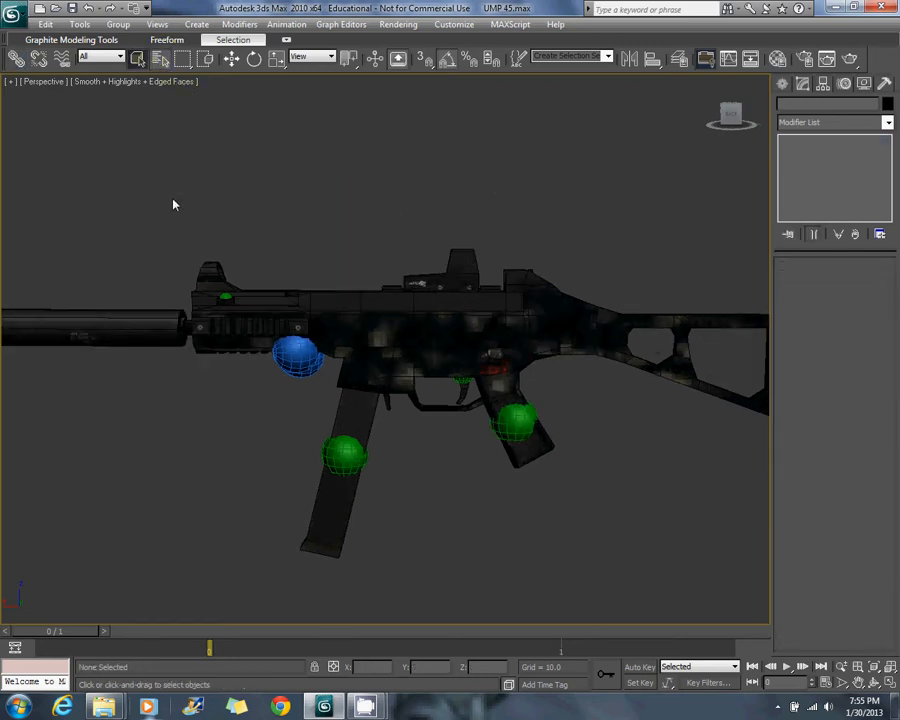
Select the unparented lense object by name and link it to the frame gun
key("h")
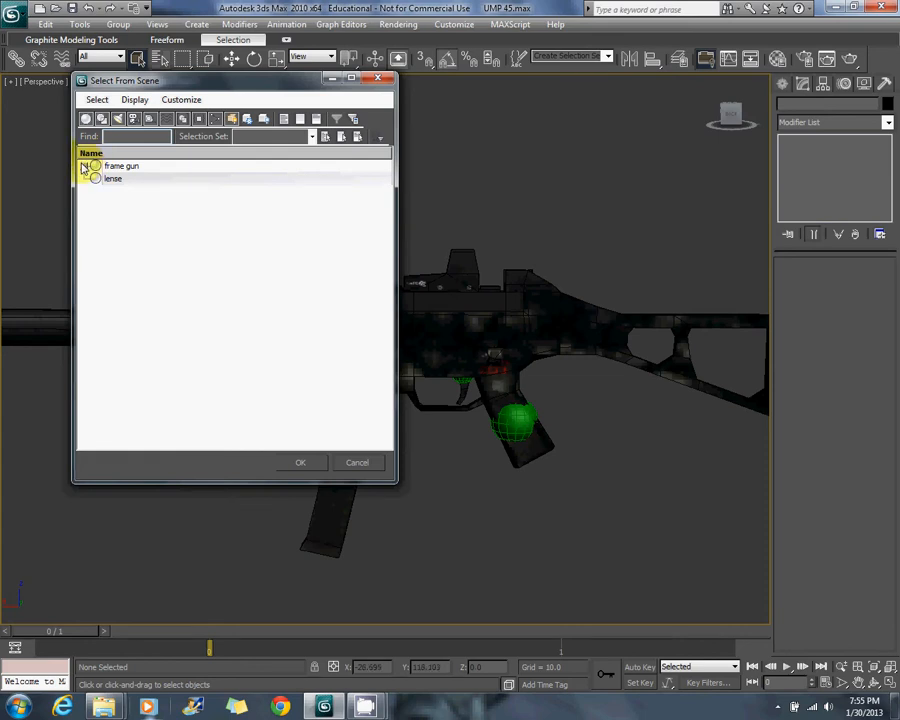
left_click(85, 166)
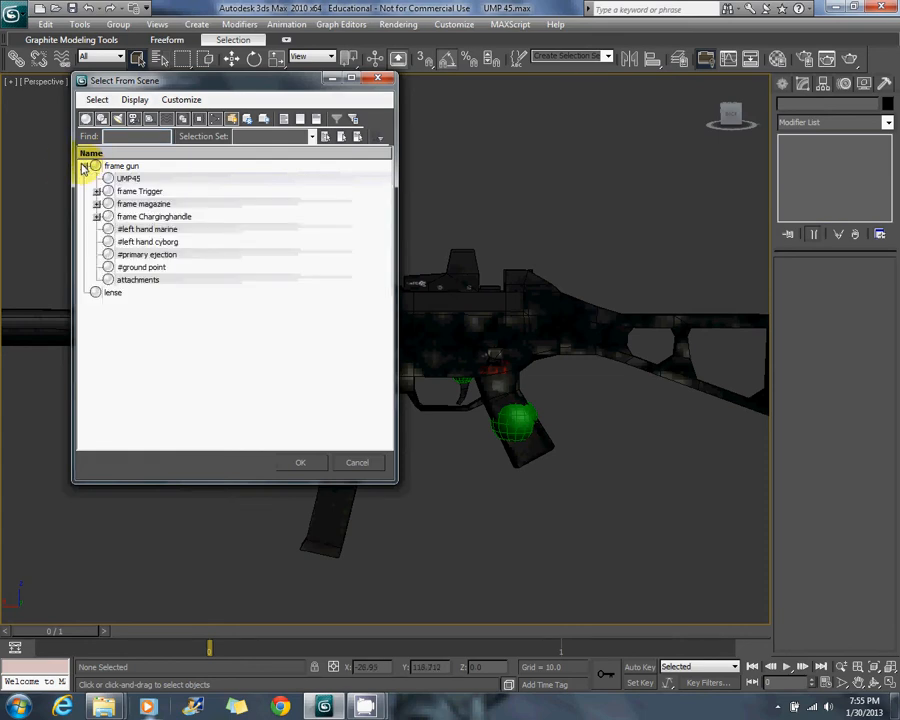
double_click(99, 294)
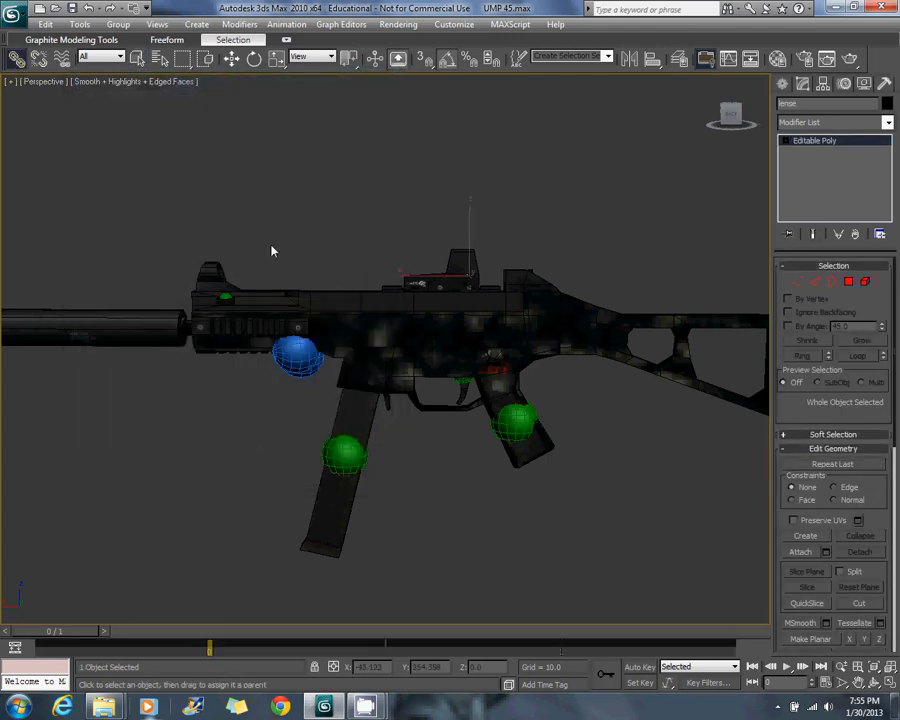
middle_click_drag(271, 246, 404, 260, "alt")
scroll(410, 268, "up", 3)
mouse_move(442, 219)
left_mouse_down()
mouse_move(480, 386)
mouse_move(389, 253)
mouse_move(440, 227)
left_mouse_up()
left_click(447, 230)
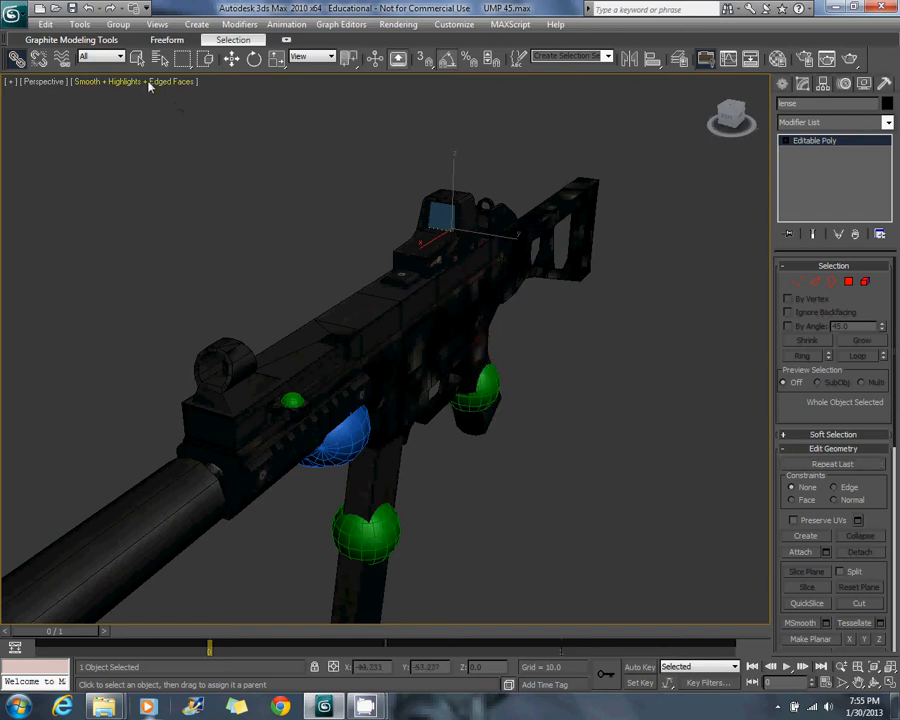
Select both polygons of the sight's lens as an element and set their material ID to 3
left_click(259, 184)
middle_click_drag(399, 200, 378, 233)
left_click(428, 244)
scroll(450, 246, "up", 2)
middle_click_drag(505, 242, 455, 370)
scroll(455, 370, "up", 3)
left_click(864, 281)
scroll(820, 268, "down", 1)
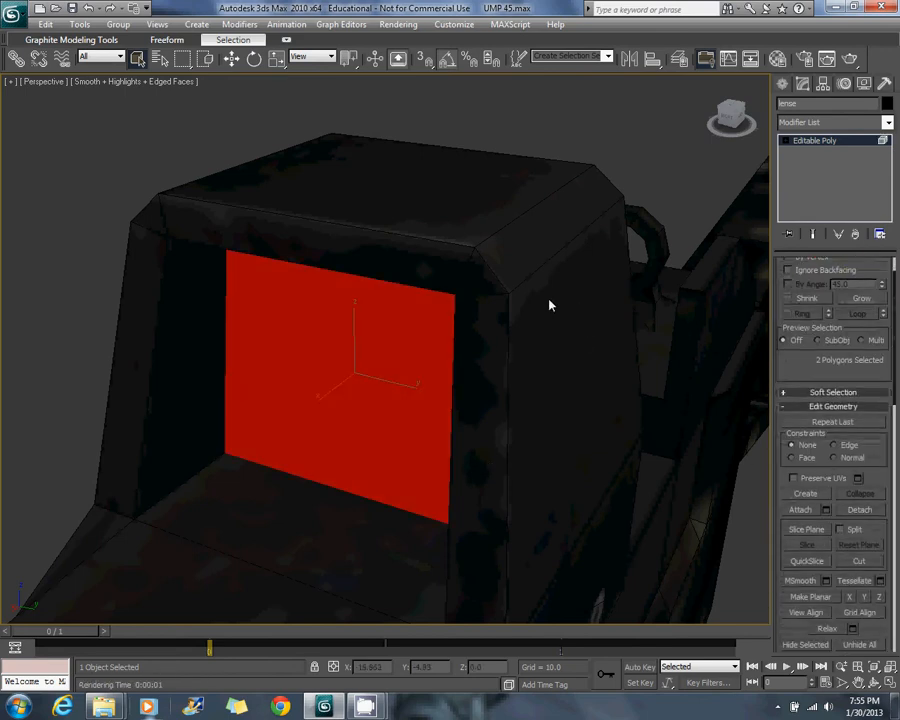
scroll(548, 300, "down", 3)
middle_click_drag(542, 264, 532, 230)
scroll(532, 230, "down", 2)
left_click_drag(890, 474, 872, 281)
middle_click_drag(543, 400, 400, 385, "alt")
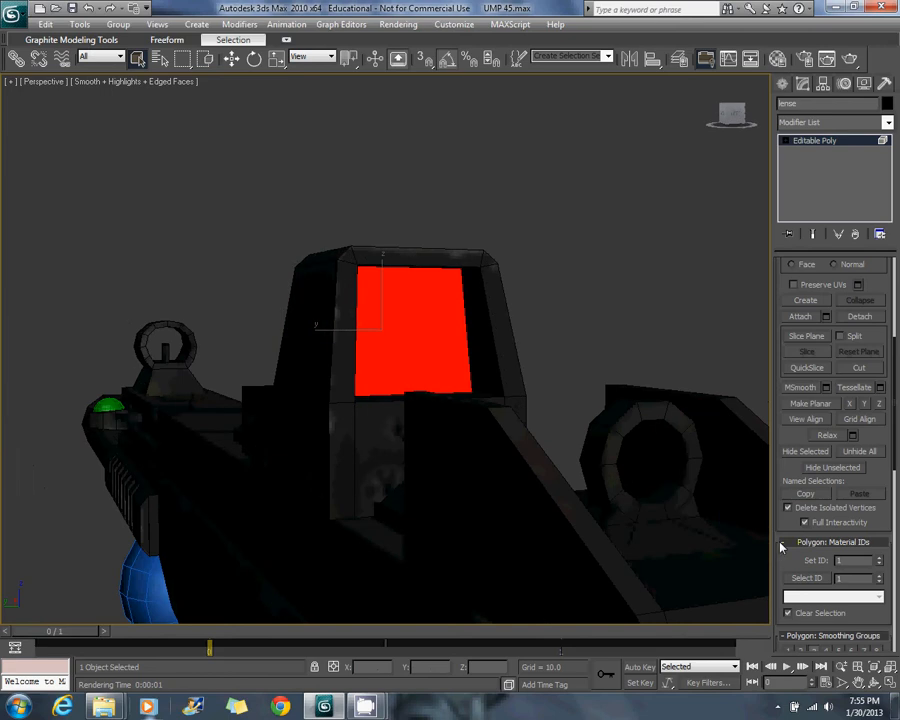
left_click(858, 561)
Add a third sub-material to the UMP material and load the lense TIF bitmap as its diffuse map
key("m")
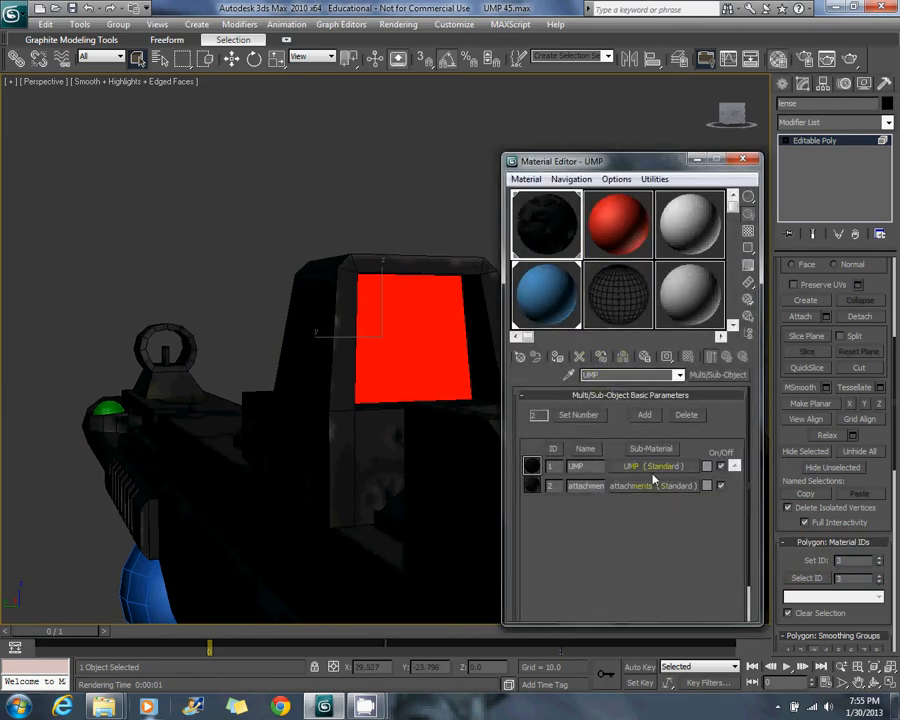
left_click(644, 414)
left_click(635, 505)
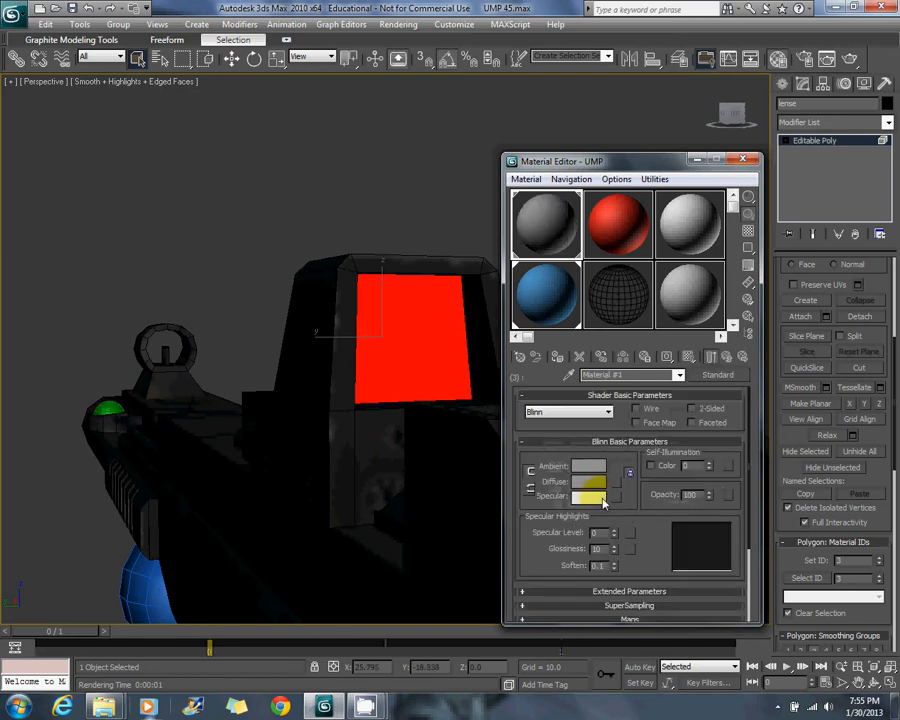
left_click(616, 484)
double_click(479, 96)
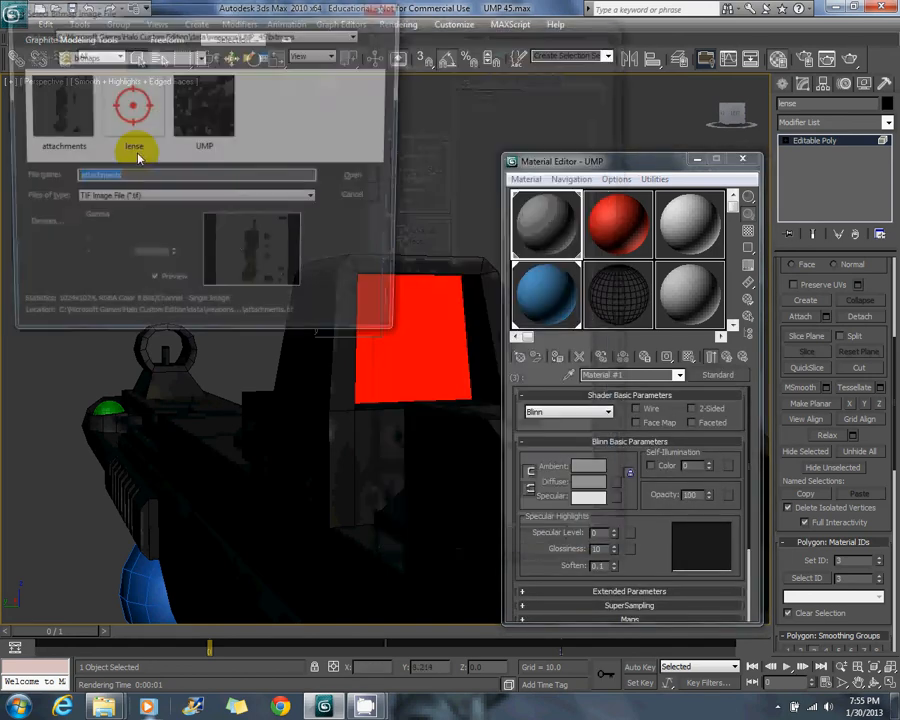
left_click(130, 105)
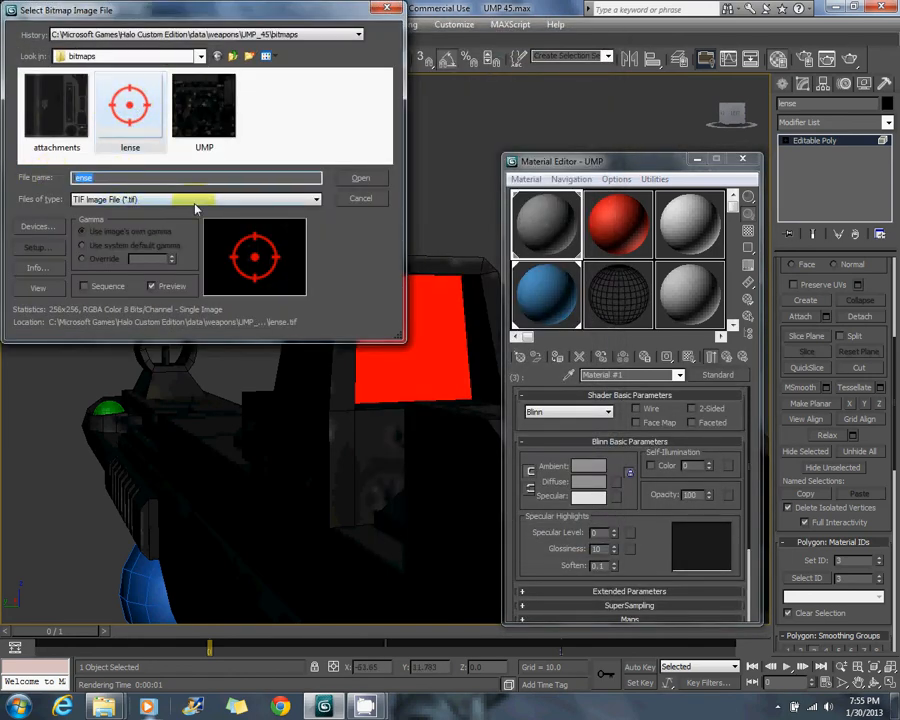
left_click(360, 177)
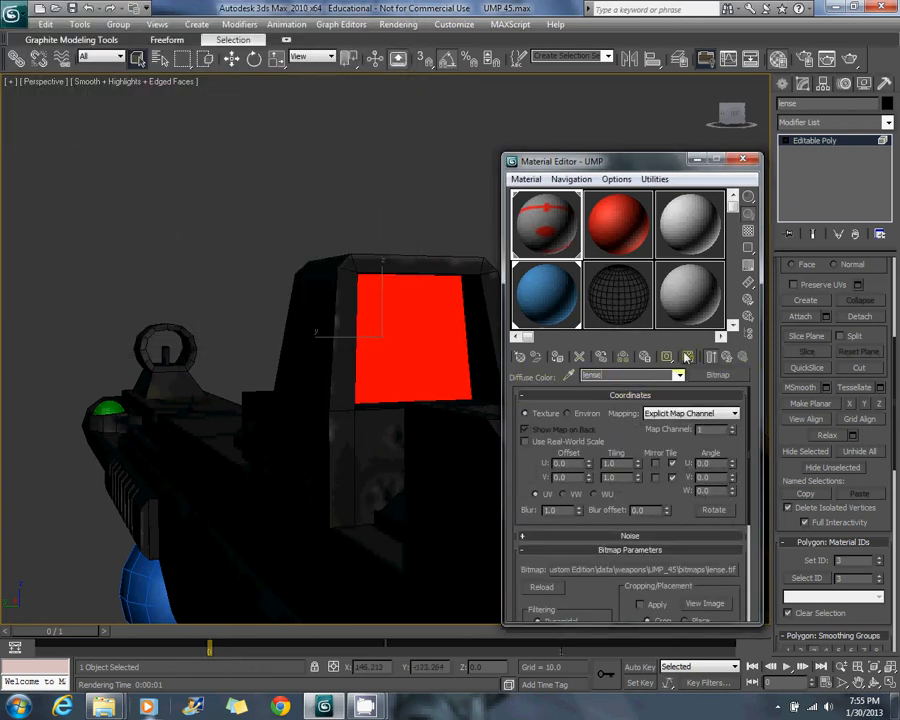
Name the third sub-material and its slot lense, and close the Material Editor
left_click(727, 358)
left_click(727, 358)
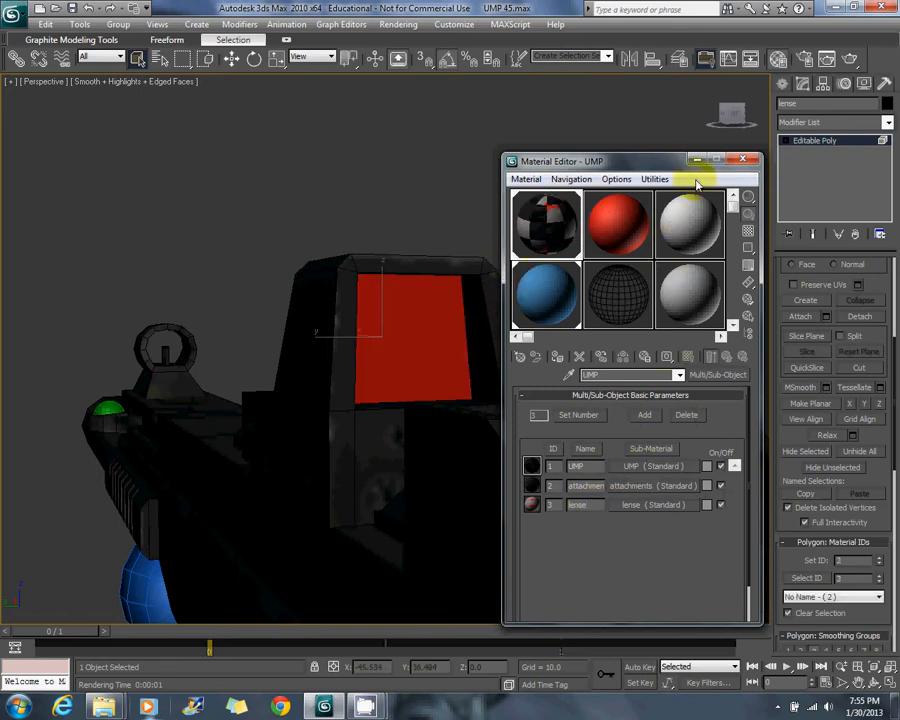
left_click(743, 160)
Select the rear side of the sight's lens and set its material ID to 3
middle_click_drag(480, 255, 390, 333, "alt")
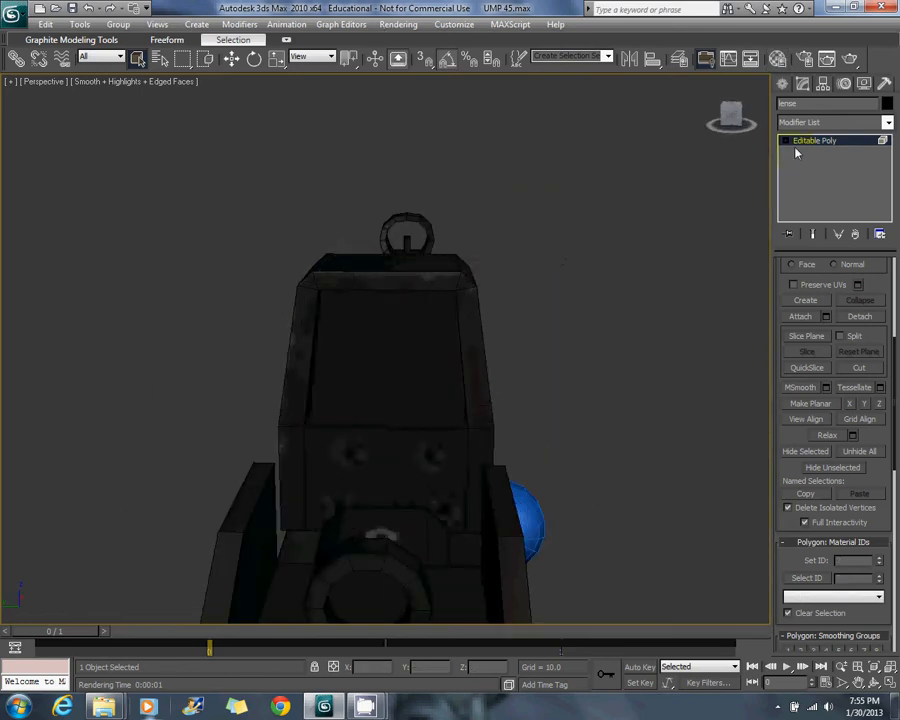
left_click(390, 347)
left_click_drag(848, 564, 792, 547)
type("3")
key("Return")
Select the front side of the sight's lens and set its material ID to 3
middle_click_drag(294, 318, 397, 349, "alt")
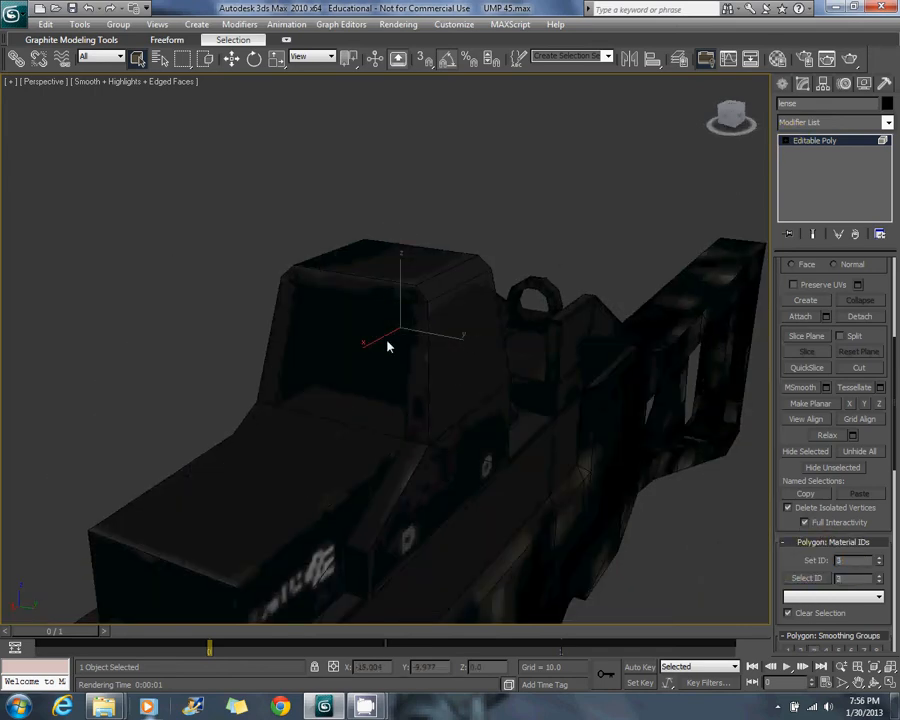
left_click(397, 349)
left_click_drag(849, 562, 805, 566)
type("3")
key("Return")
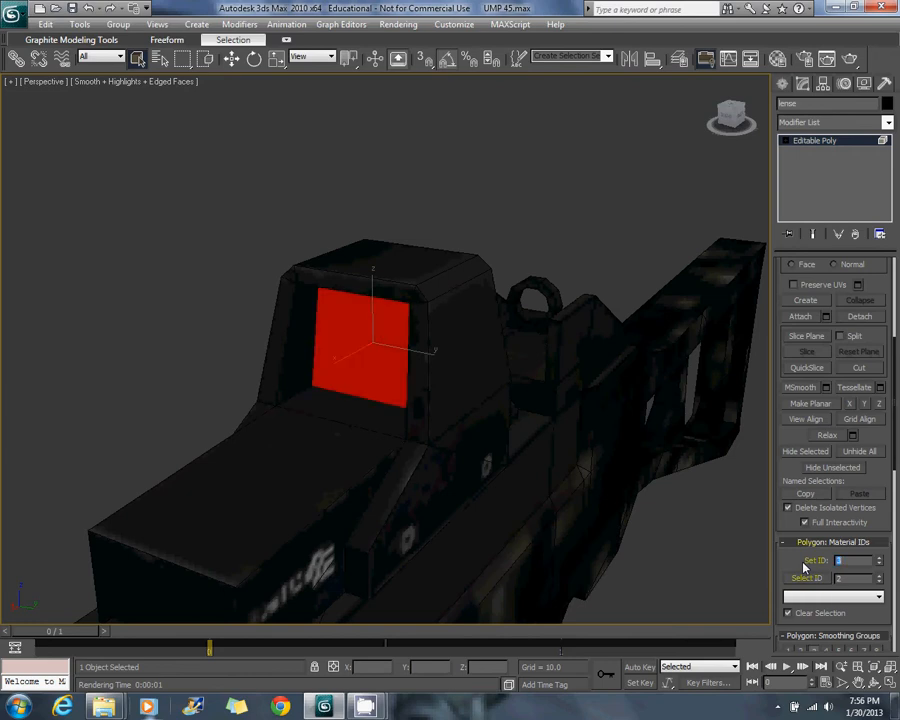
Assign the UMP multi/sub-object material to the sight's lens and close the Material Editor
left_click(449, 238)
middle_click_drag(280, 210, 436, 330, "alt")
key("m")
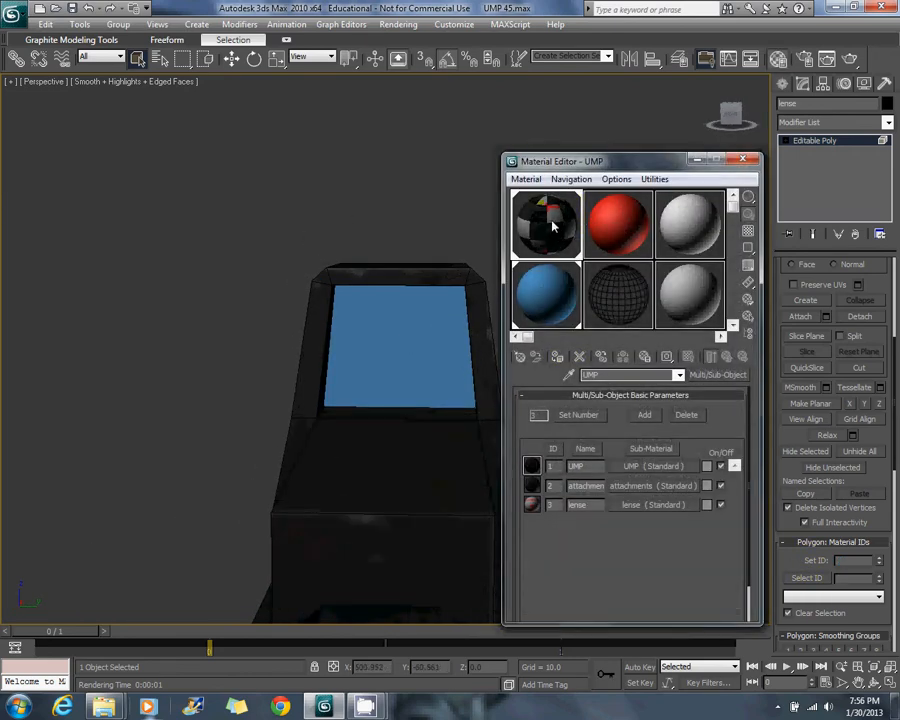
left_click_drag(537, 247, 417, 354)
left_click(748, 160)
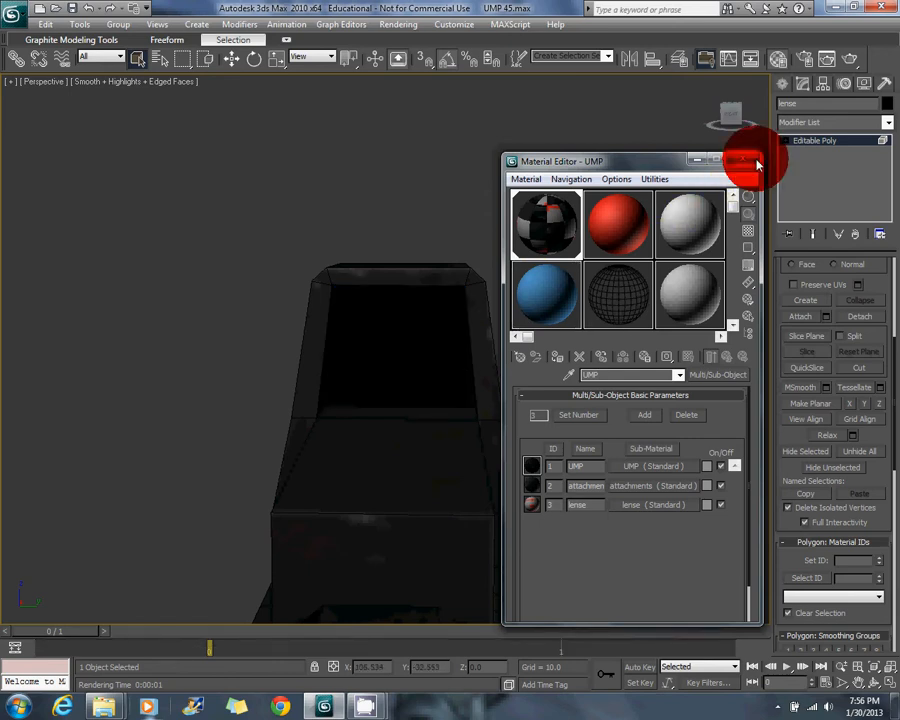
Select the front and rear faces of the lens at the Polygon level
middle_click_drag(511, 275, 260, 267, "alt")
left_click(346, 333)
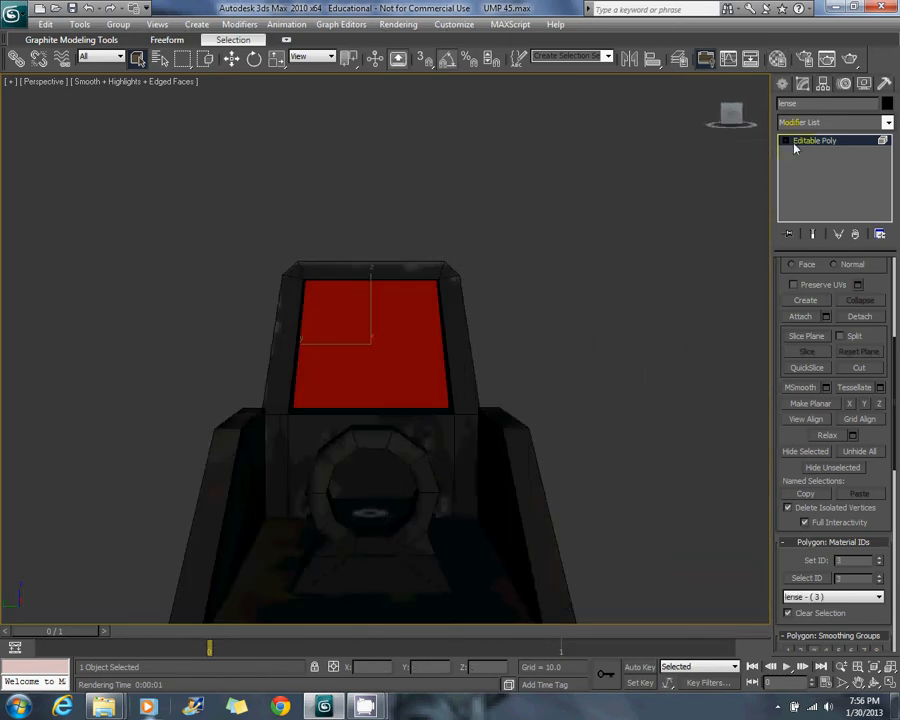
left_click(785, 140)
left_click(811, 174)
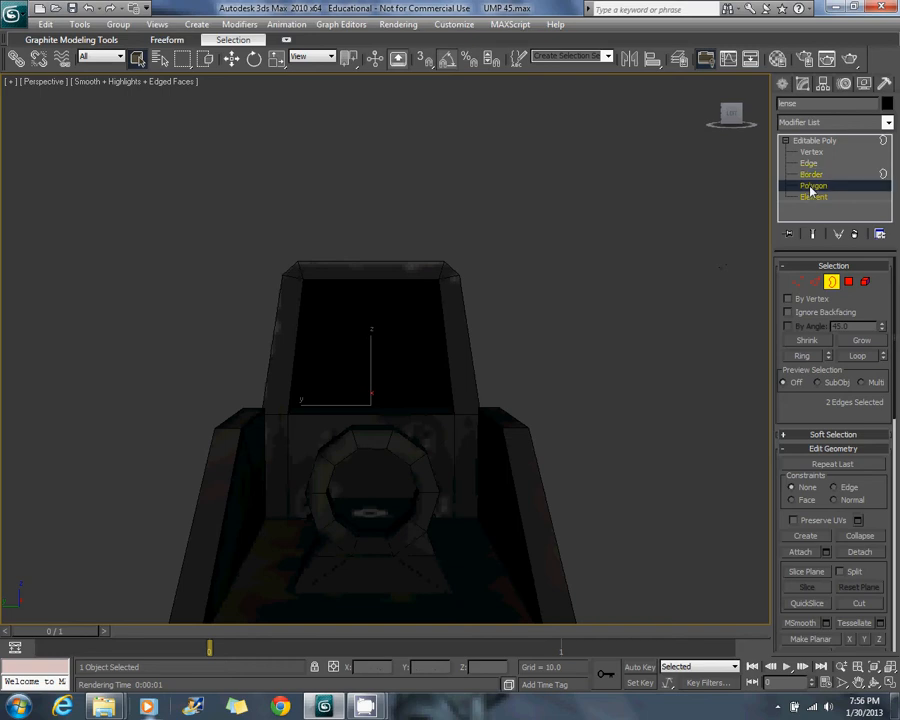
left_click(812, 185)
middle_click_drag(402, 335, 518, 270, "alt")
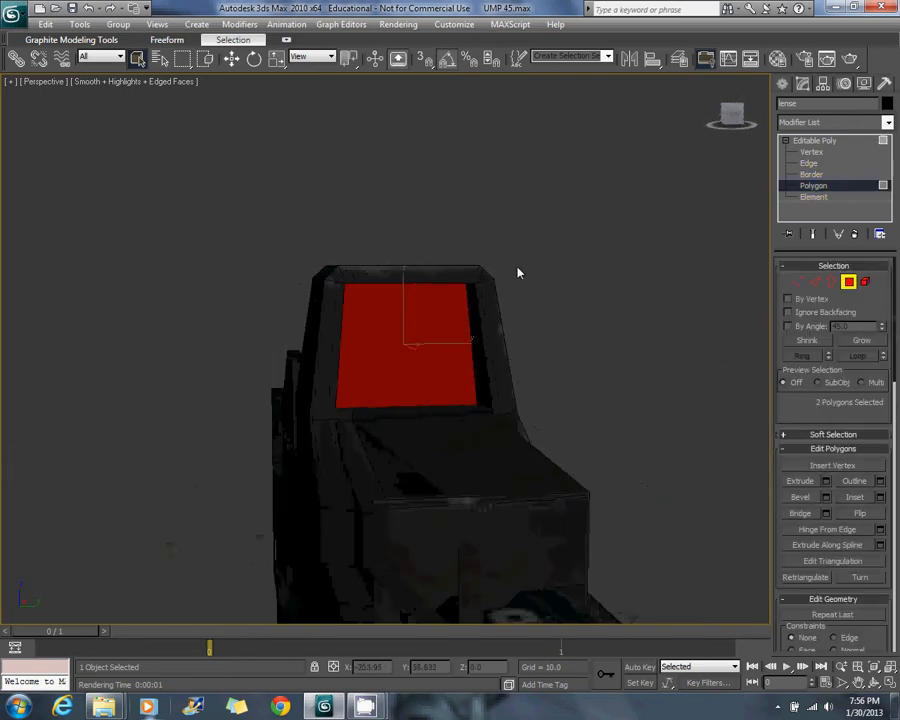
Add a UVW Map modifier to the selected lens polygons
left_click(822, 122)
scroll(822, 124, "down", 4)
key("u")
key("u")
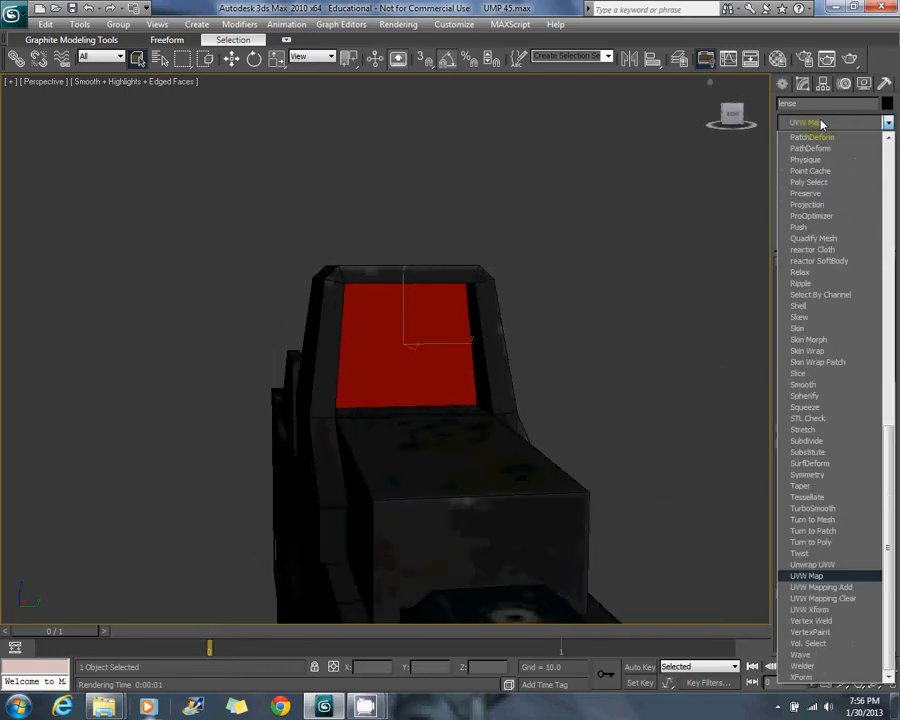
left_click(817, 576)
middle_click_drag(647, 418, 573, 384, "alt")
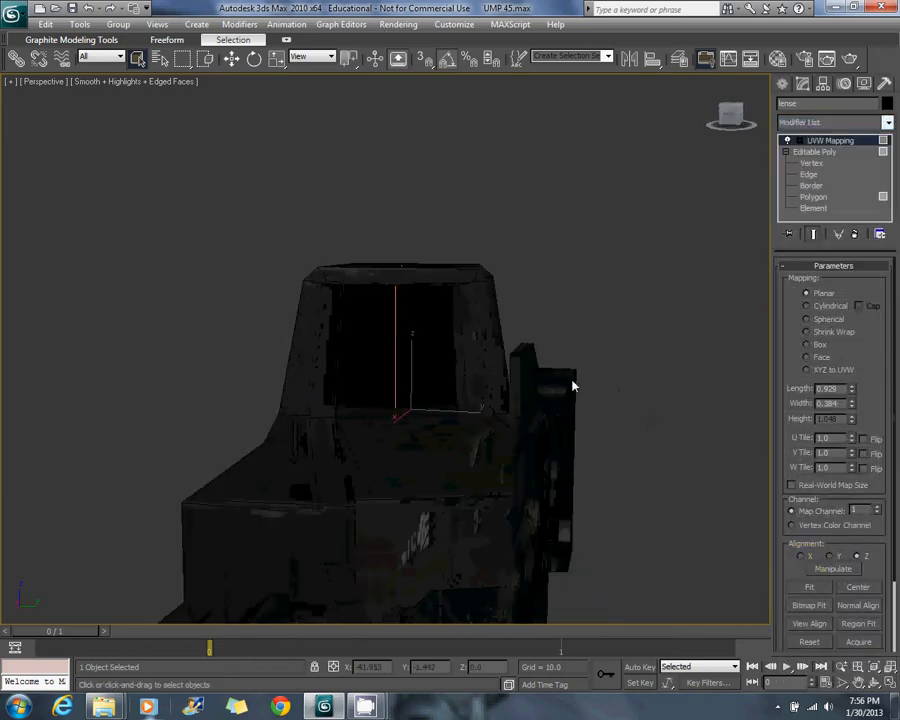
Try Face mapping on the lens and test-render the sight from behind
scroll(582, 391, "up", 4)
scroll(559, 363, "down", 4)
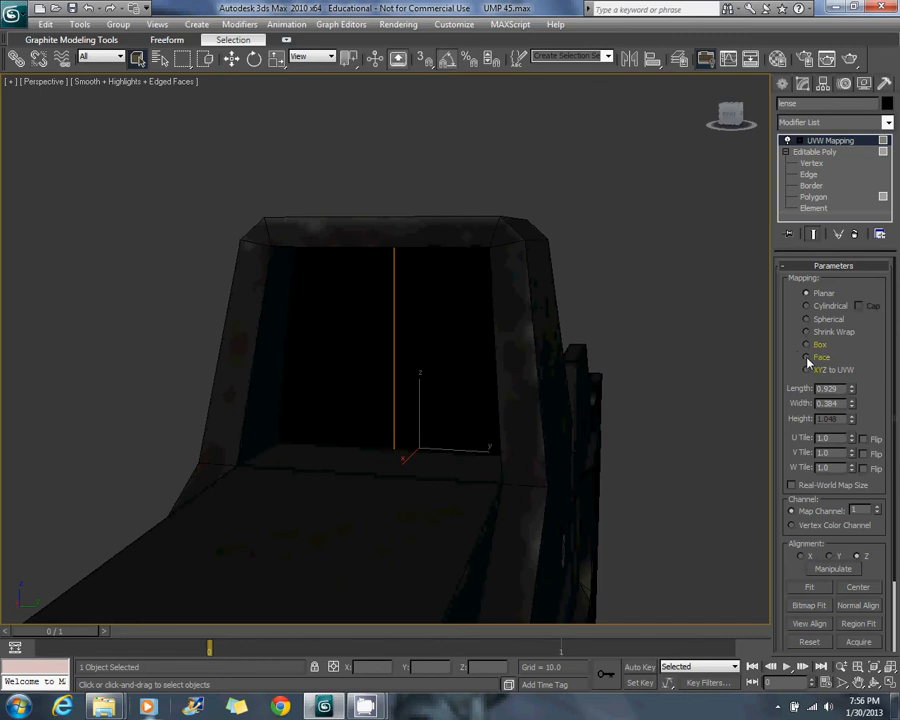
left_click(807, 357)
scroll(418, 315, "up", 3)
middle_click_drag(420, 315, 625, 413, "alt")
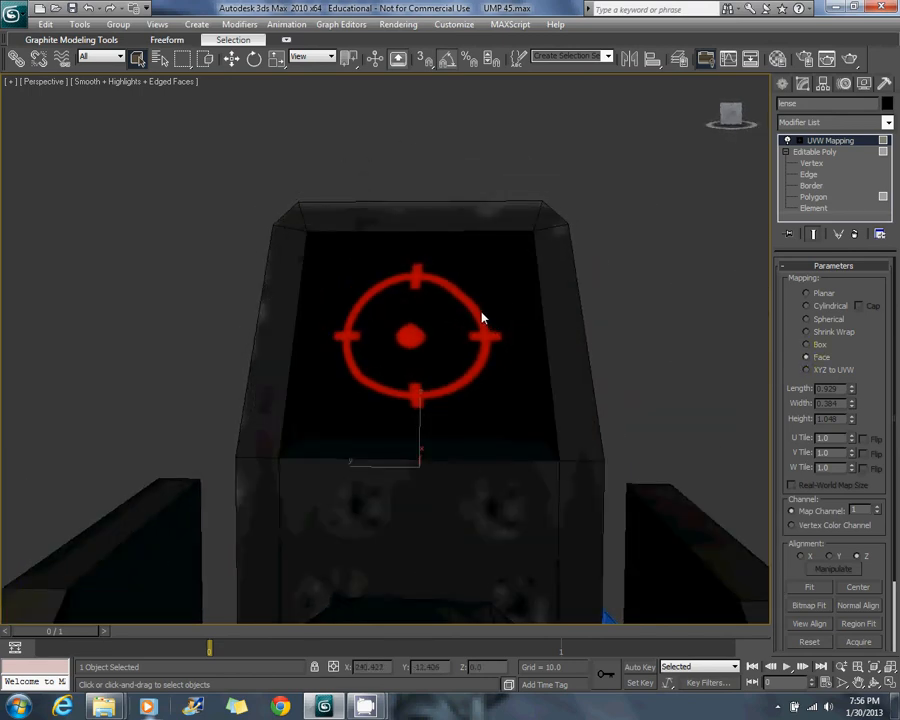
key("shift+q")
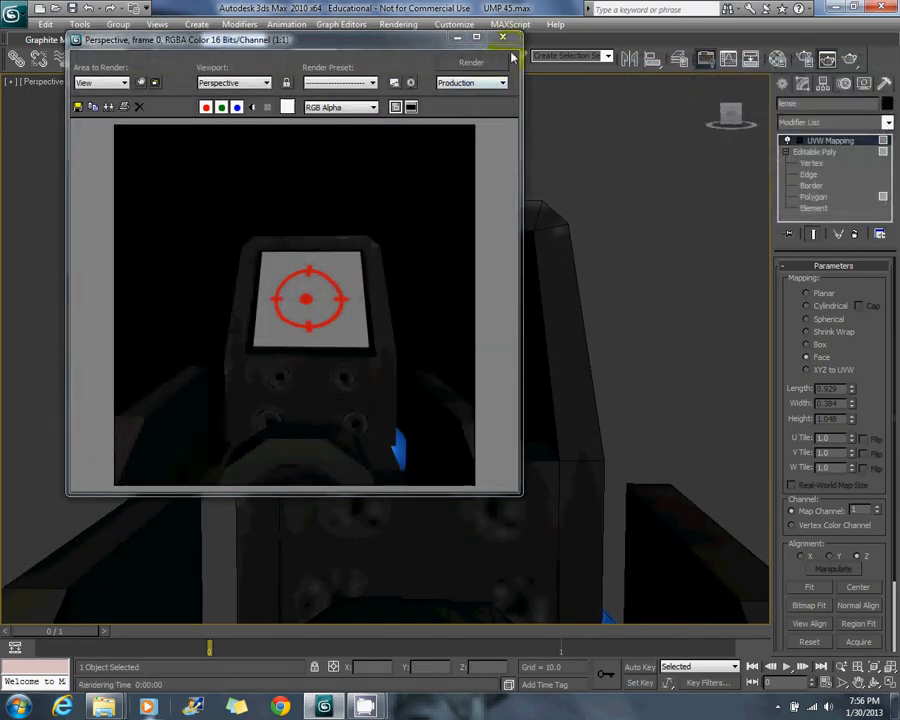
Switch the lens's UVW mapping to Box and adjust the mapping dimensions so the reticle looks round
middle_click_drag(502, 263, 432, 281, "alt")
left_click(806, 345)
left_click_drag(852, 439, 854, 458)
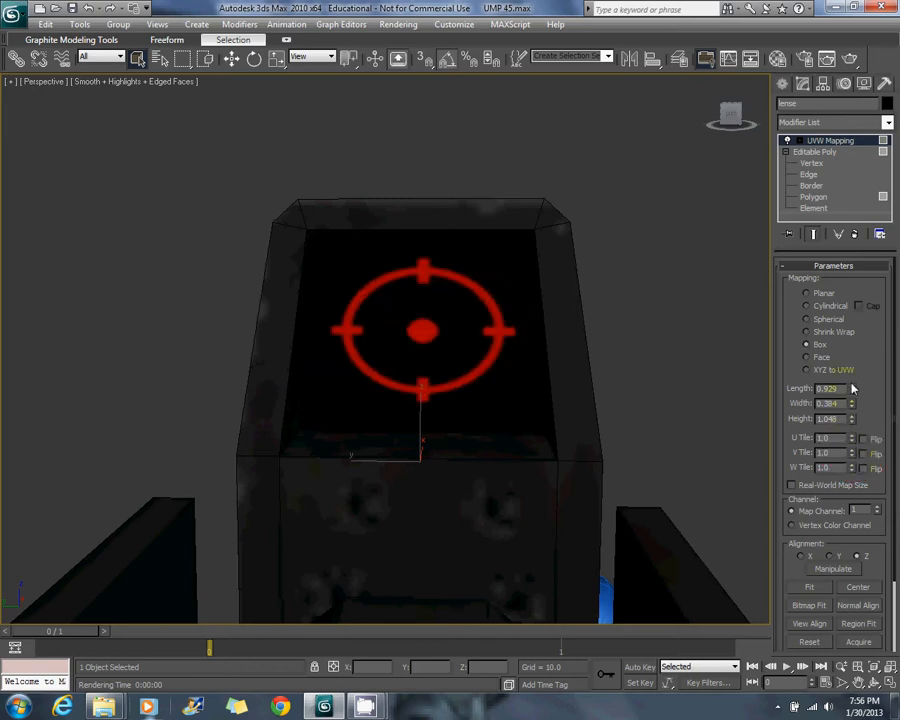
left_click_drag(853, 408, 855, 435)
key("ctrl+z")
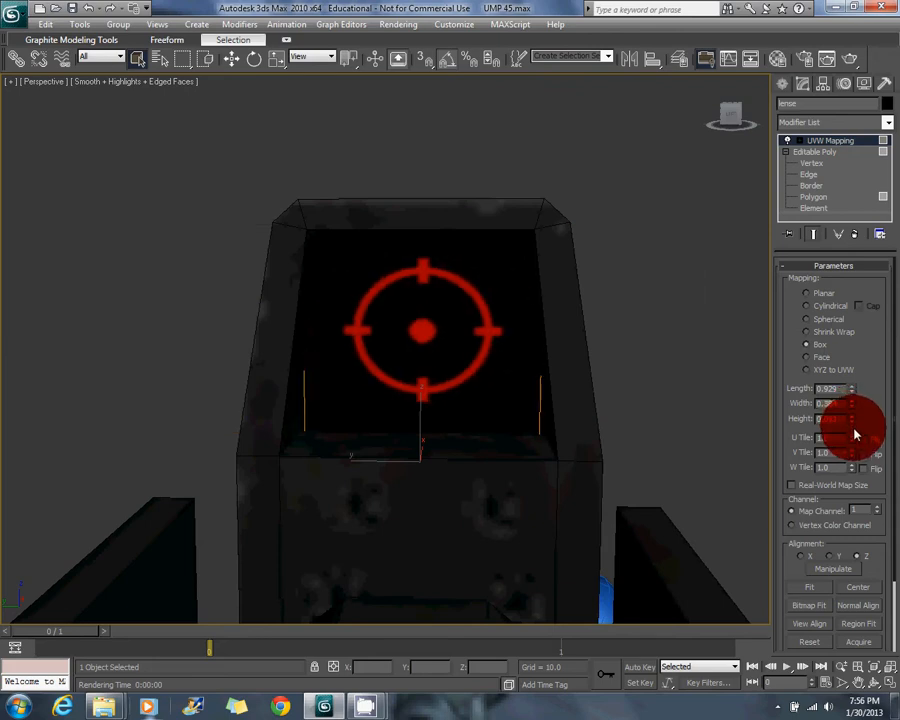
Inspect the textured lens and whole gun, and check which objects are linked under frame gun in the scene object list
left_click(666, 329)
middle_click_drag(360, 271, 599, 295, "alt")
scroll(468, 350, "down", 3)
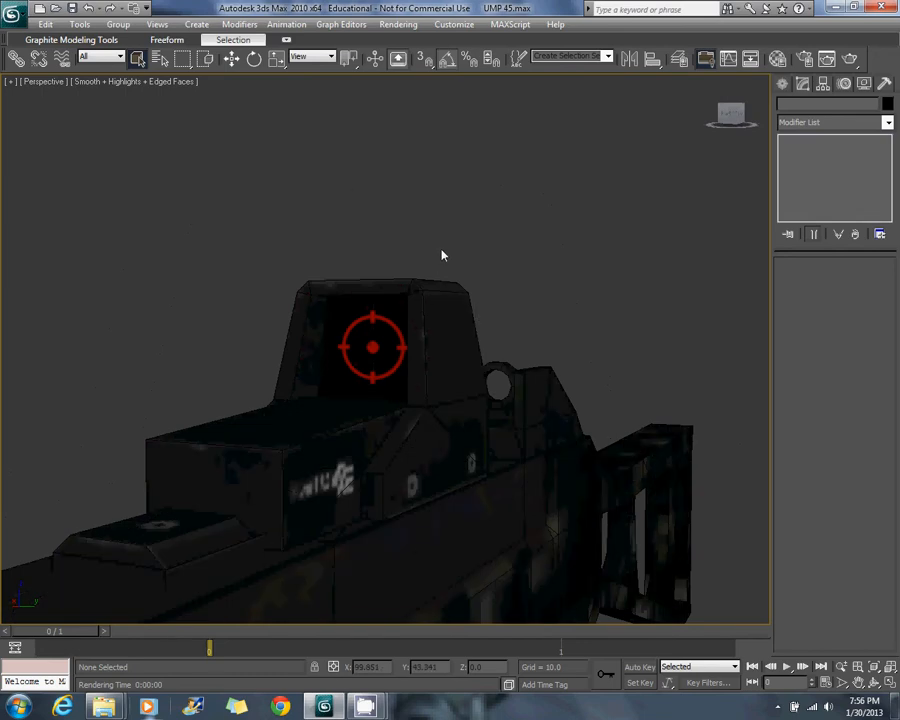
scroll(510, 255, "down", 2)
middle_click_drag(493, 279, 196, 146, "alt")
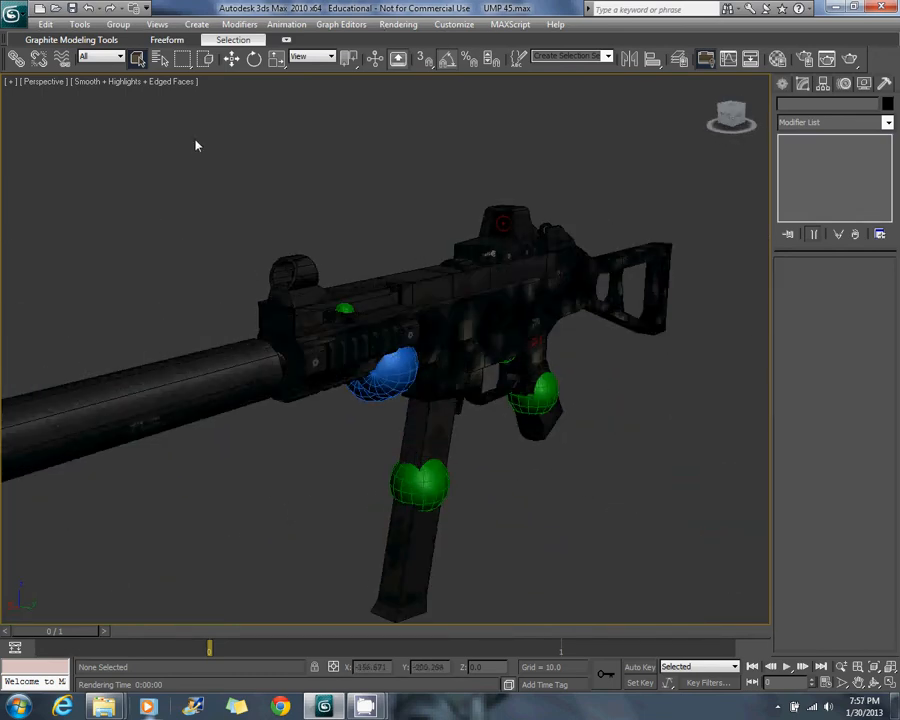
key("h")
left_click(84, 166)
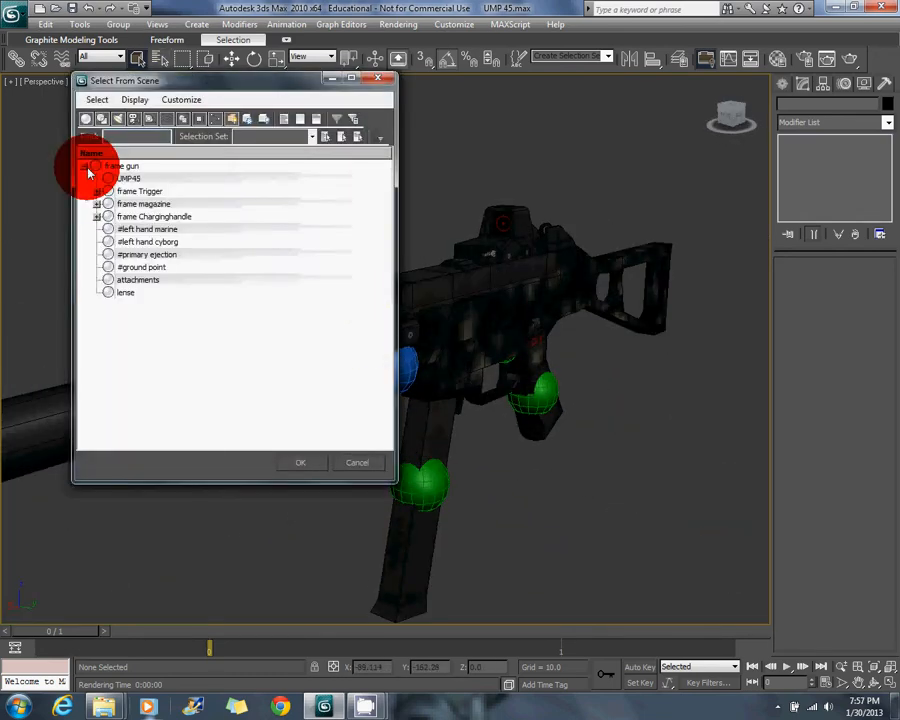
left_click(378, 77)
Save the scene and run the BlueStreak JMS Model Exporter script
left_click(11, 12)
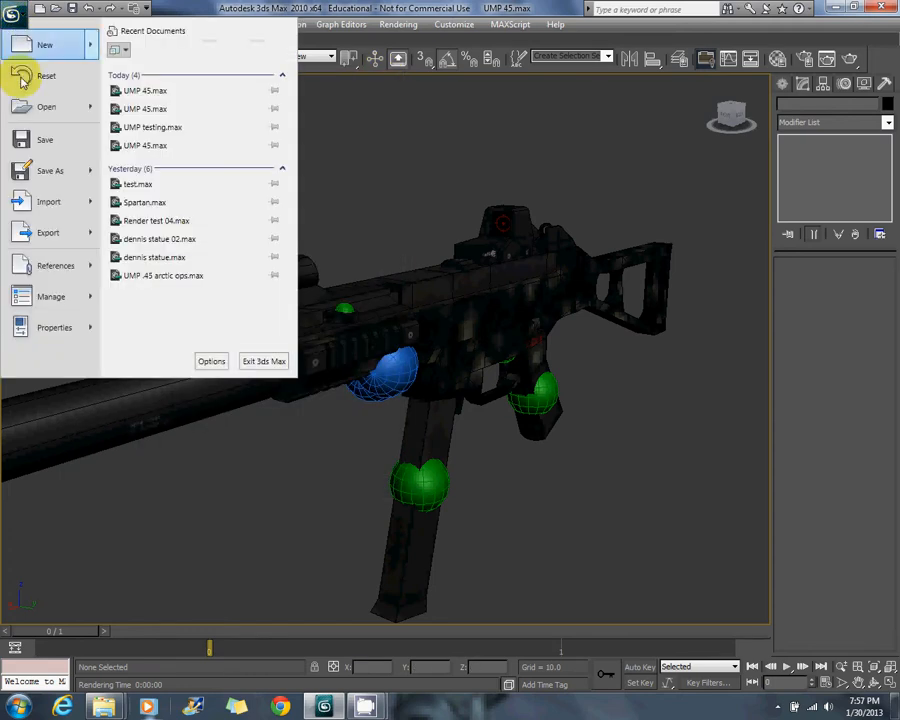
left_click(50, 141)
left_click(508, 24)
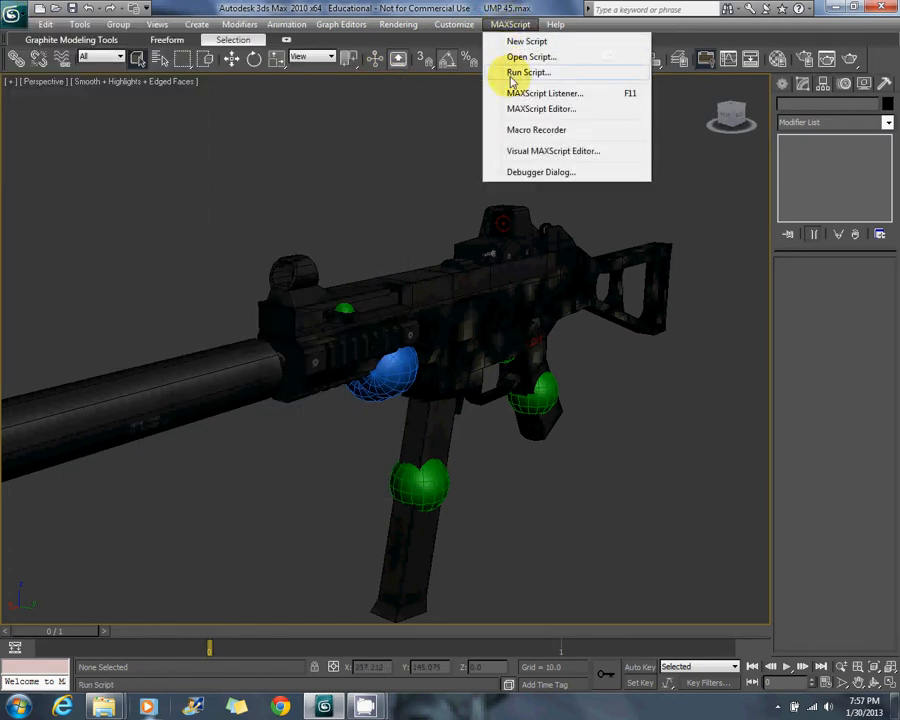
left_click(500, 72)
double_click(65, 175)
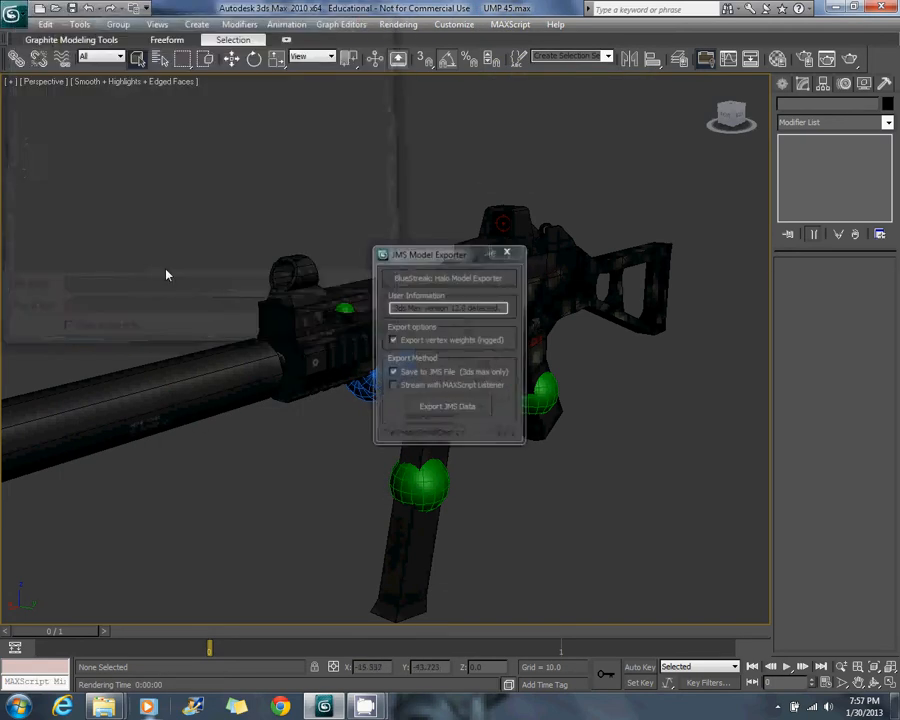
Export the JMS data over UMP45.jms in the data\weapons\UMP_45\models folder, accepting the modifier warnings
left_click(453, 408)
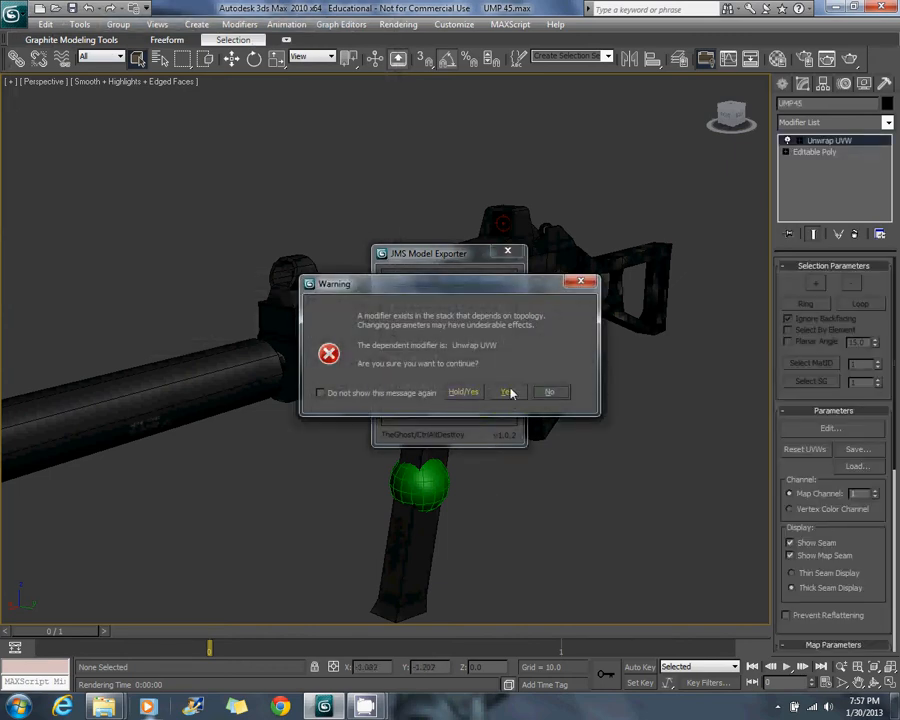
left_click(507, 392)
left_click(453, 408)
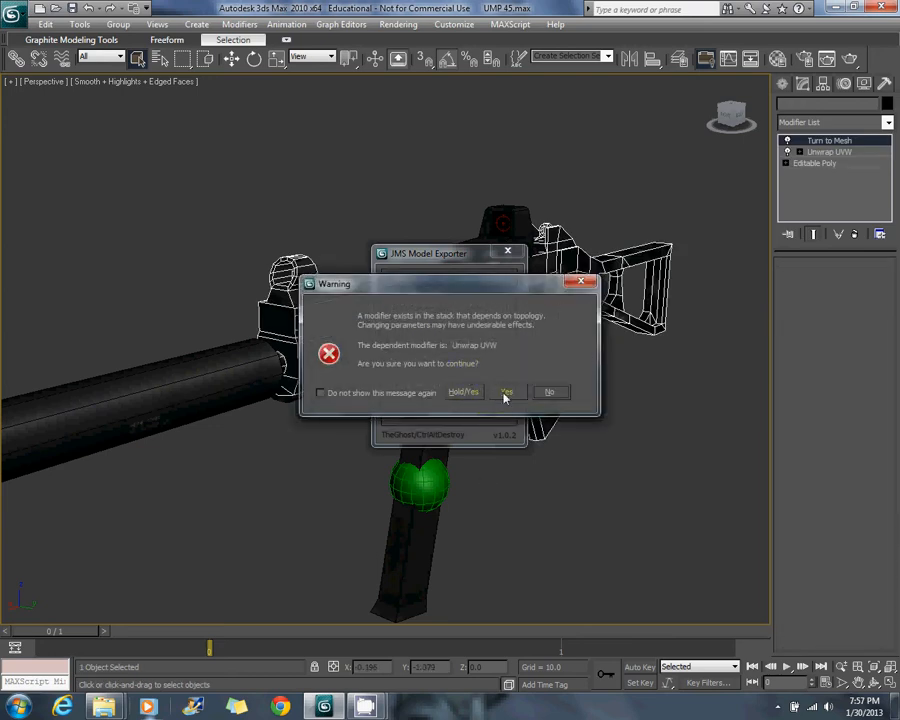
left_click(507, 392)
left_click(476, 420)
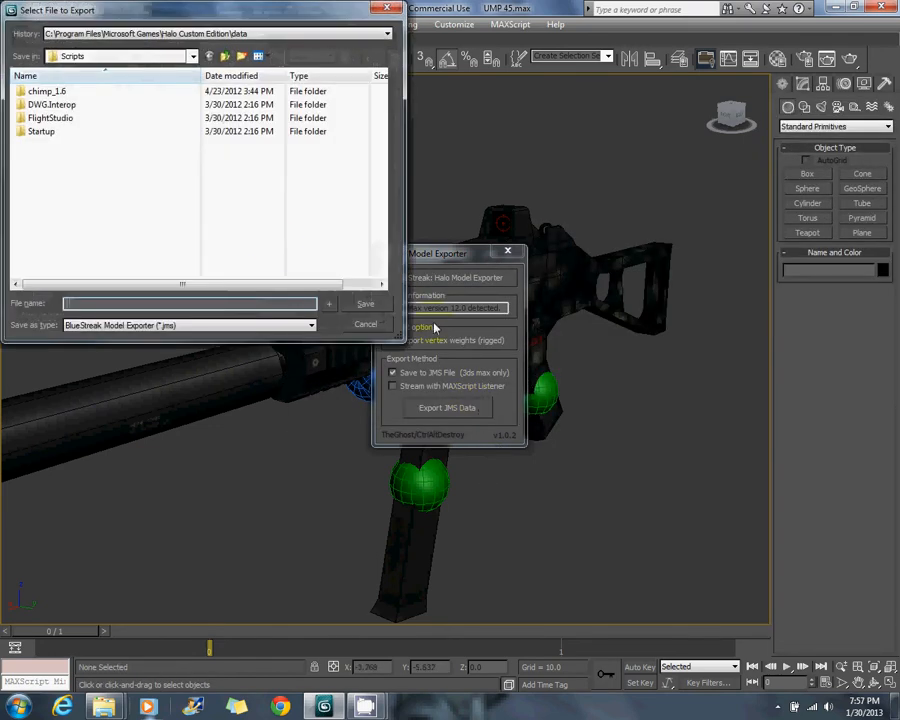
left_click(110, 34)
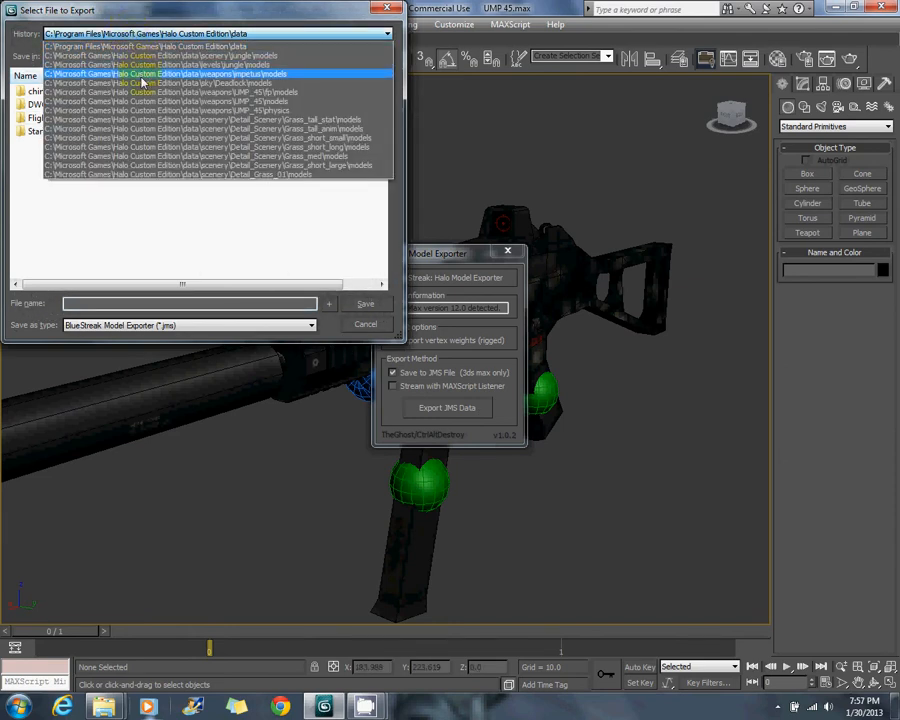
left_click(146, 100)
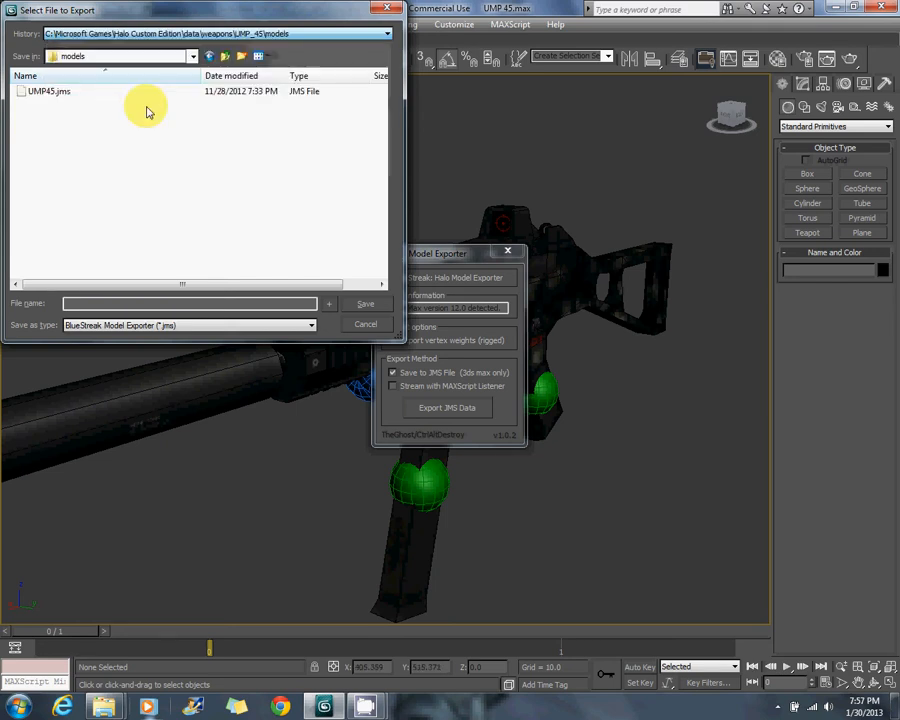
double_click(50, 91)
left_click(490, 403)
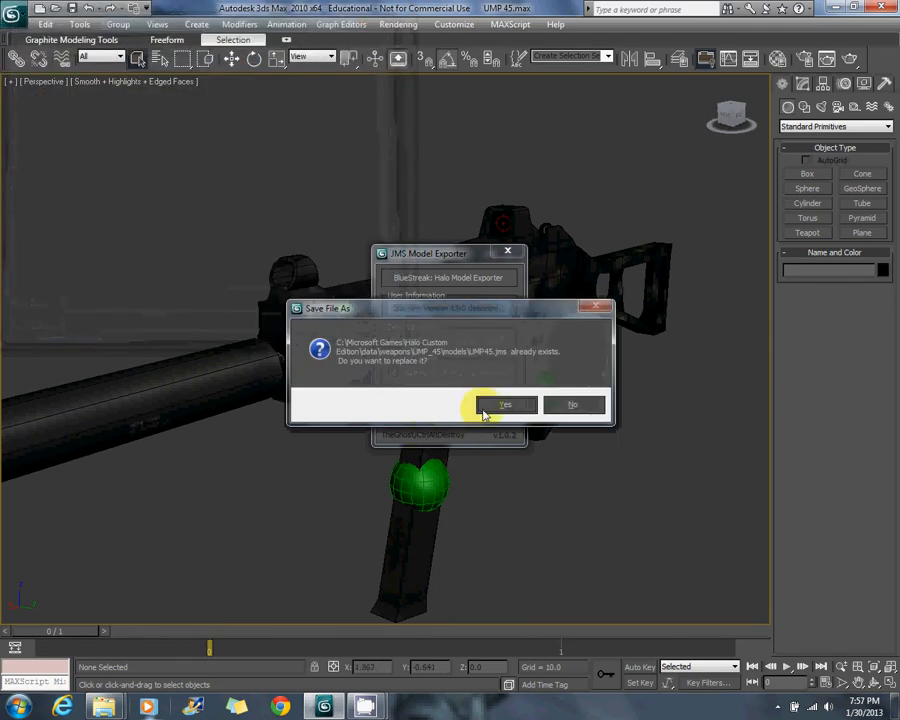
Export the JMS data again over UMP45.jms in the UMP_45\fp\models folder and close the exporter
left_click(420, 411)
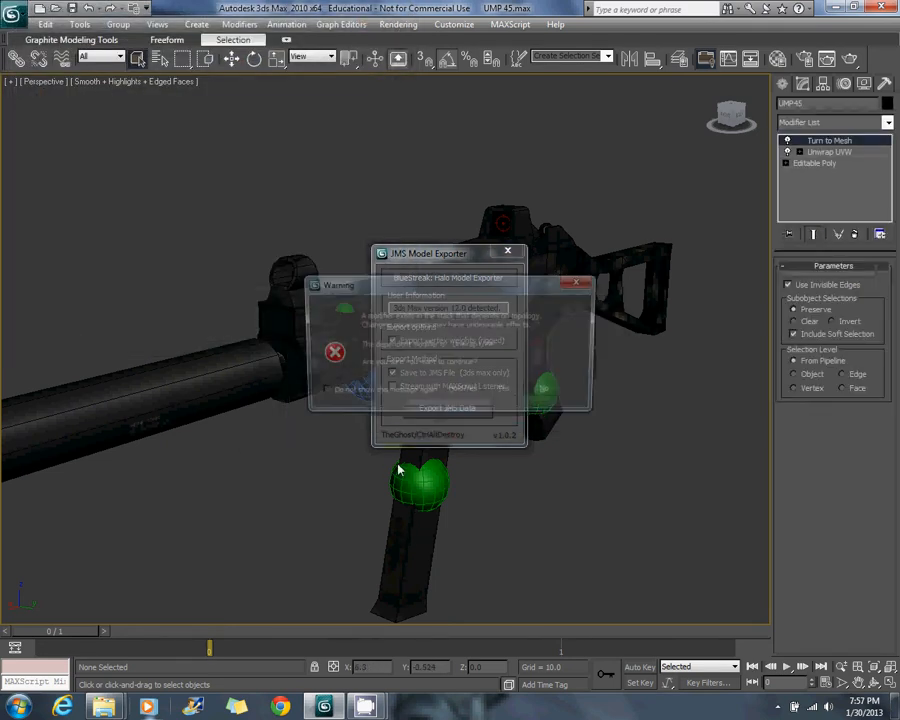
left_click(503, 396)
left_click(503, 392)
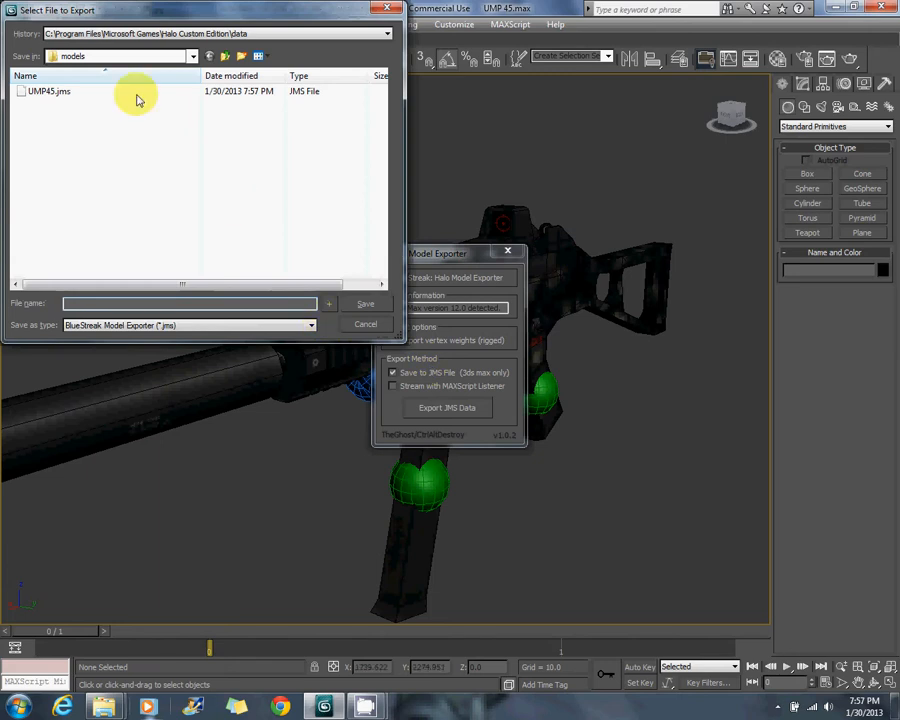
left_click(224, 56)
double_click(40, 118)
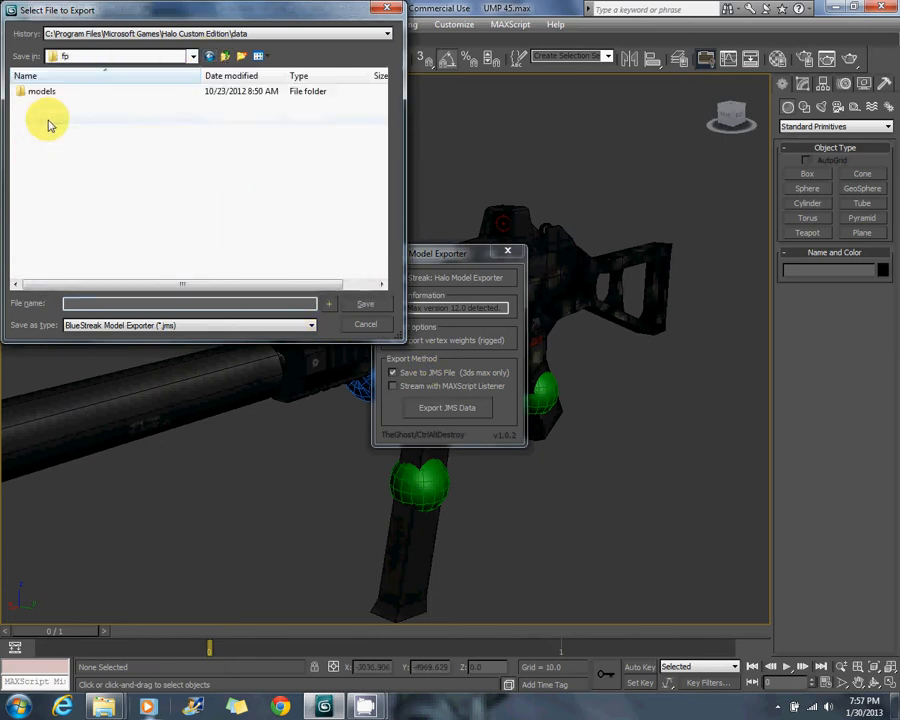
double_click(36, 91)
double_click(50, 92)
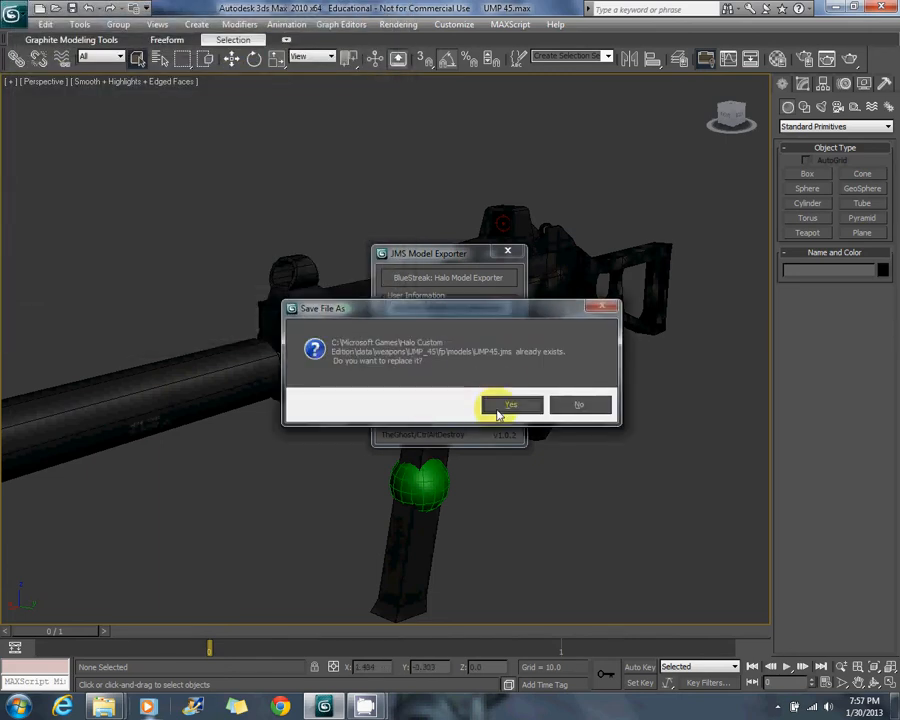
left_click(508, 402)
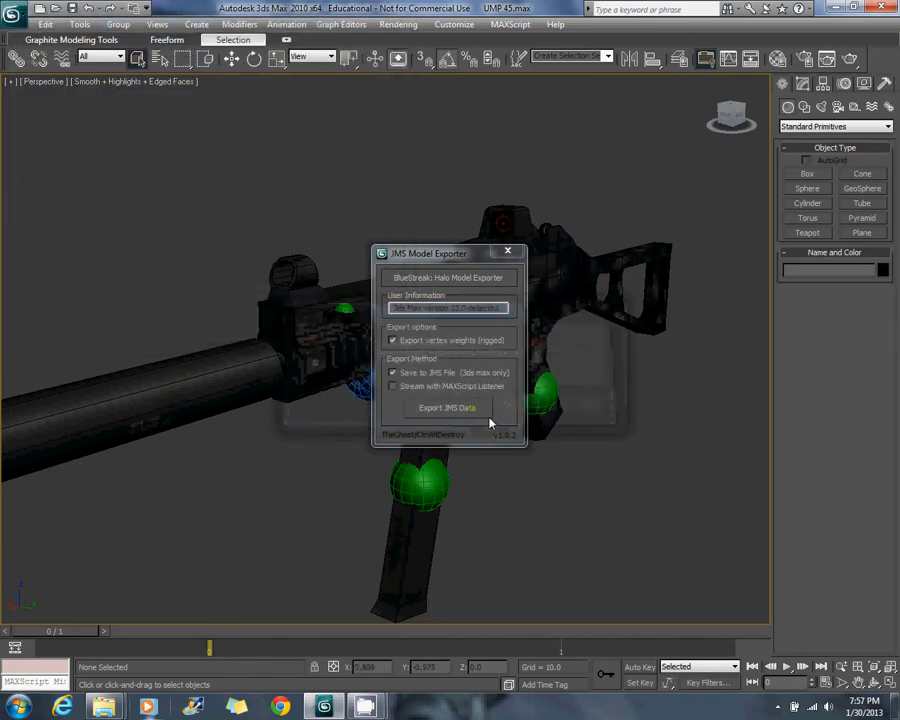
left_click(510, 253)
left_click(365, 707)
middle_click_drag(536, 318, 490, 323)
scroll(547, 328, "down", 5)
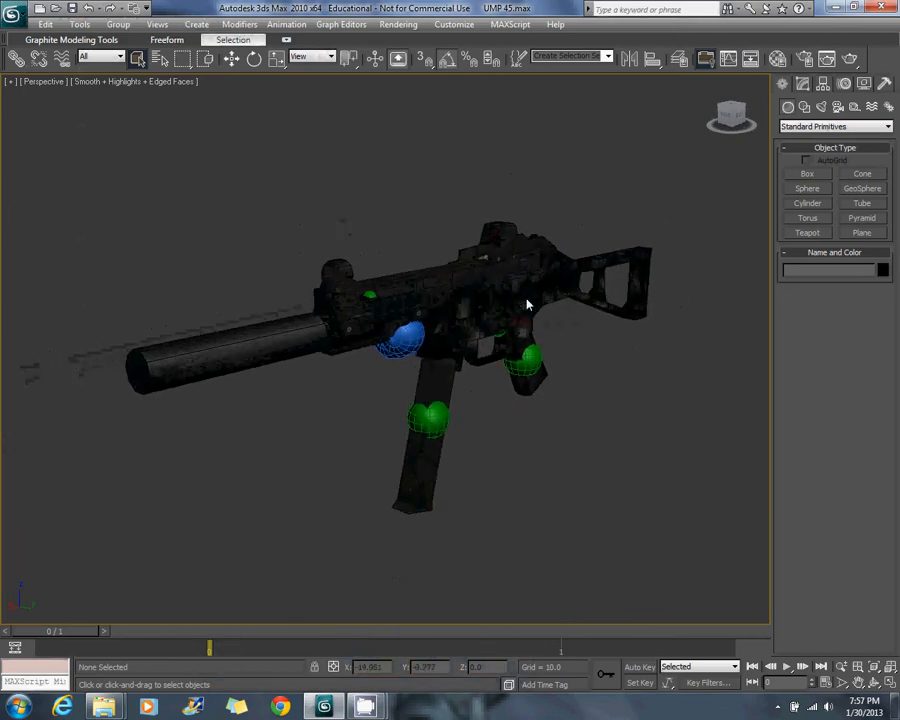
middle_click_drag(513, 290, 485, 286)
Switch to Windows Explorer and open the sounds folder inside data\weapons\UMP_45
left_click(838, 12)
left_click(396, 400)
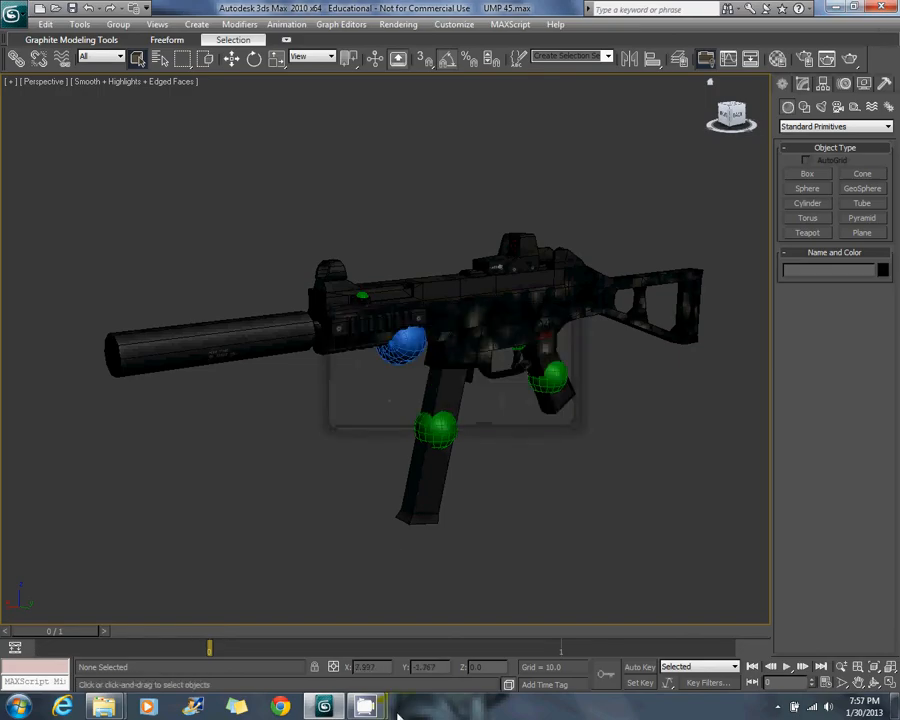
left_click(10, 27)
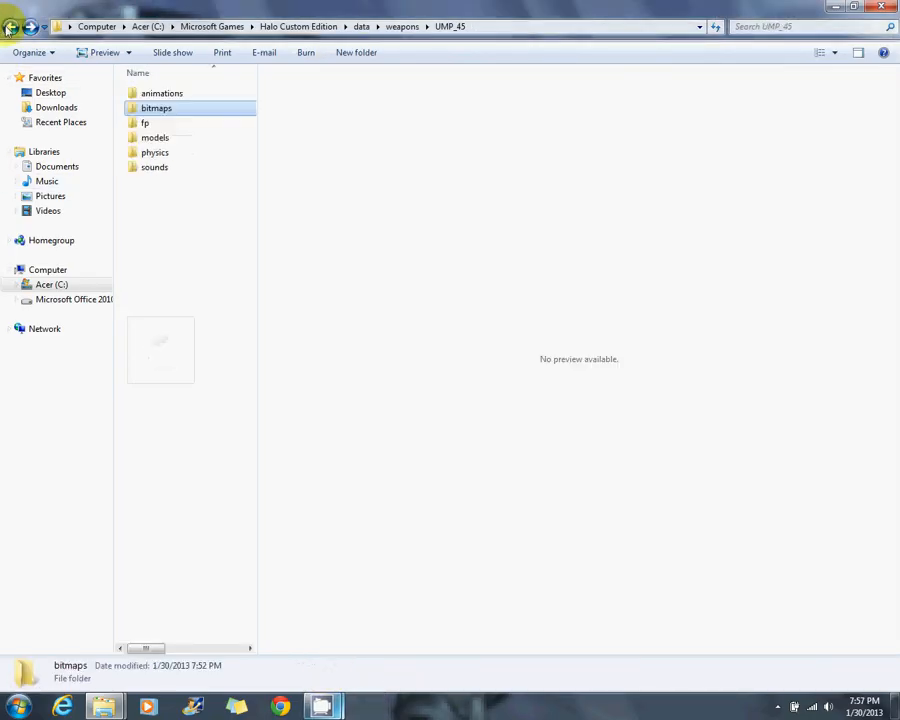
double_click(168, 168)
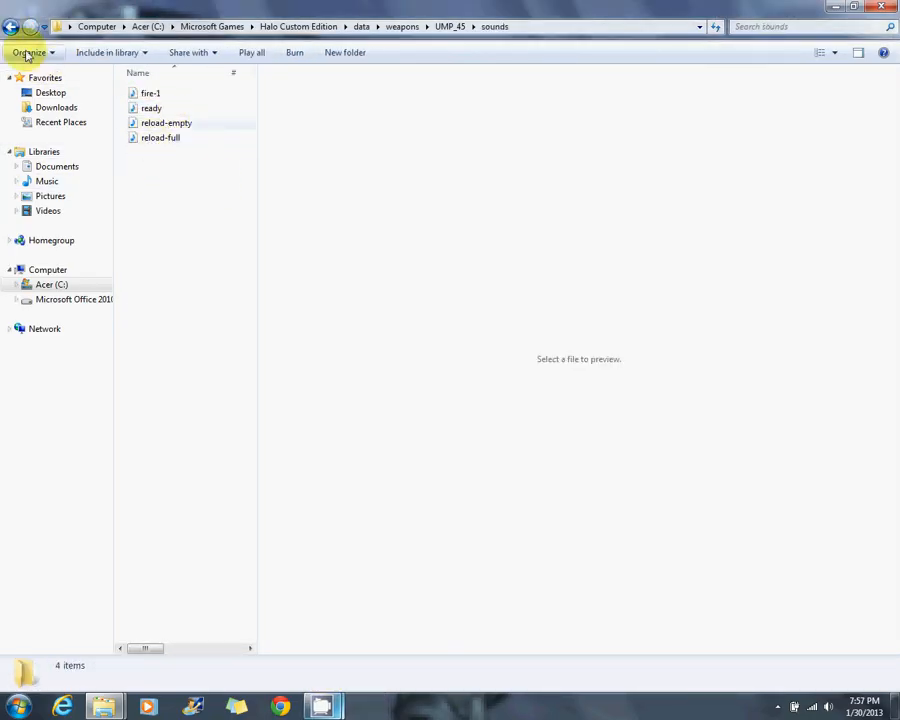
Switch to the Weapon Attachments Tutorial folder and open its Sounds subfolder
mouse_move(115, 710)
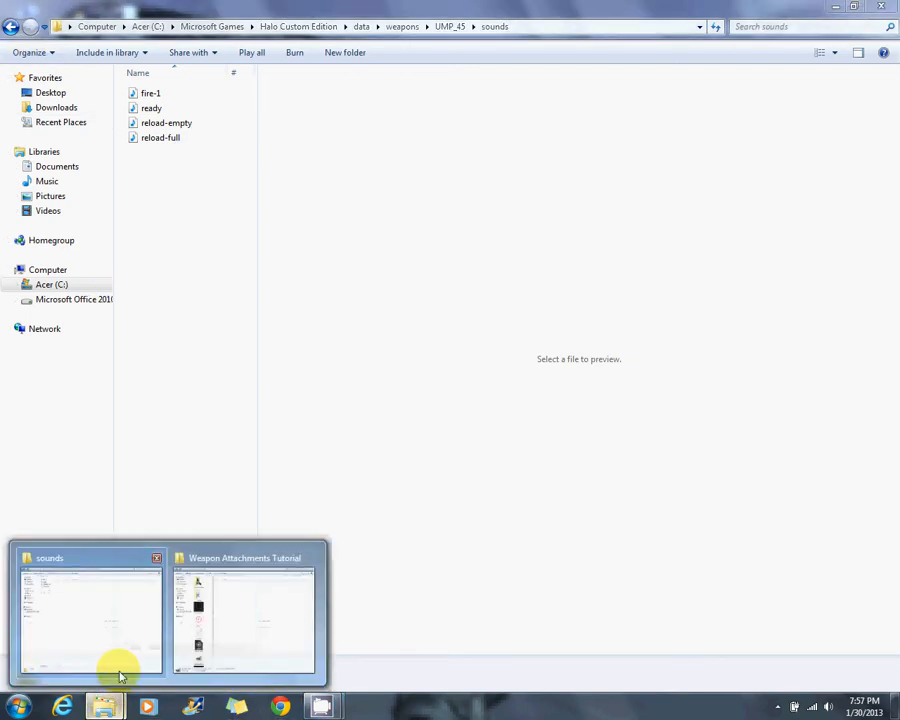
left_click(225, 622)
double_click(157, 192)
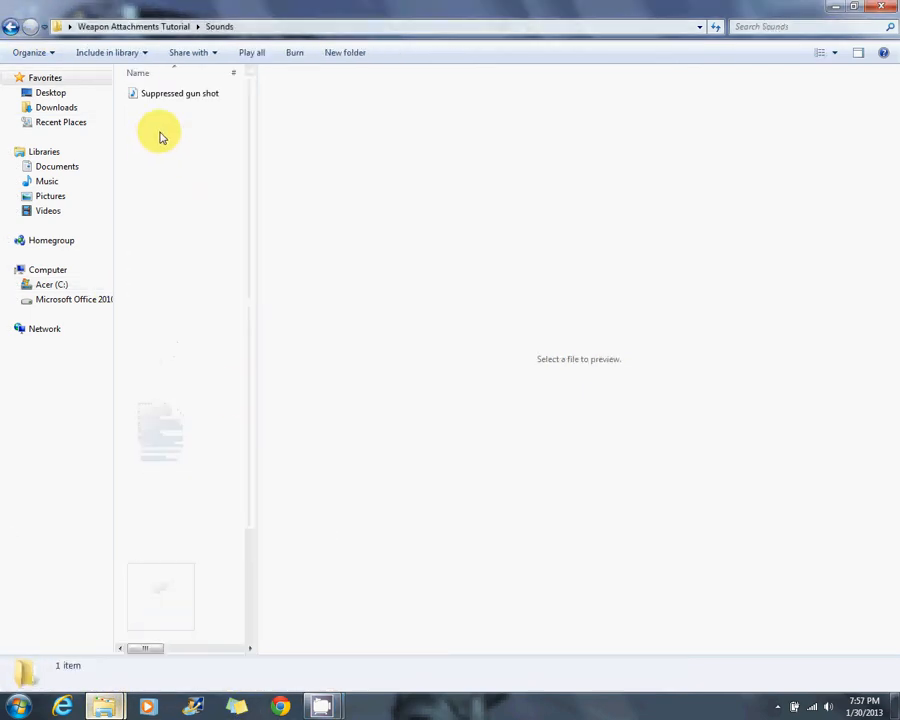
Copy the Suppressed gun shot file from the tutorial's Sounds folder into data\weapons\UMP_45\sounds
left_click(167, 95)
left_click(104, 706)
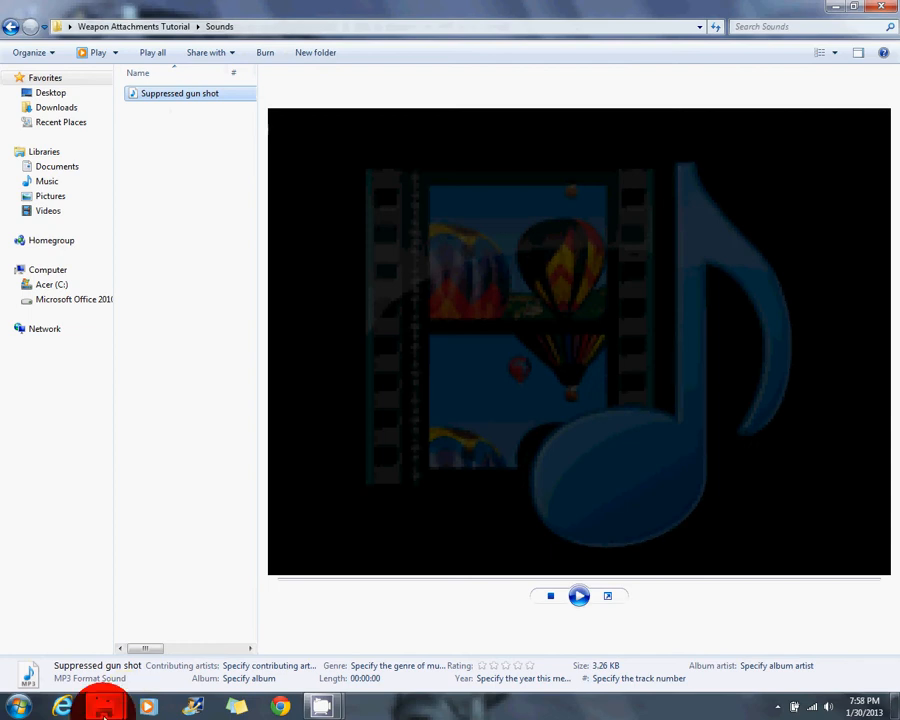
left_click(76, 644)
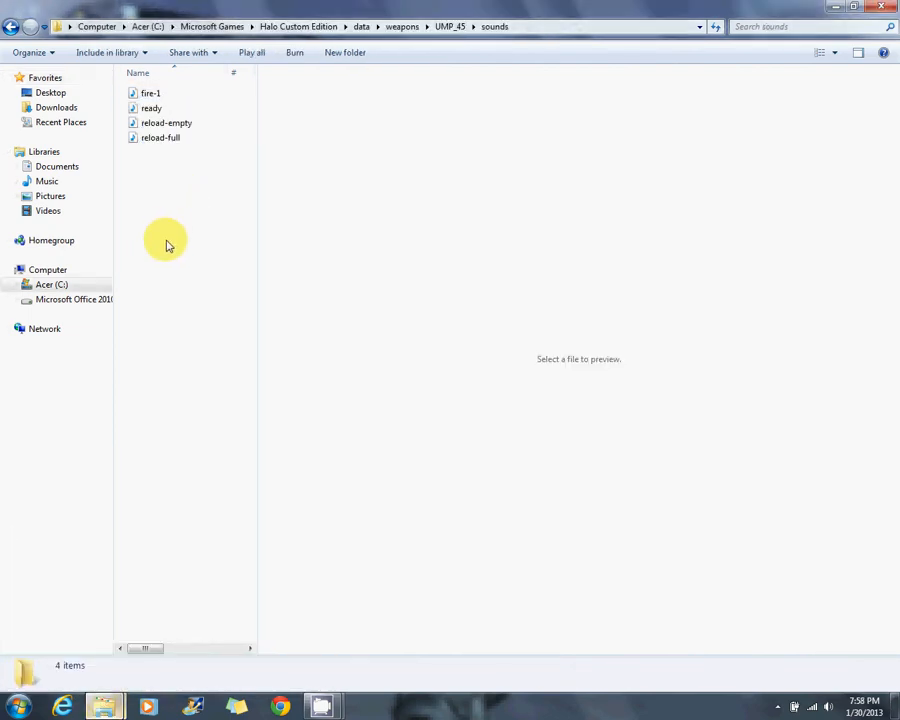
key("ctrl+v")
Rename the copied Suppressed gun shot file as suppressed-fire-1
key("F2")
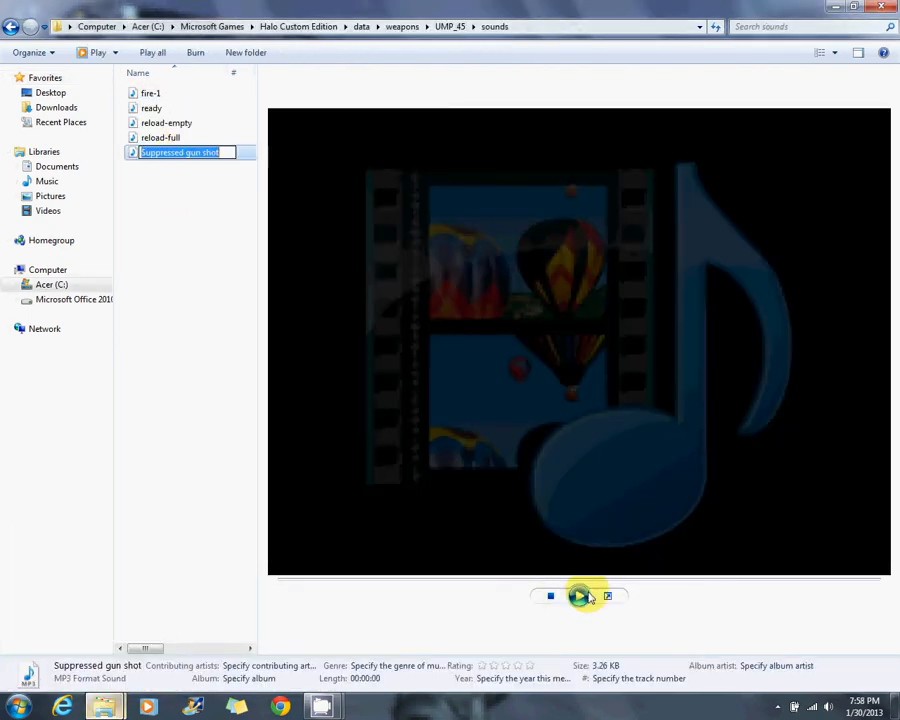
left_click(177, 174)
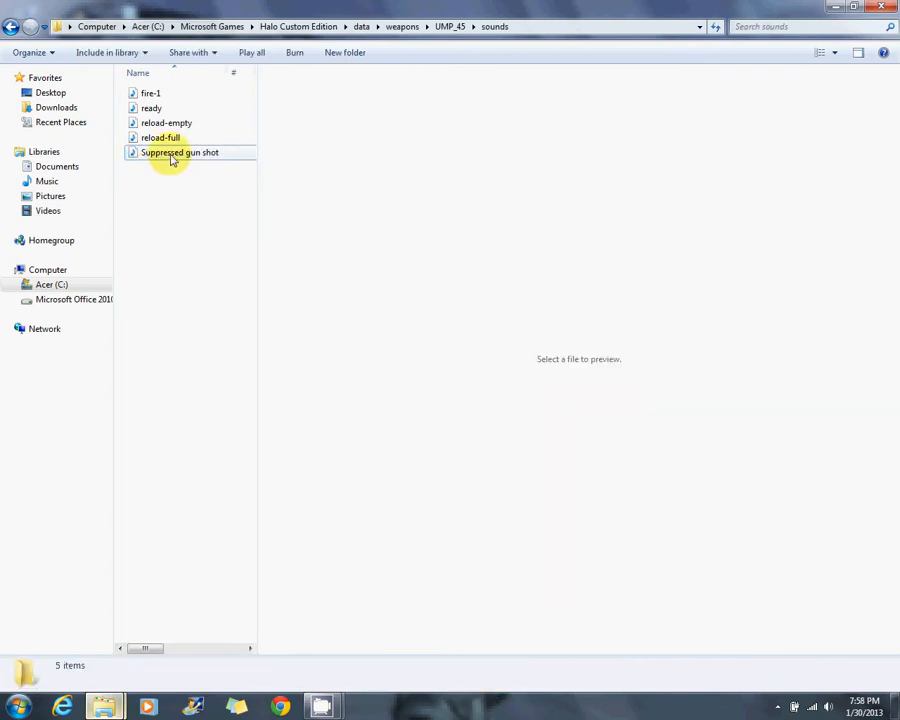
left_click(175, 153)
left_click(175, 153)
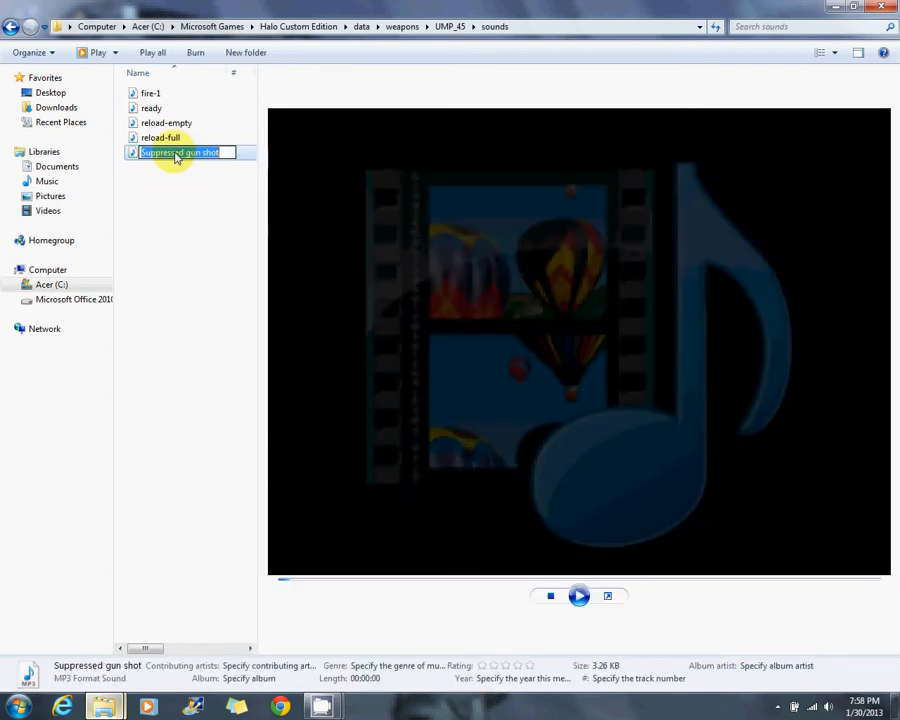
type("suppressed-fire-1")
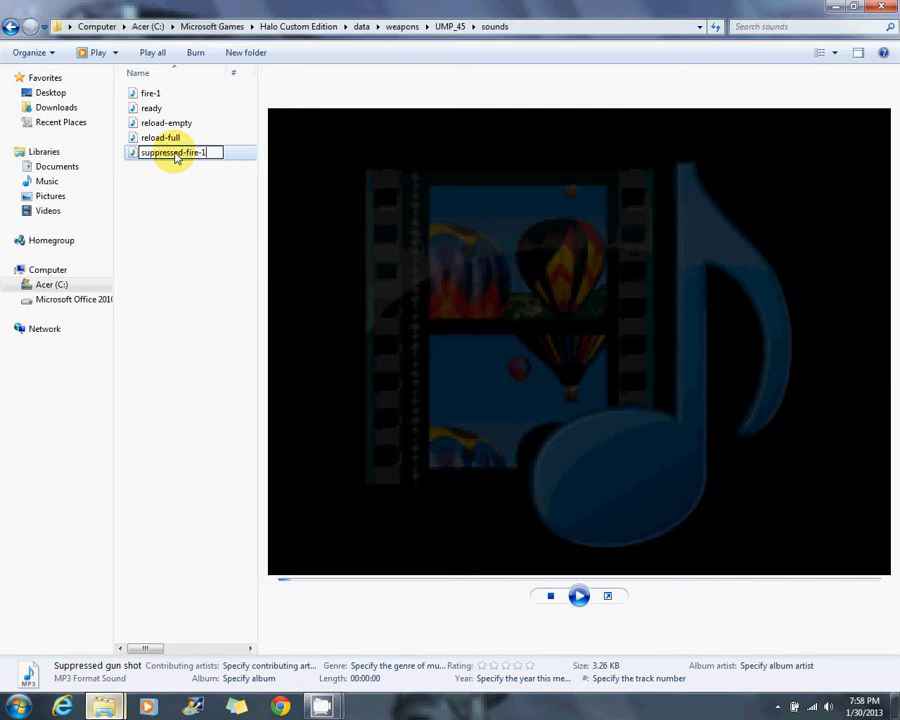
key("Return")
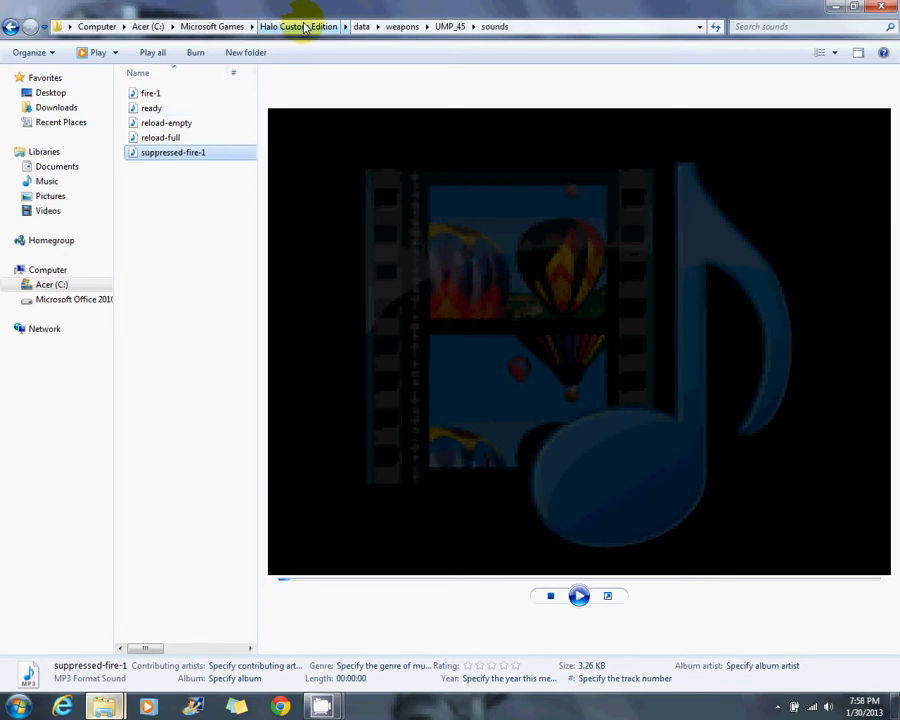
Open the first-person fire-2 scene from UMP_45\animations\max files in 3ds Max and minimize the Explorer windows
left_click(12, 26)
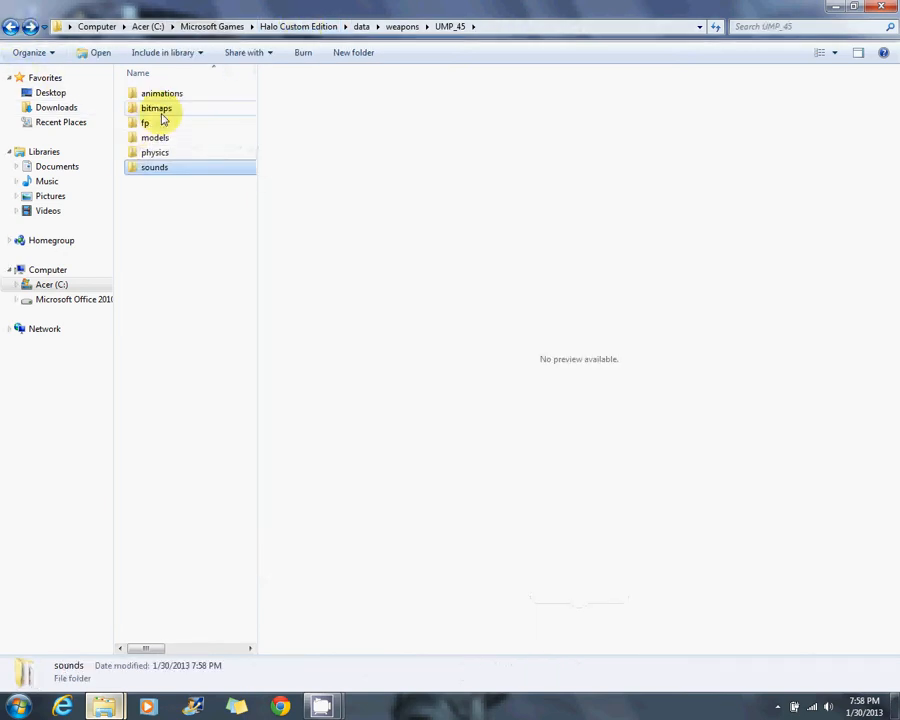
double_click(175, 95)
double_click(176, 93)
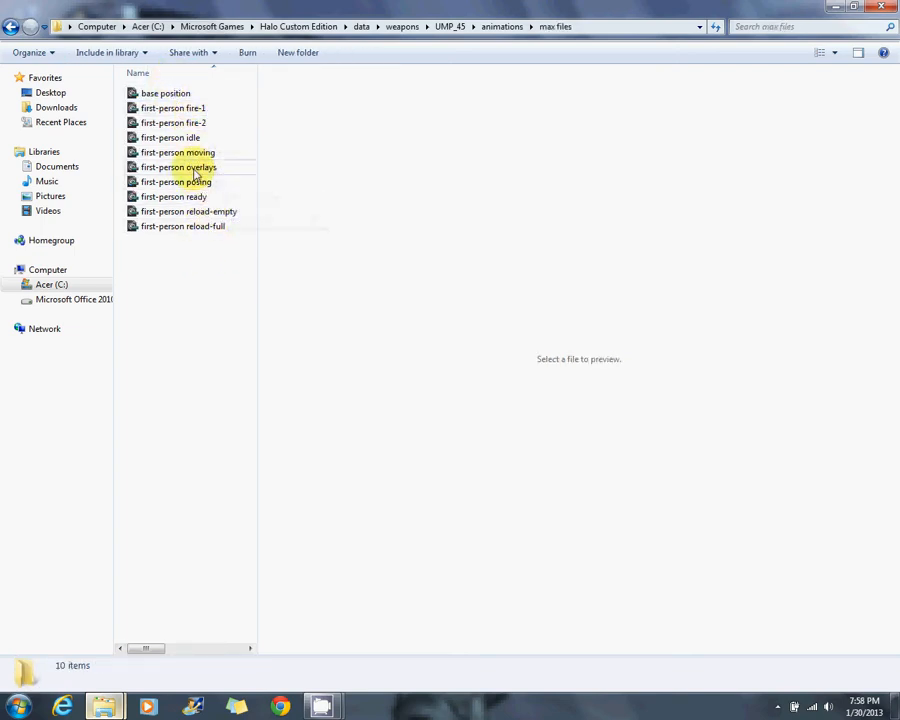
left_click(196, 122)
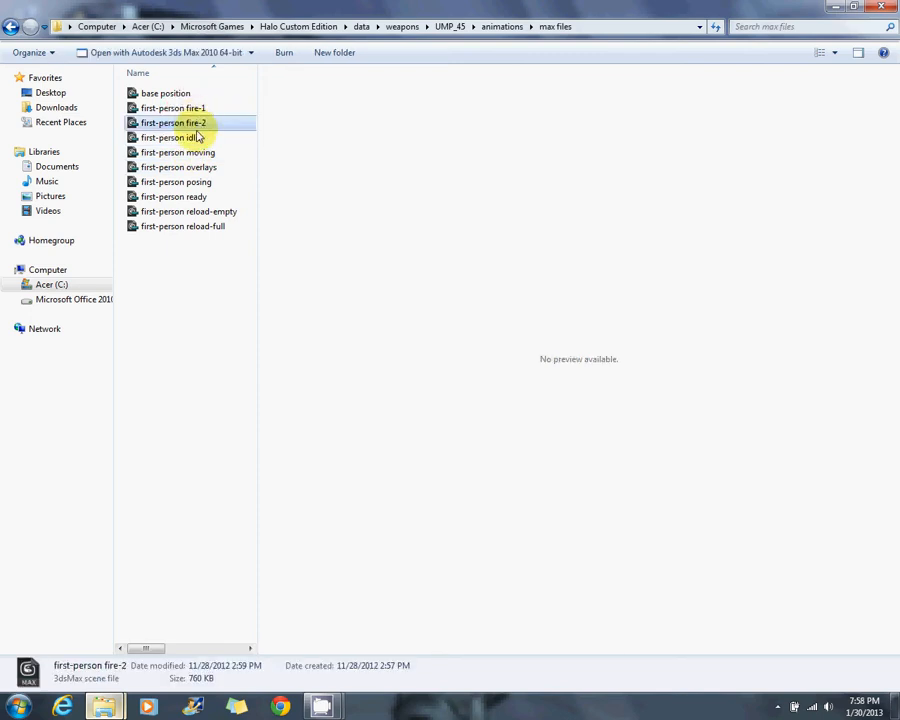
left_click(11, 28)
left_click(10, 28)
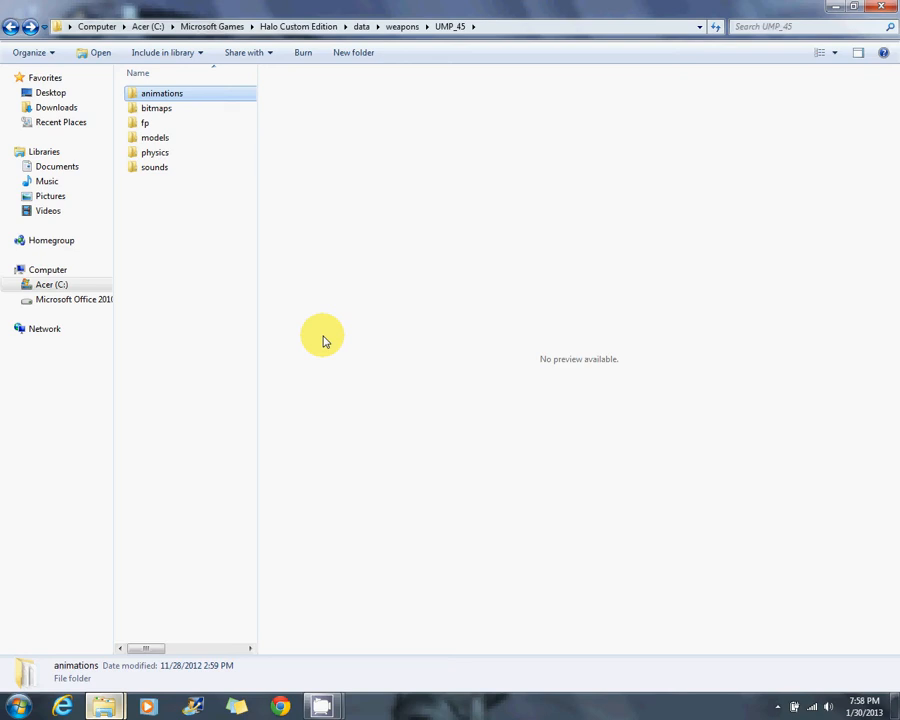
left_click(834, 10)
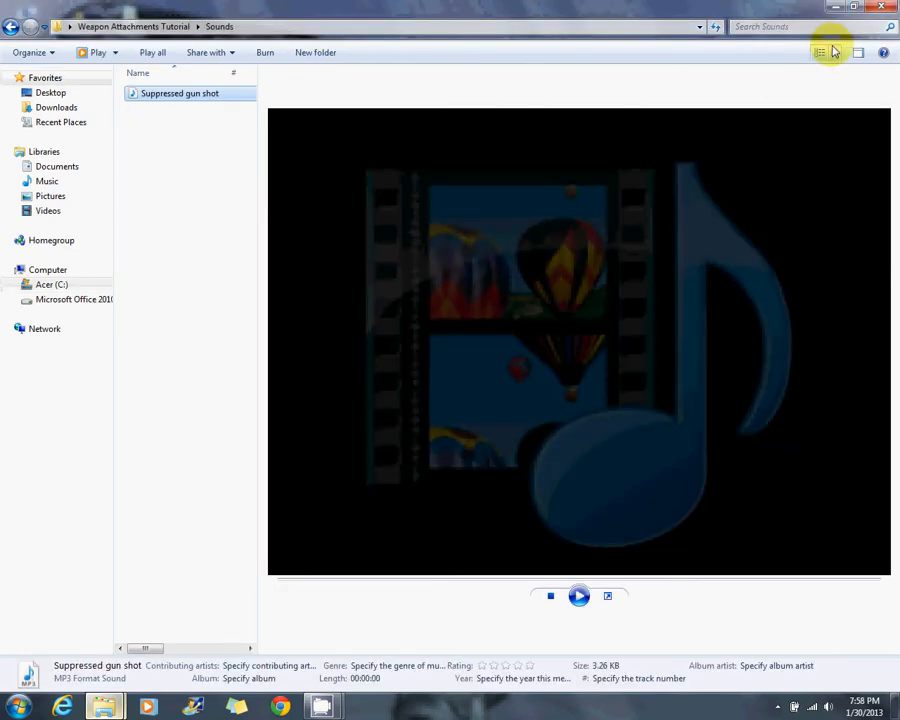
left_click(834, 9)
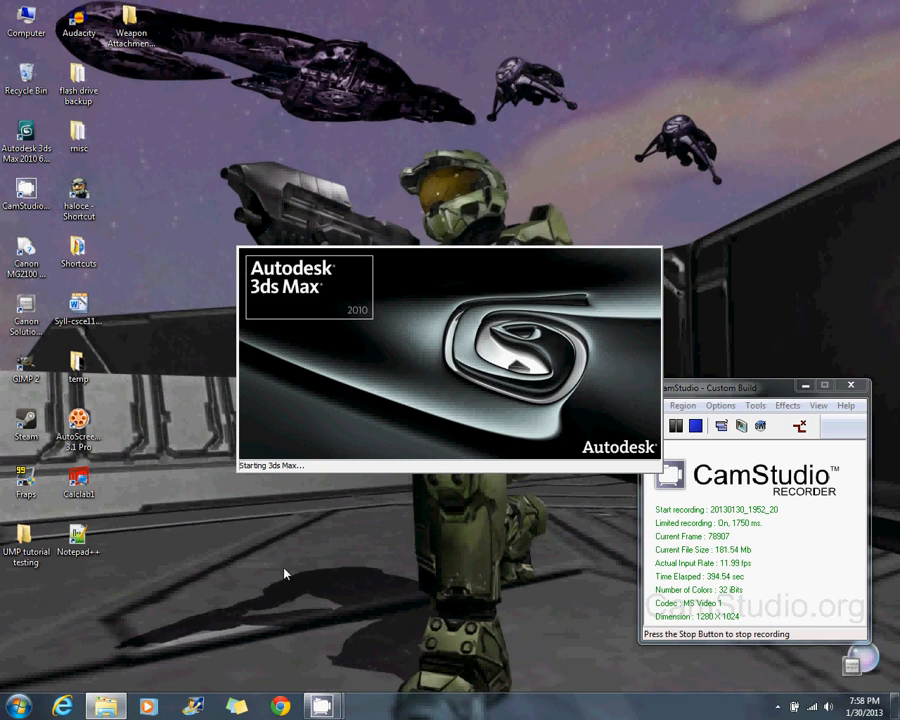
left_click(107, 705)
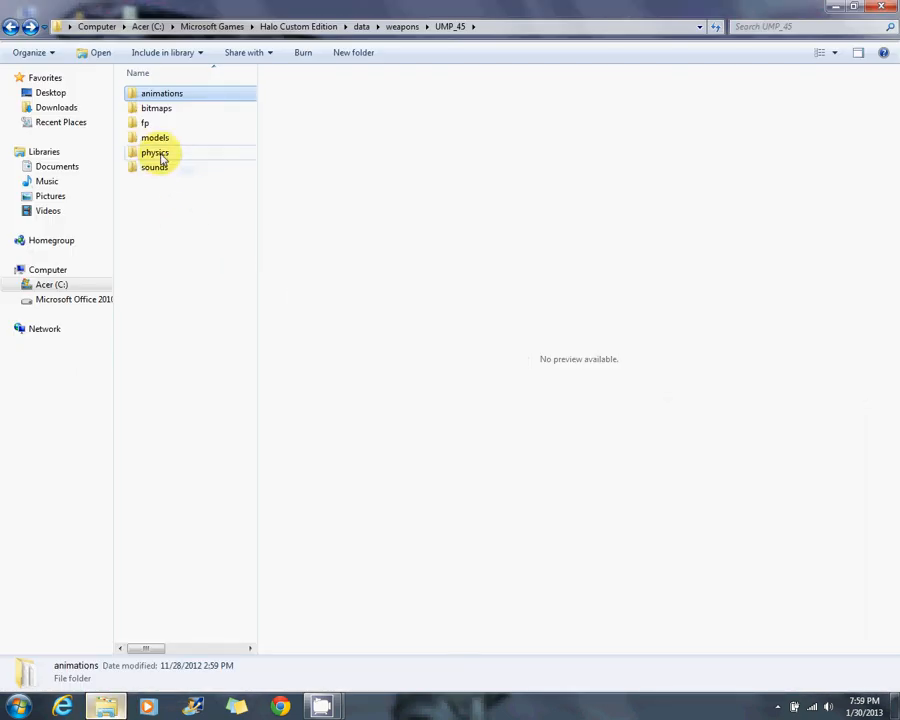
double_click(156, 153)
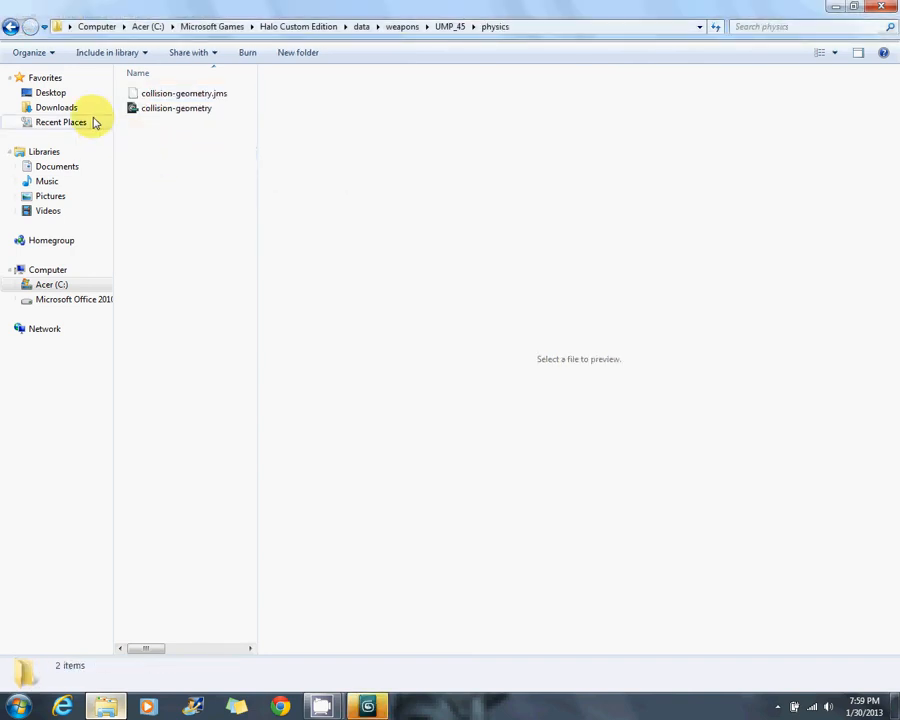
left_click(10, 26)
left_click(835, 7)
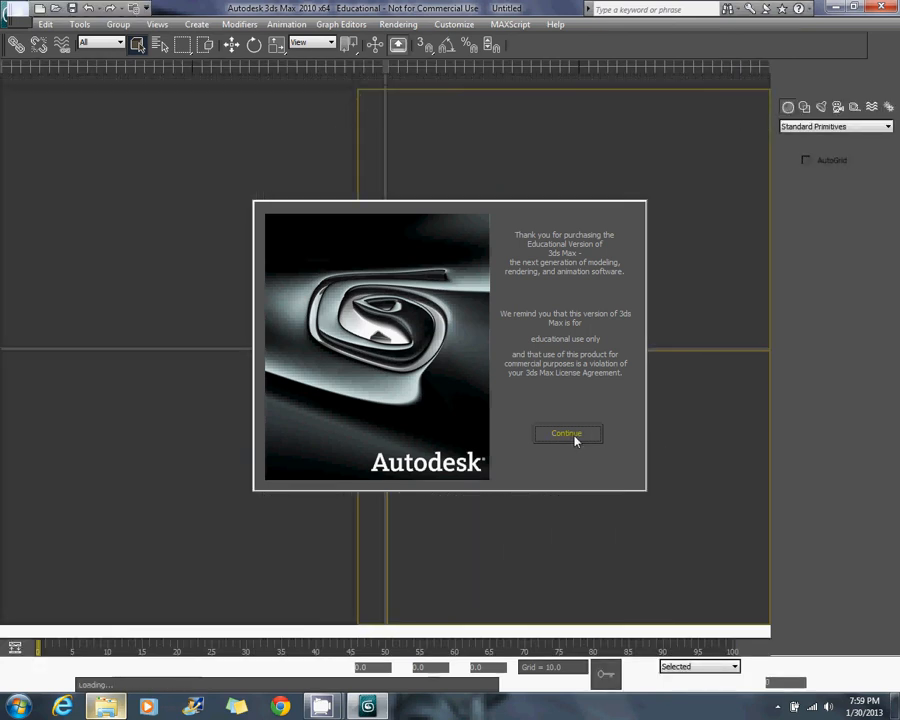
Continue past the educational-version notice and finish loading the first-person fire-2 scene
left_click(567, 435)
left_click(604, 472)
middle_click_drag(562, 380, 550, 340)
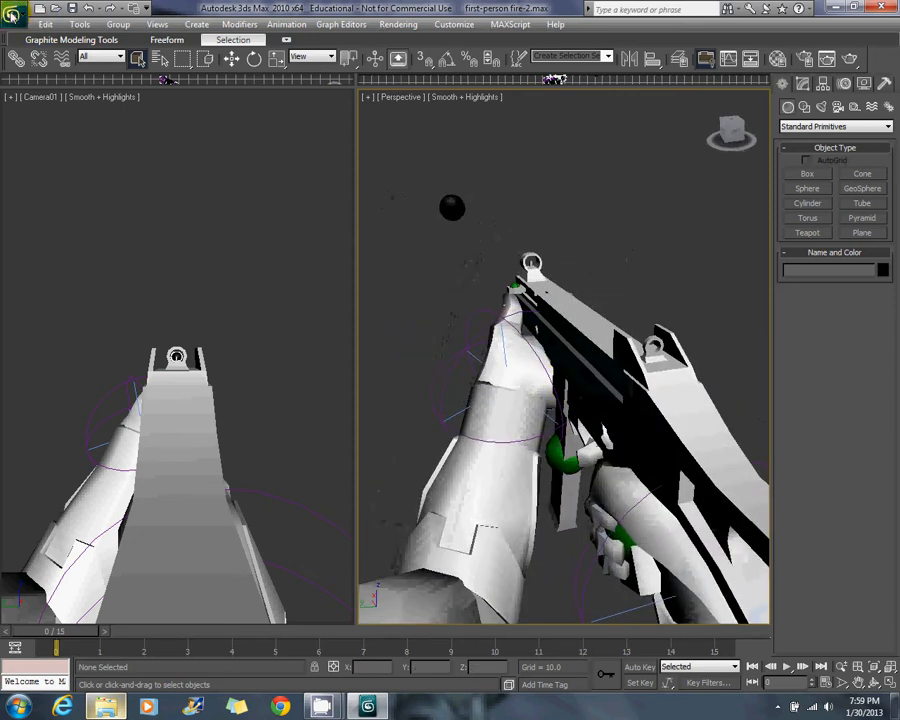
Merge the attachments object from UMP 45.max in the UMP_45 models folder and reparent it to frame gun
left_click(12, 14)
mouse_move(88, 197)
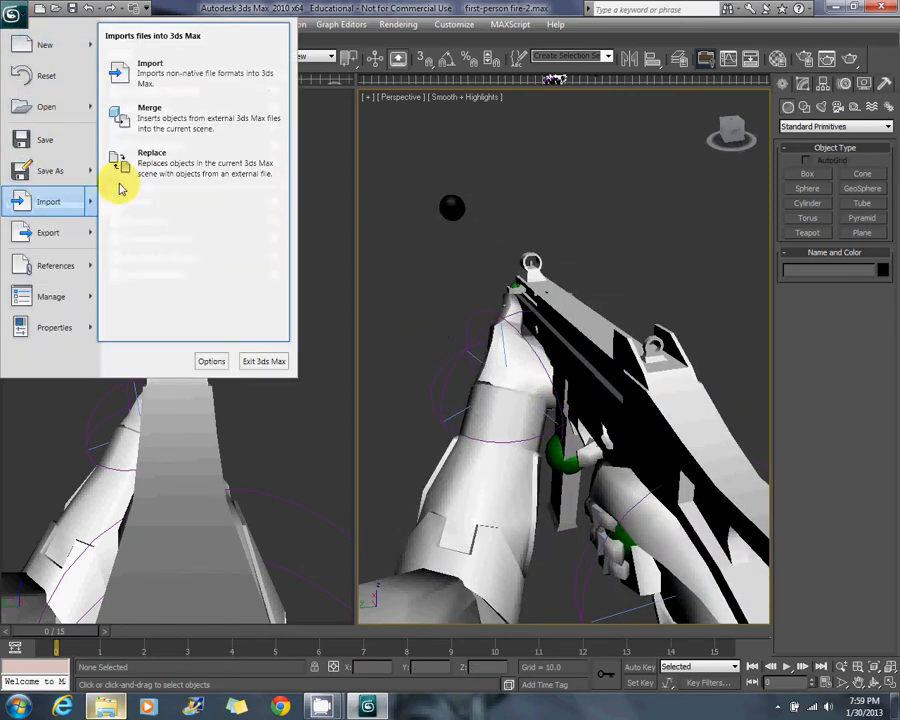
left_click(137, 118)
left_click(115, 35)
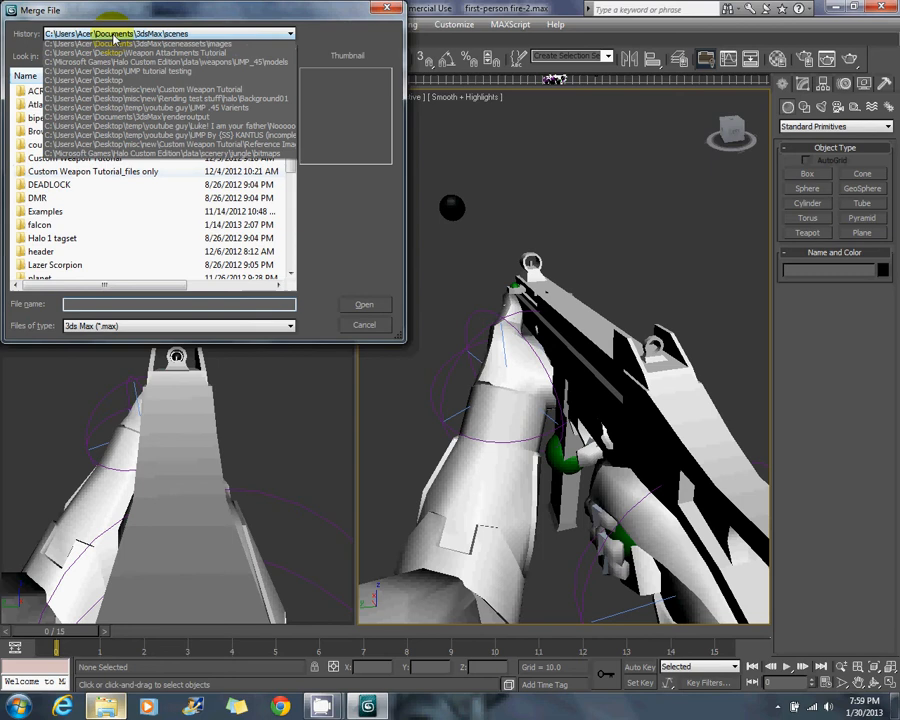
left_click(112, 42)
left_click(210, 56)
double_click(54, 130)
left_click(56, 93)
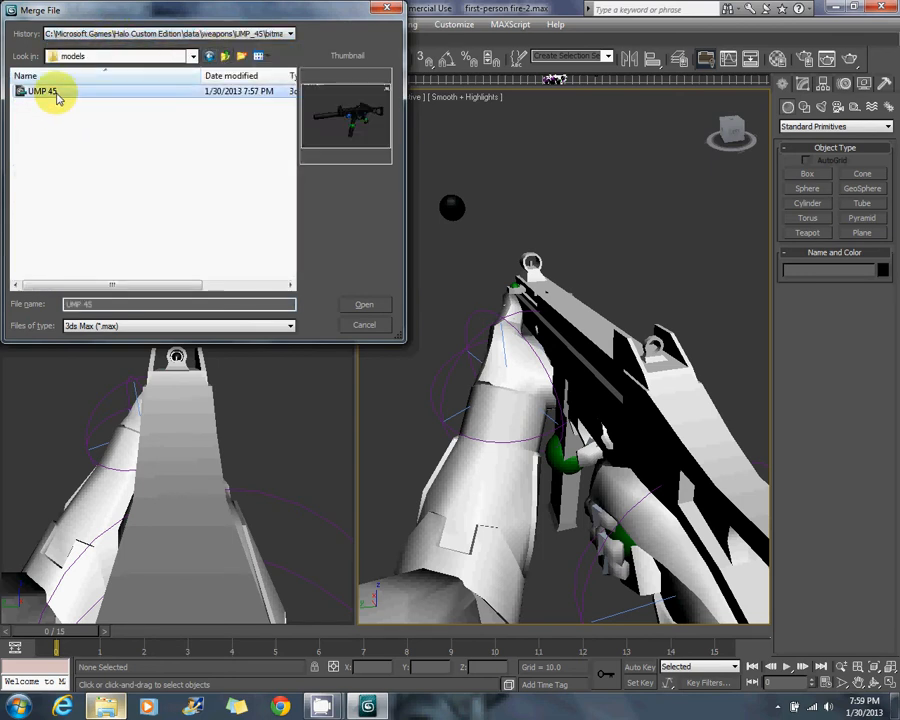
double_click(57, 93)
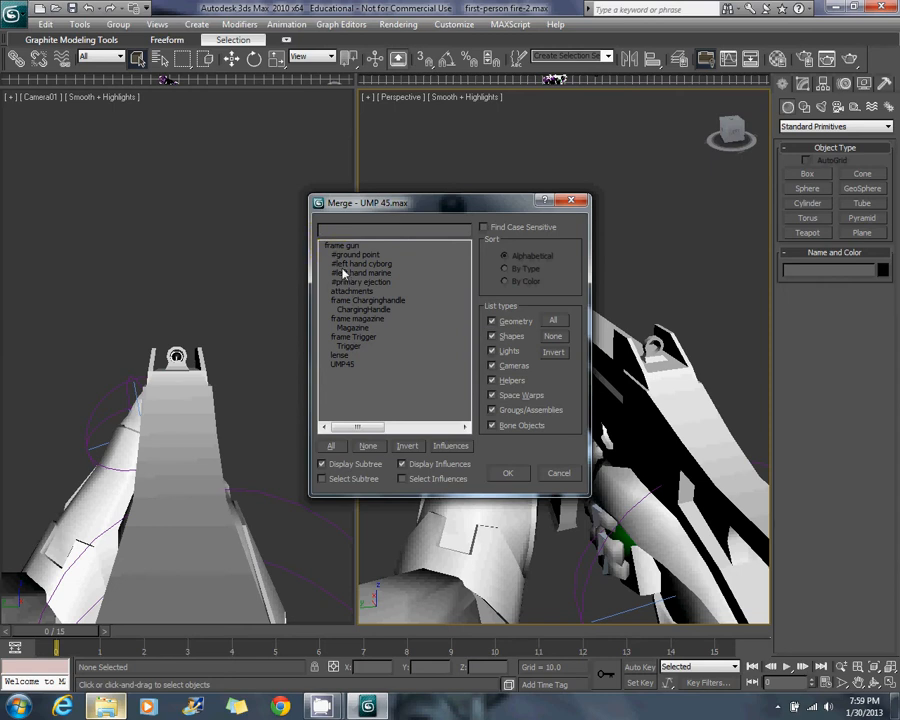
left_click(496, 473)
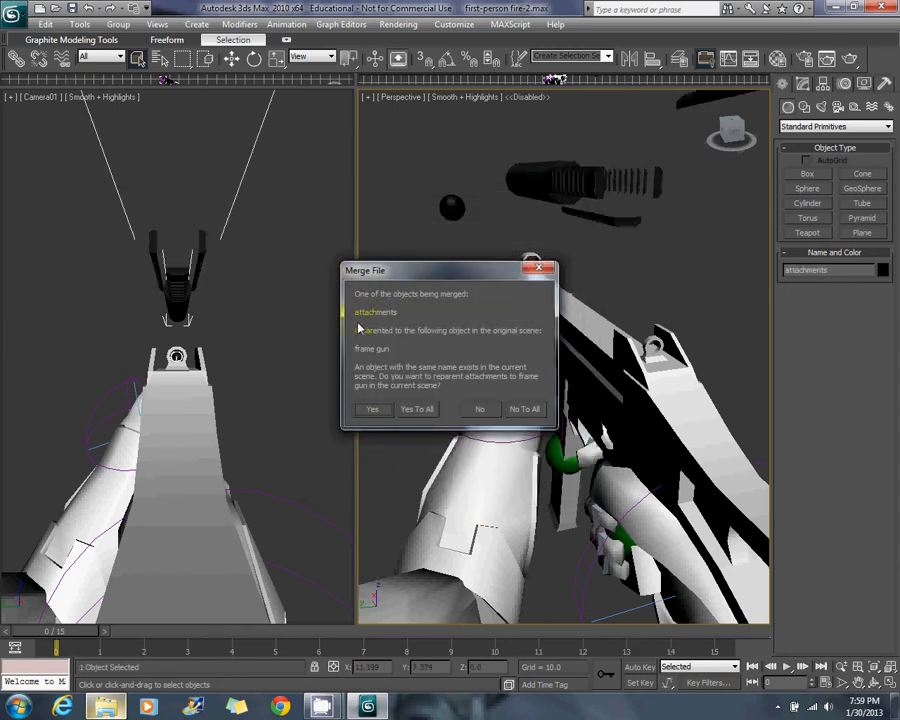
left_click(372, 410)
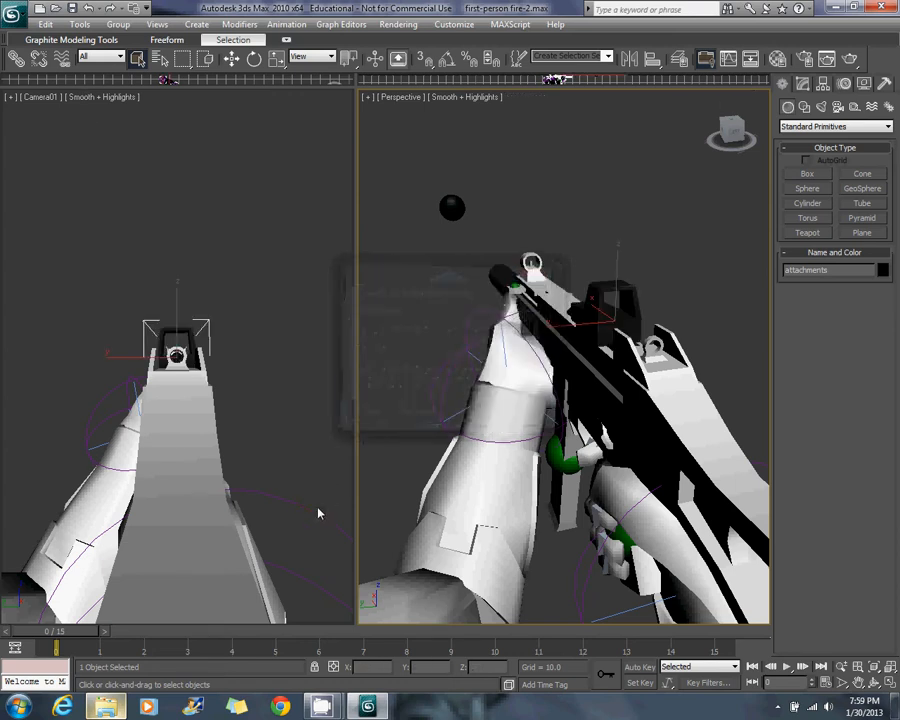
Select the right wrist controller and scrub through the firing animation, leaving the time slider at frame 0 and Auto Key off
middle_click_drag(610, 316, 472, 526, "alt")
left_click(639, 668)
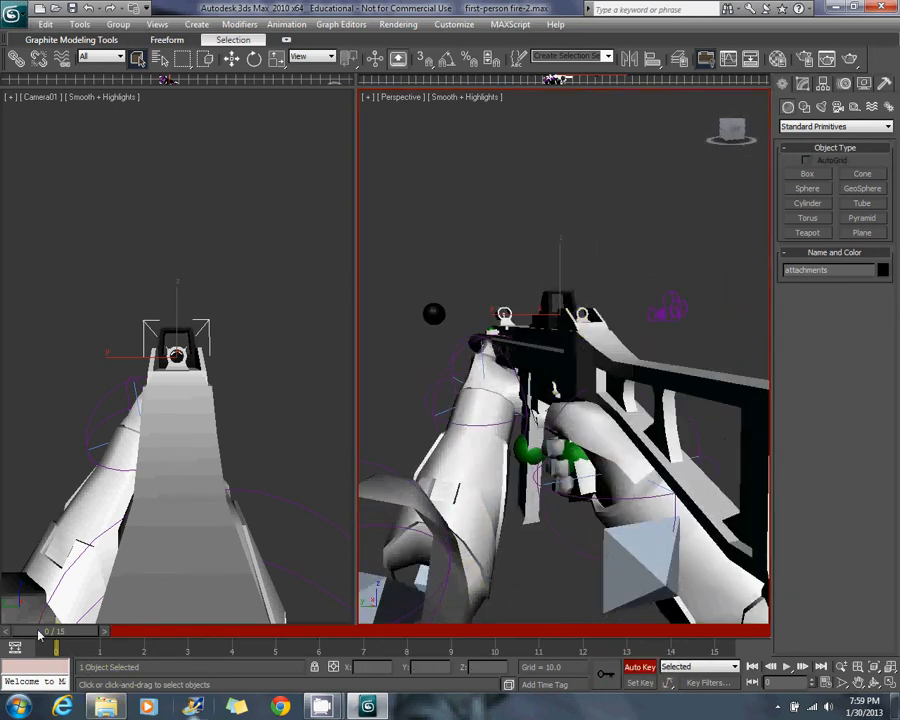
left_click(550, 528)
left_click_drag(64, 630, 2, 607)
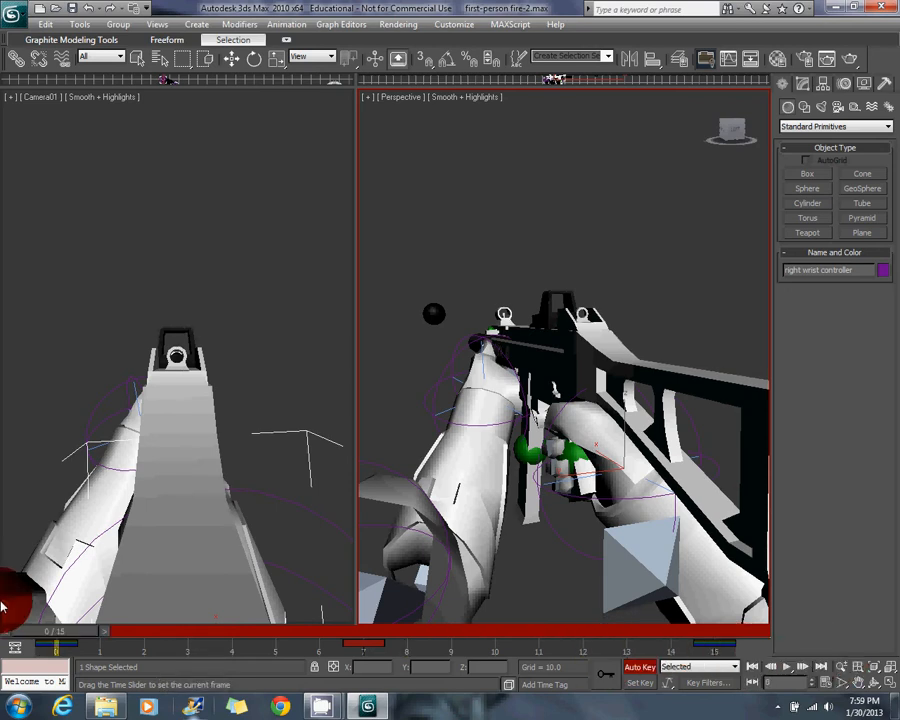
left_click(640, 667)
Move the right wrist controller slightly down along Z to lower the gun in the camera view
middle_click_drag(554, 478, 562, 462)
left_click(232, 58)
middle_click_drag(440, 330, 492, 382, "alt")
left_click_drag(607, 418, 612, 426)
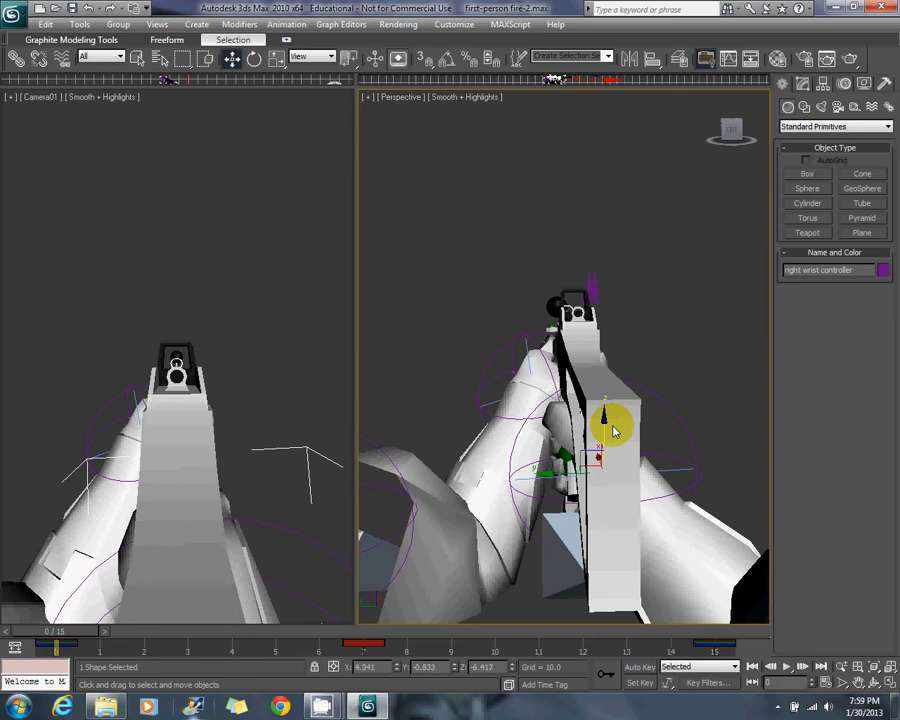
Rotate the right wrist controller slightly in two passes to line up the gun's sights in the camera view
left_click(255, 60)
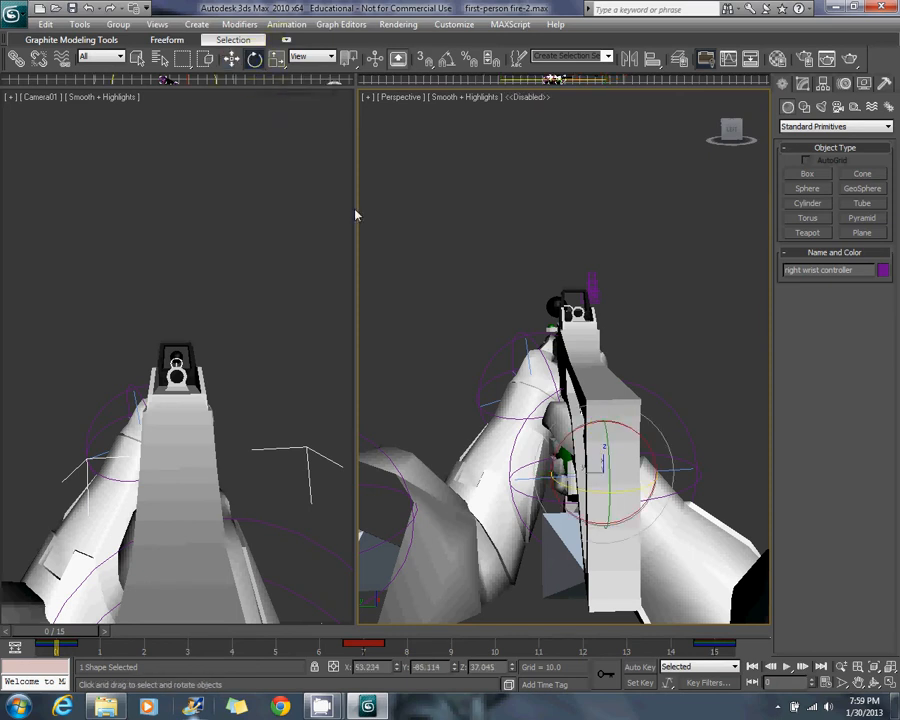
left_click_drag(612, 461, 613, 456)
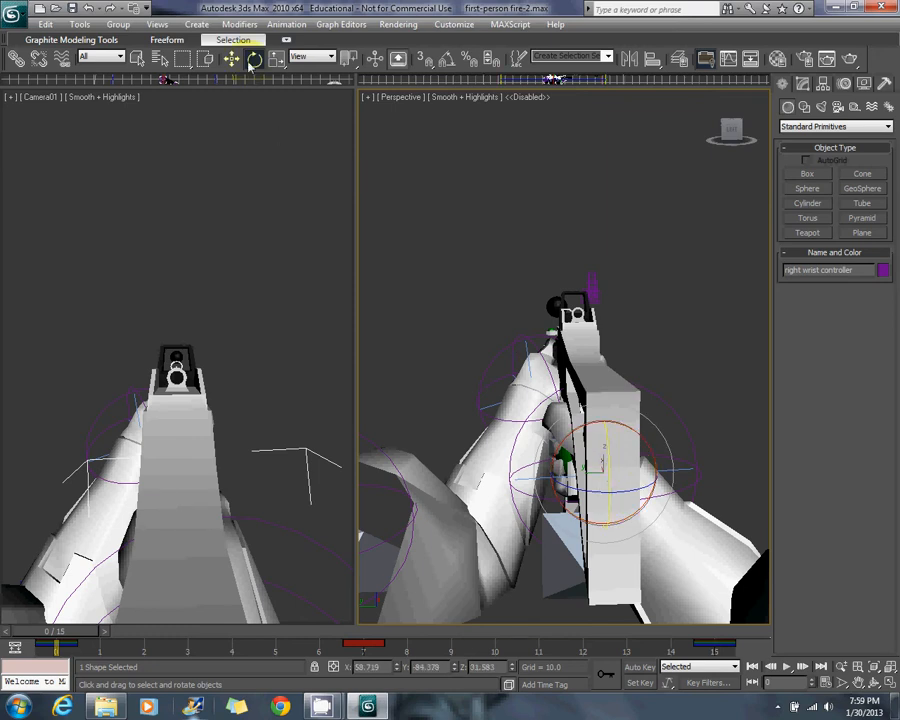
left_click(231, 59)
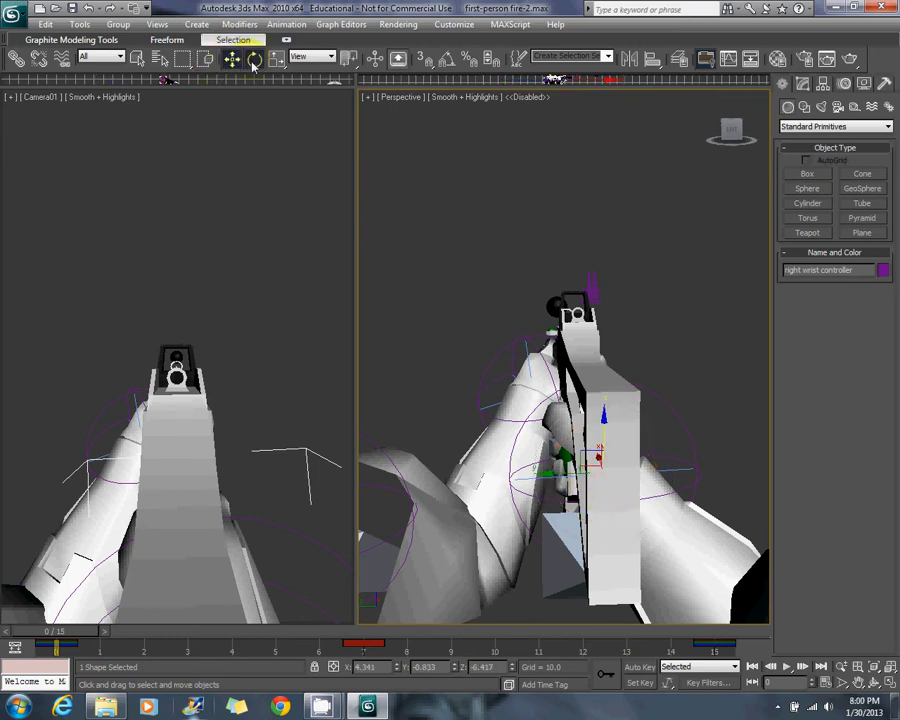
left_click(254, 59)
left_click_drag(616, 458, 607, 422)
Deselect the wrist controller and save the first-person fire-2 scene
left_click(231, 59)
left_click(497, 283)
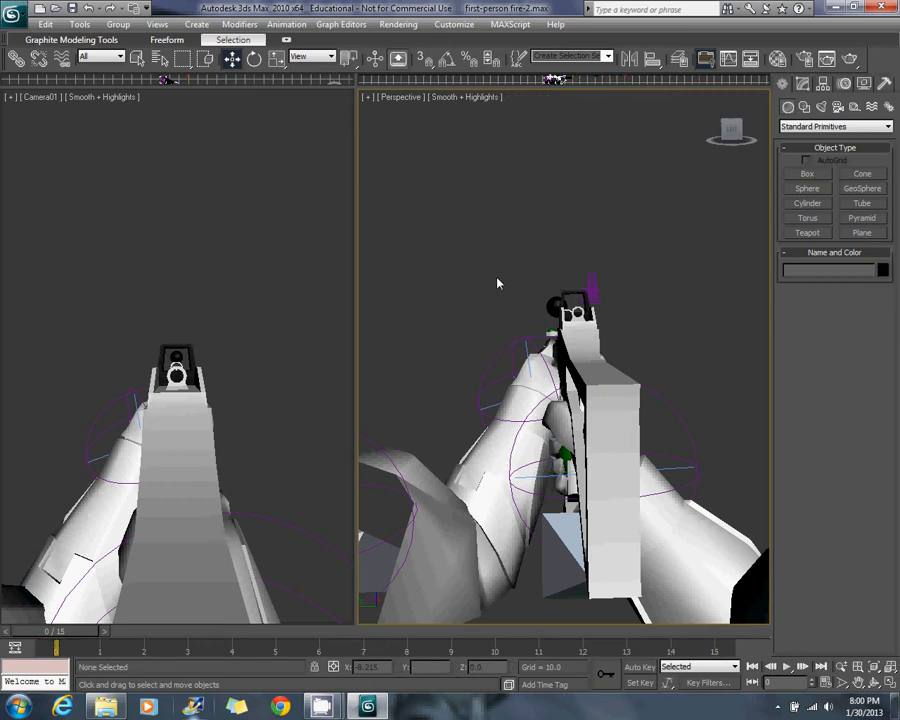
left_click(13, 15)
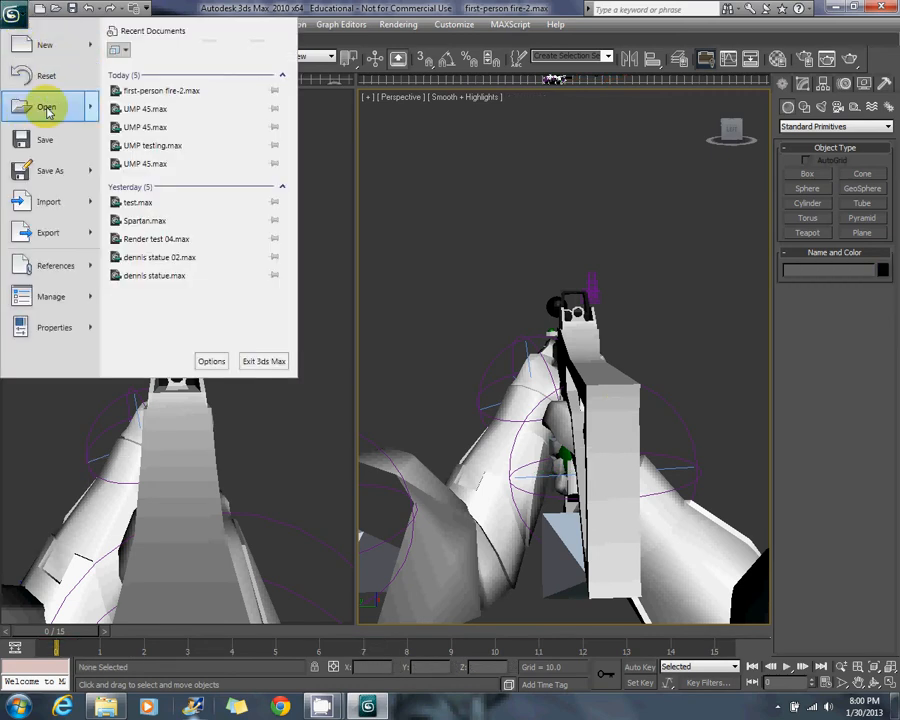
left_click(50, 136)
Run the animation exporter script and export the scene over first-person fire-2.JMA in the weapons\UMP_45\animations folder
left_click(510, 24)
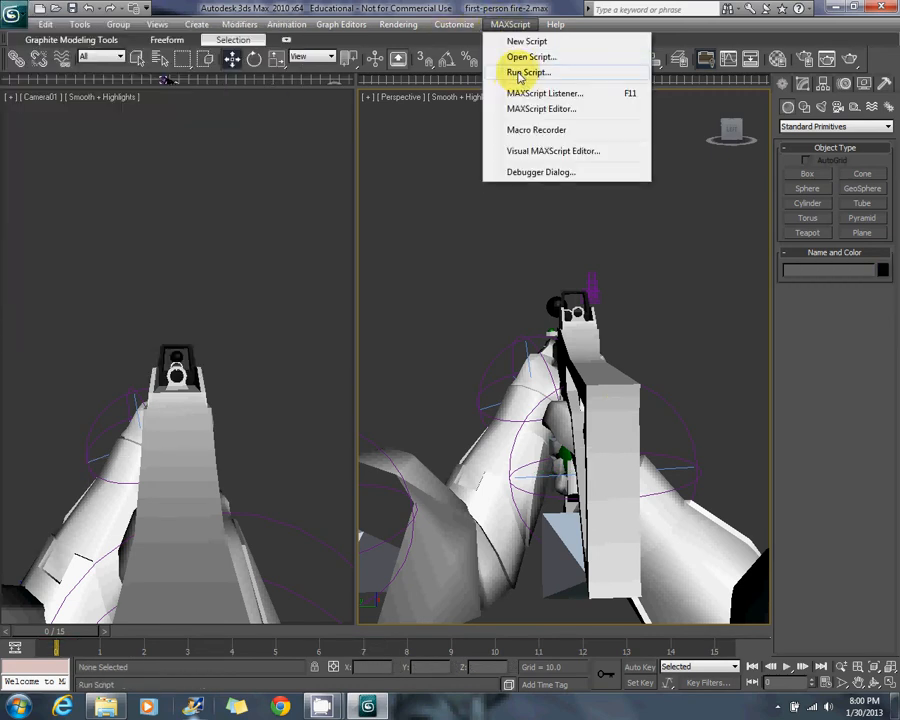
left_click(519, 74)
double_click(66, 148)
left_click(456, 376)
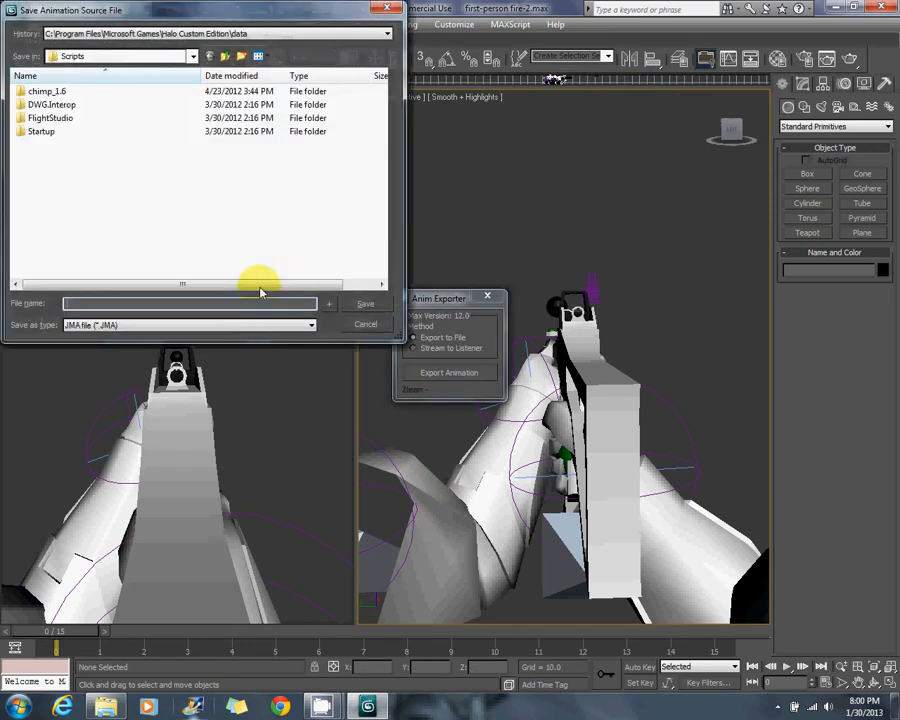
left_click(145, 33)
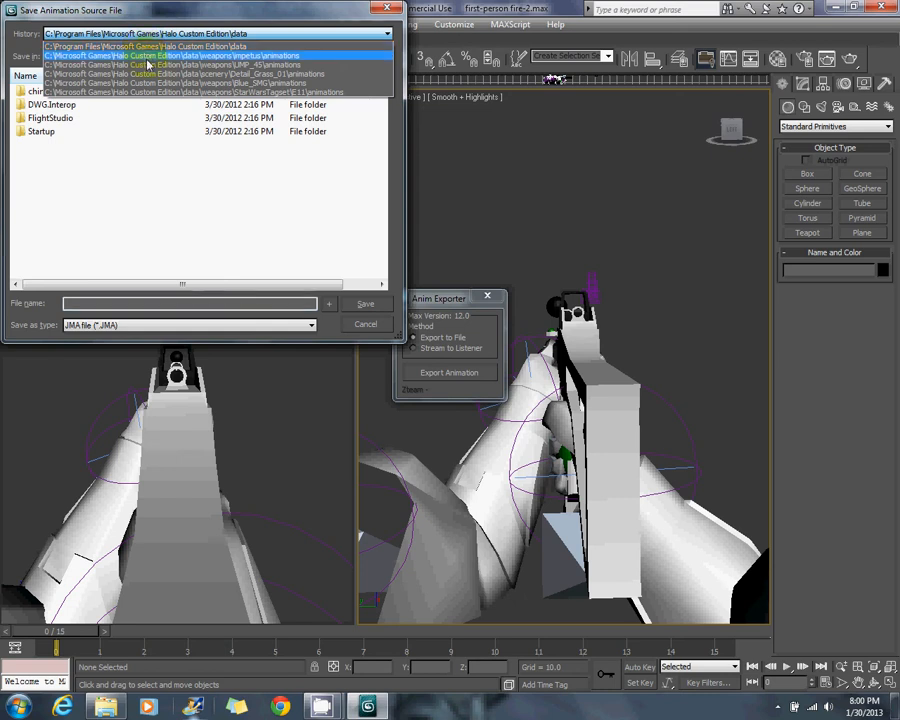
left_click(148, 64)
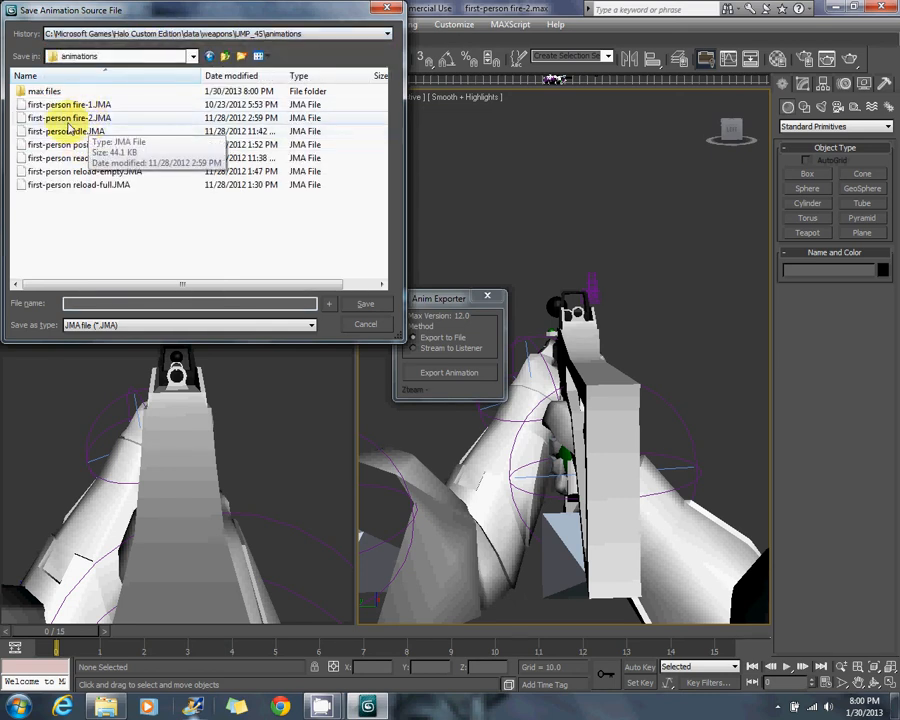
double_click(62, 118)
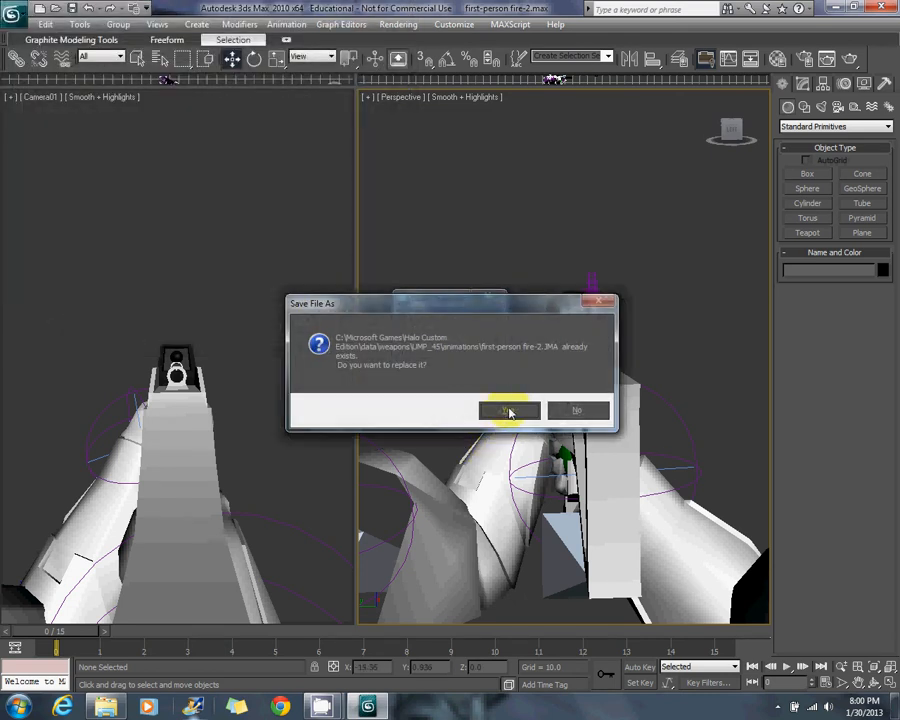
left_click(508, 407)
left_click(458, 400)
left_click(486, 297)
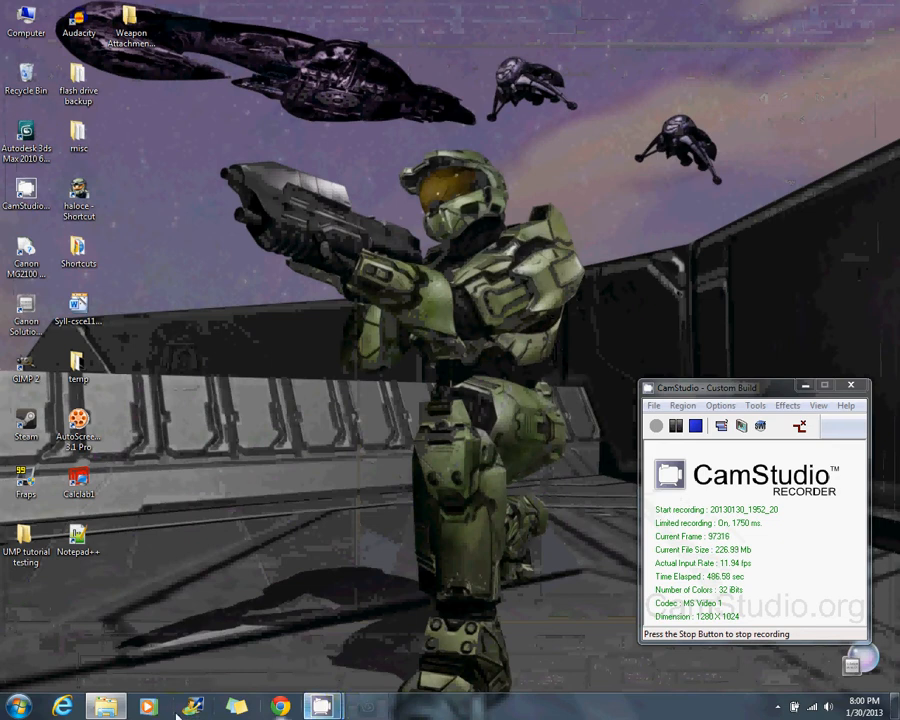
Open the command prompt from the Halo Custom Edition folder and run tool bitmaps weapons\ump_45\bitmaps
left_click(105, 707)
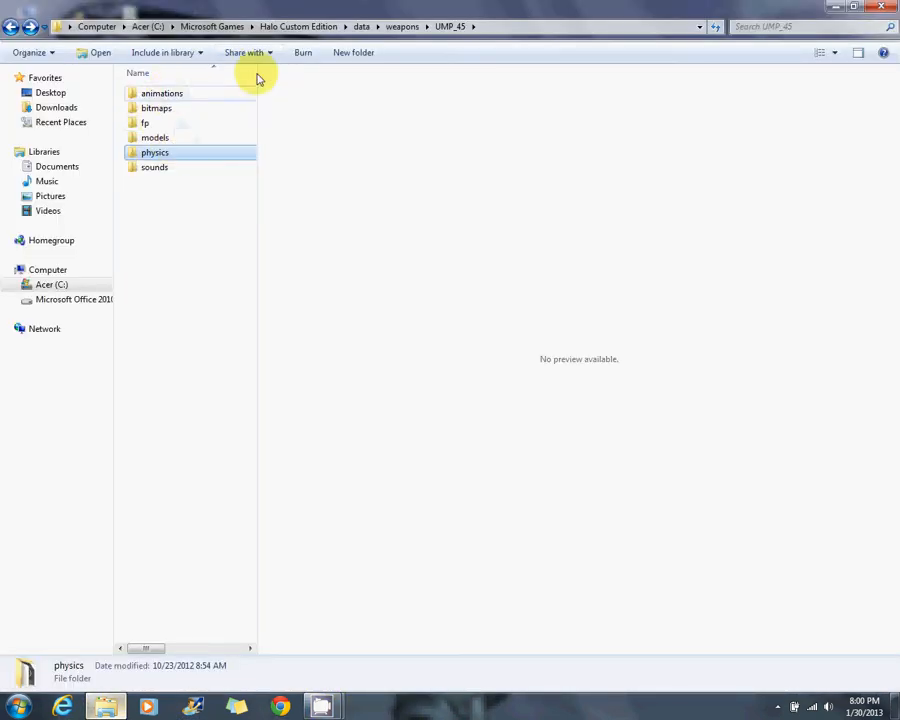
left_click(297, 26)
scroll(160, 350, "down", 5)
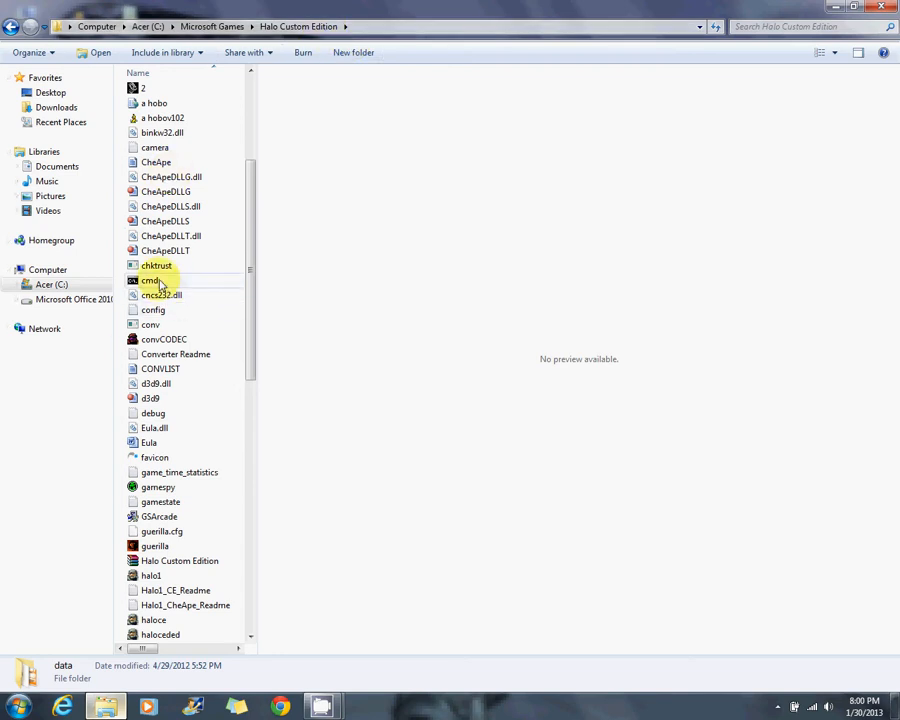
double_click(158, 281)
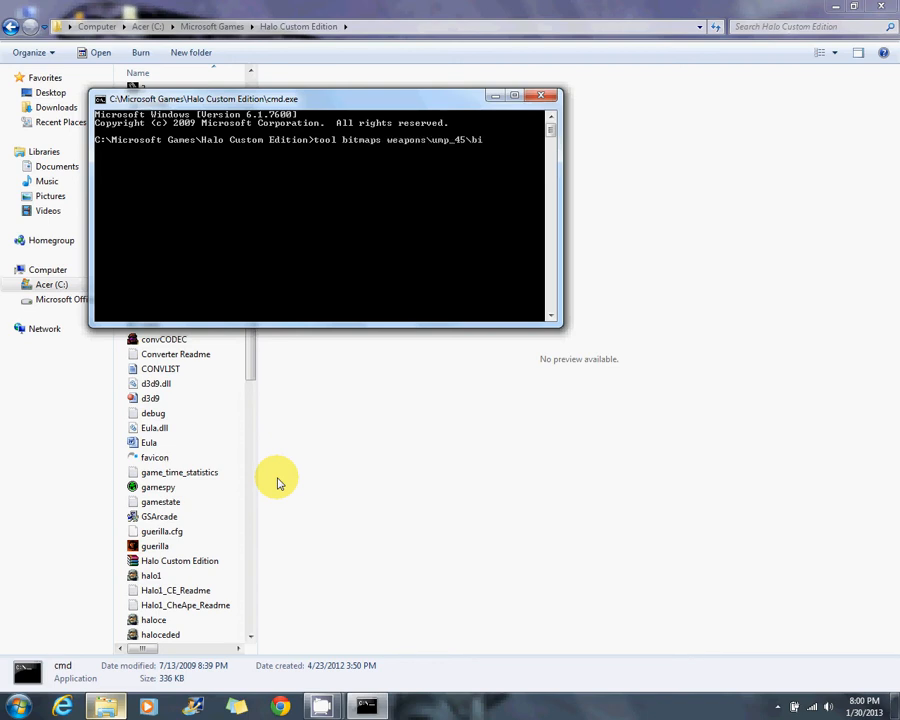
key("Return")
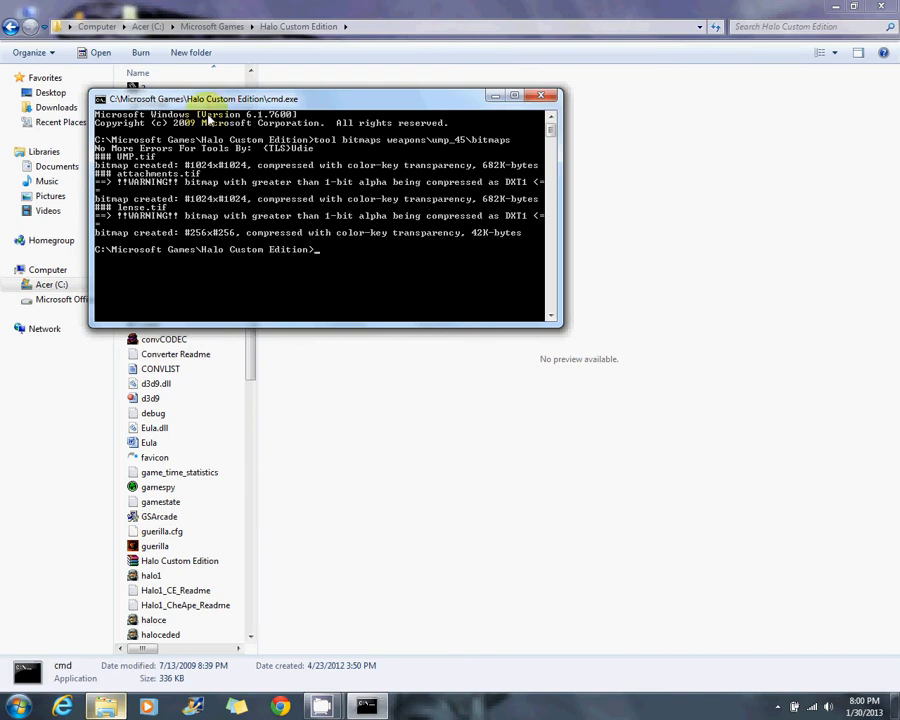
Move the command prompt window aside and launch kornman00v102 from the Halo Custom Edition folder
left_click_drag(230, 99, 500, 157)
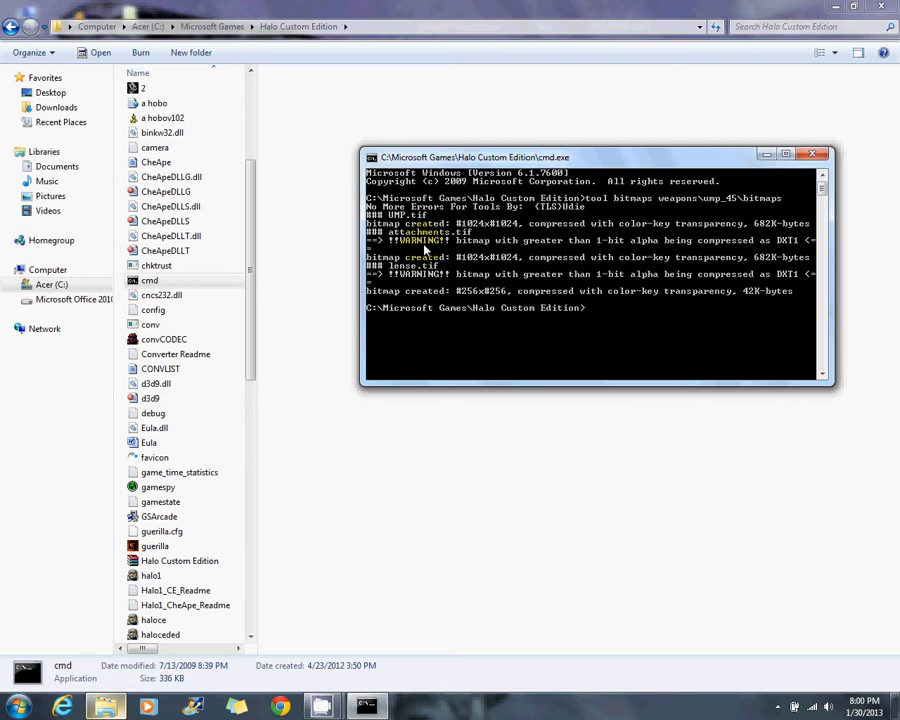
left_click_drag(251, 183, 236, 314)
left_click(172, 467)
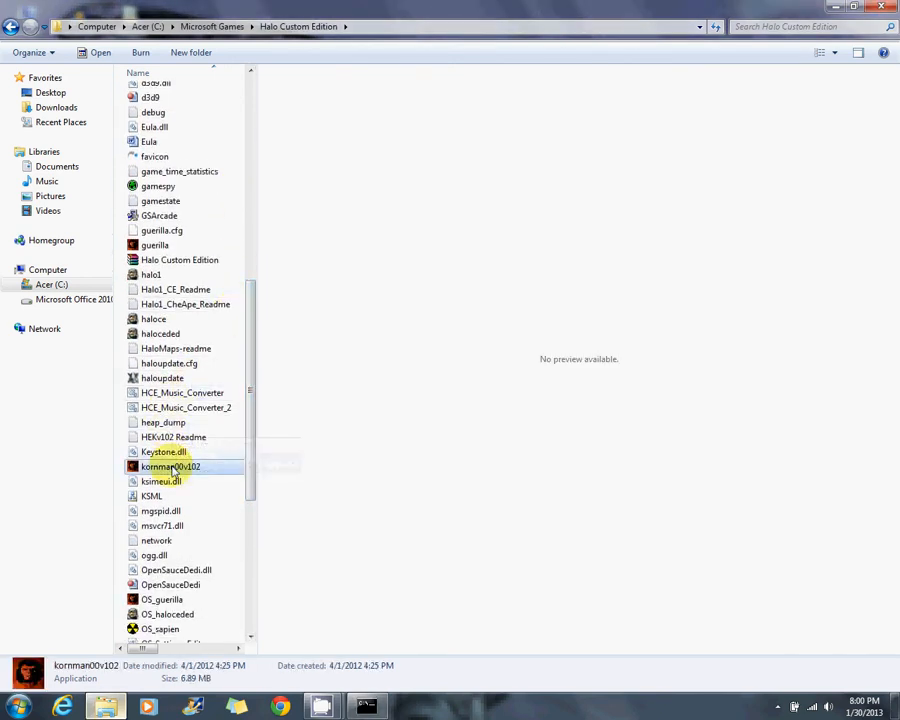
left_click(102, 53)
Open the lense.bitmap tag from the weapons\ump_45\bitmaps folder
left_click(11, 22)
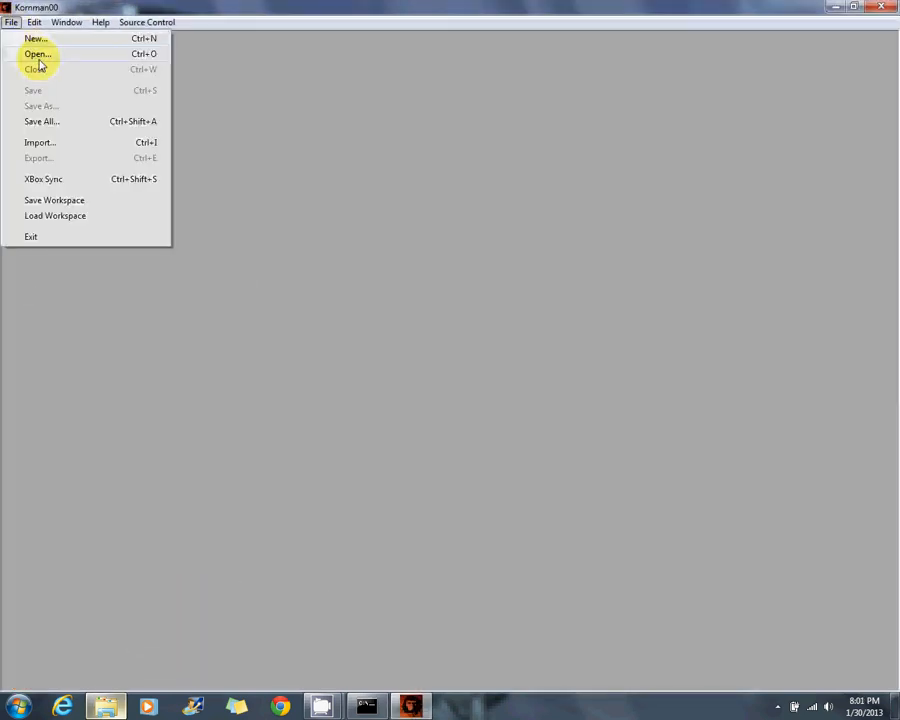
left_click(38, 54)
scroll(390, 378, "down", 1)
scroll(390, 385, "down", 2)
double_click(388, 372)
scroll(390, 380, "down", 3)
scroll(390, 380, "down", 2)
scroll(365, 368, "down", 1)
left_click(372, 349)
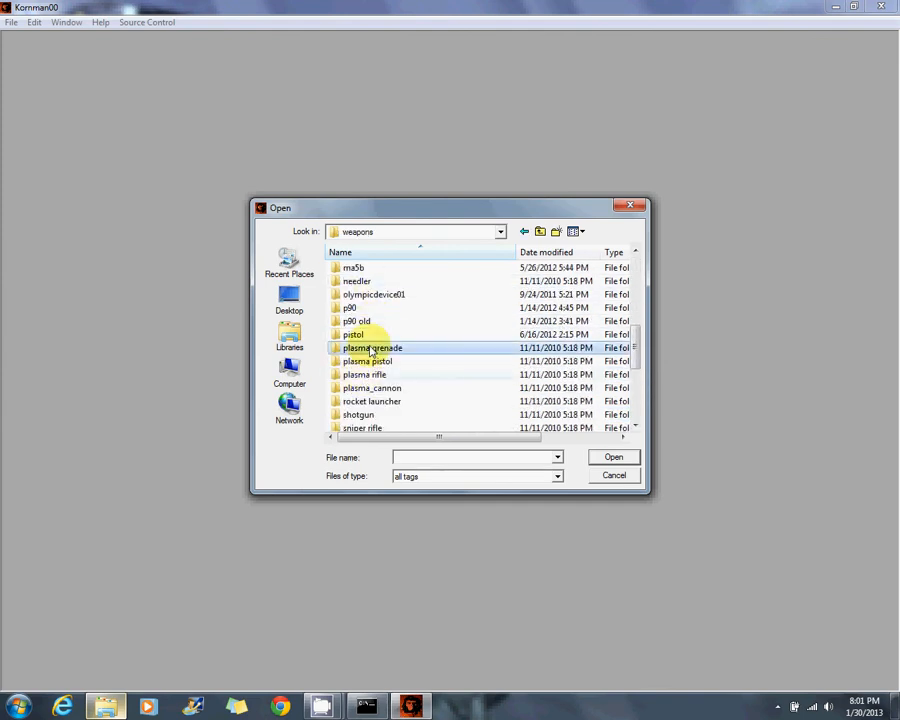
scroll(370, 350, "down", 5)
double_click(366, 345)
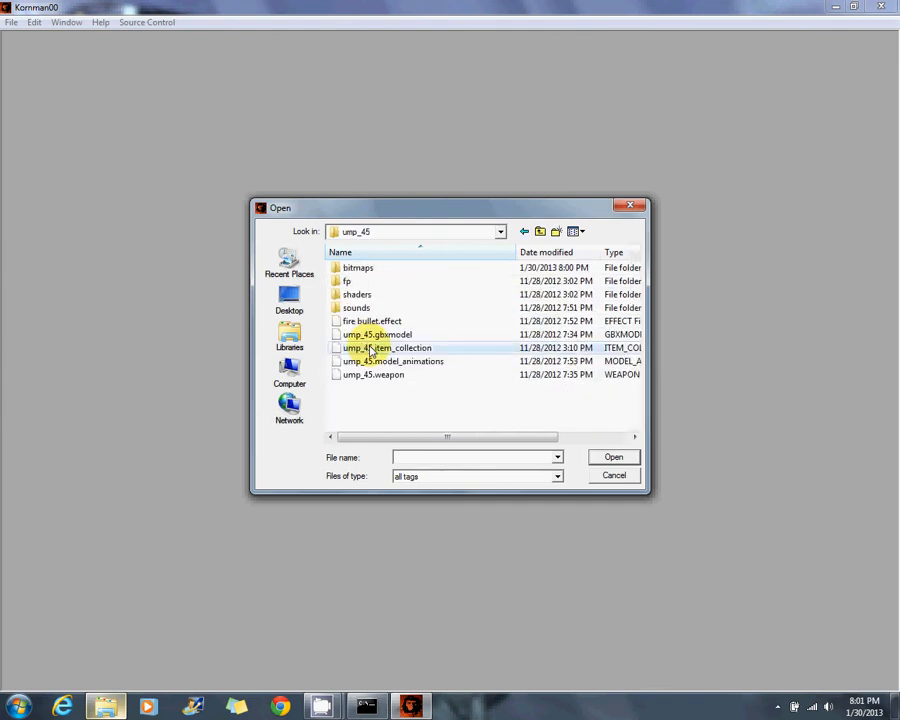
double_click(357, 270)
double_click(368, 282)
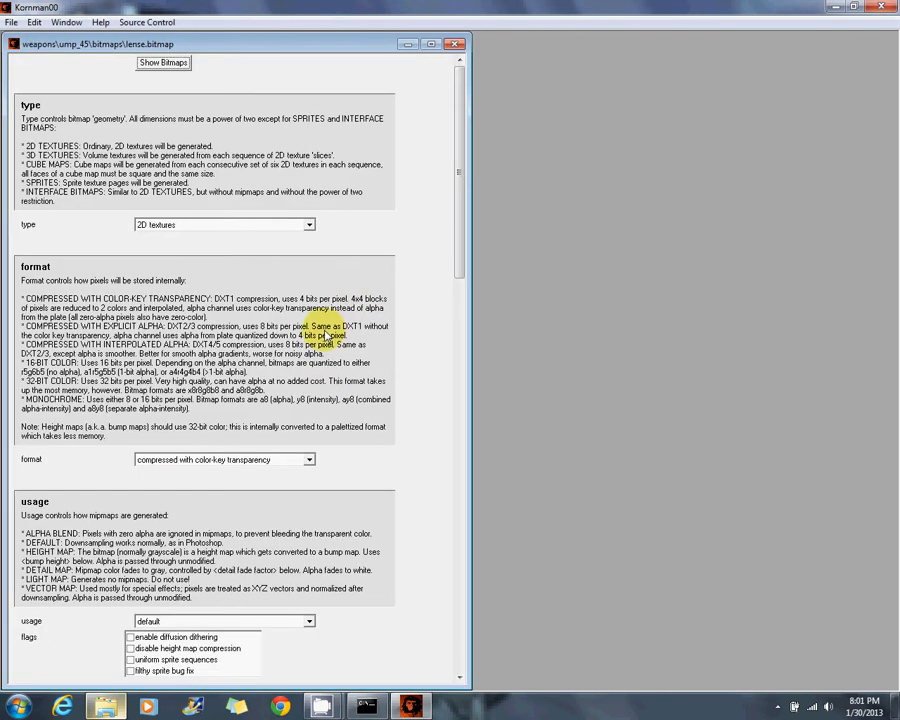
Set the lense bitmap's format to compressed with explicit alpha, then close the tag and save the change
left_click(222, 459)
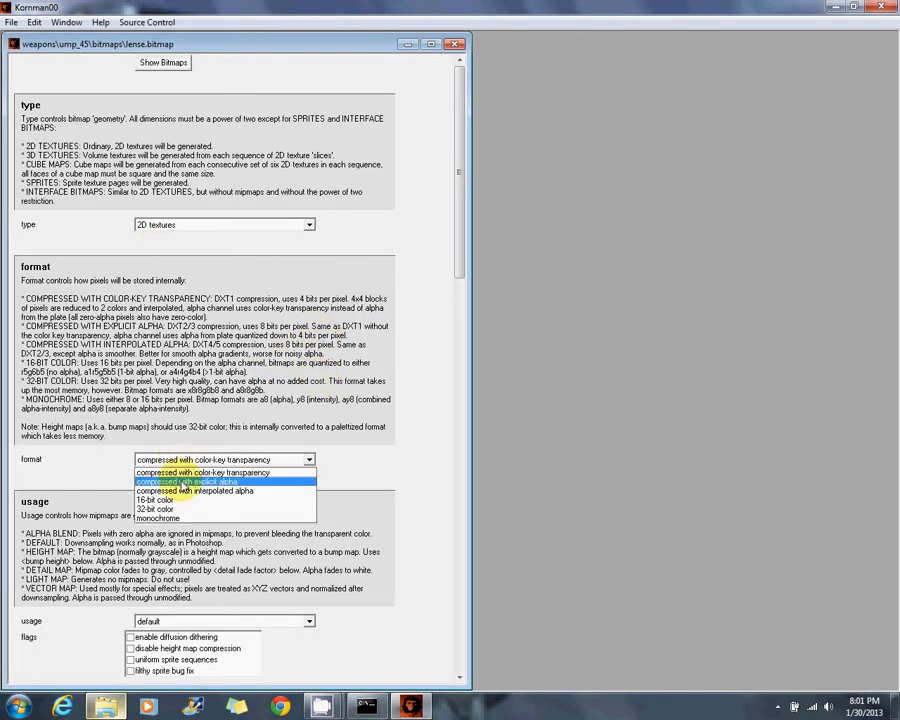
left_click(225, 476)
left_click(454, 44)
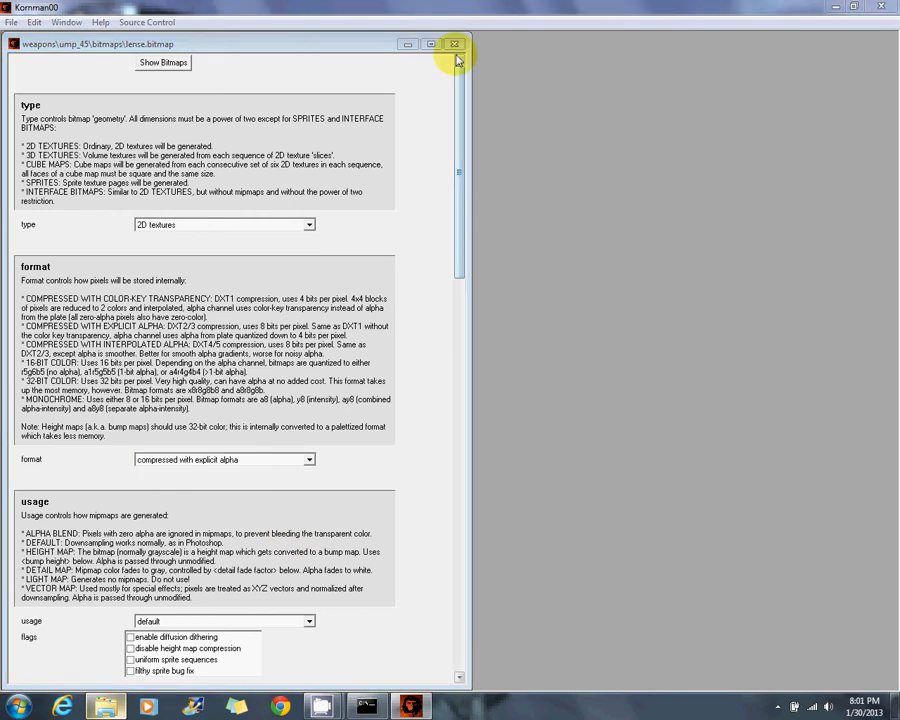
left_click(418, 385)
Save attachments.bitmap with the format compressed with explicit alpha, and rerun tool bitmaps weapons\ump_45\bitmaps in the command prompt
left_click(11, 22)
left_click(35, 55)
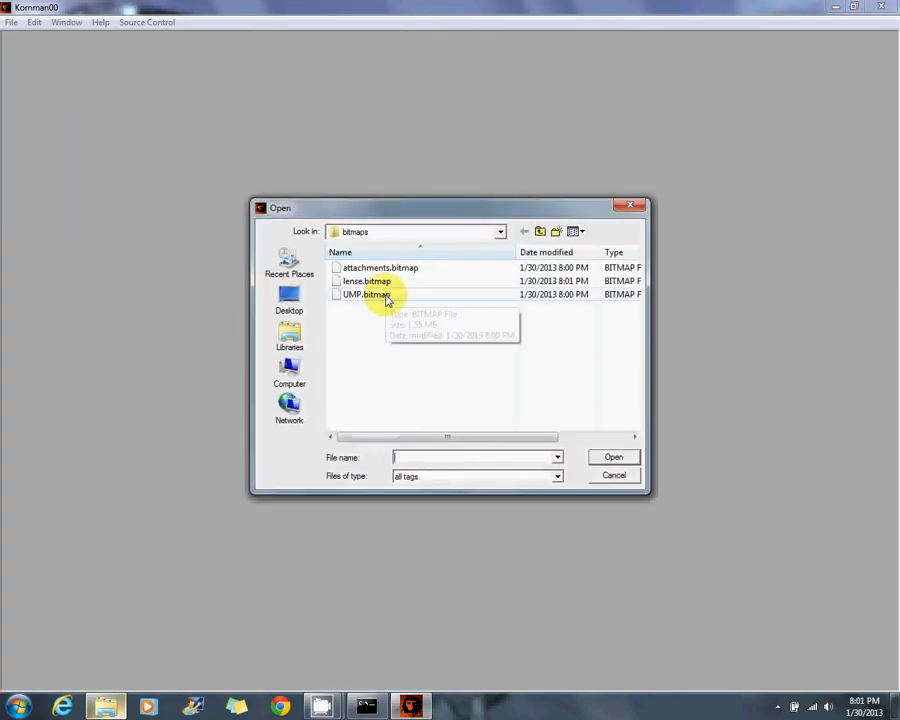
double_click(380, 268)
left_click(230, 478)
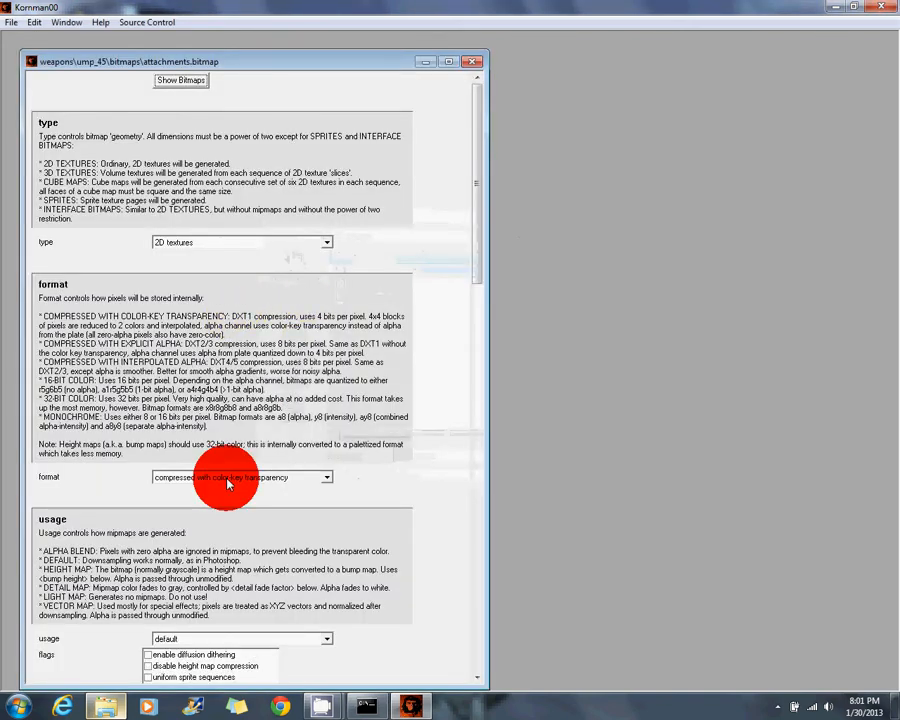
left_click(229, 500)
left_click(473, 62)
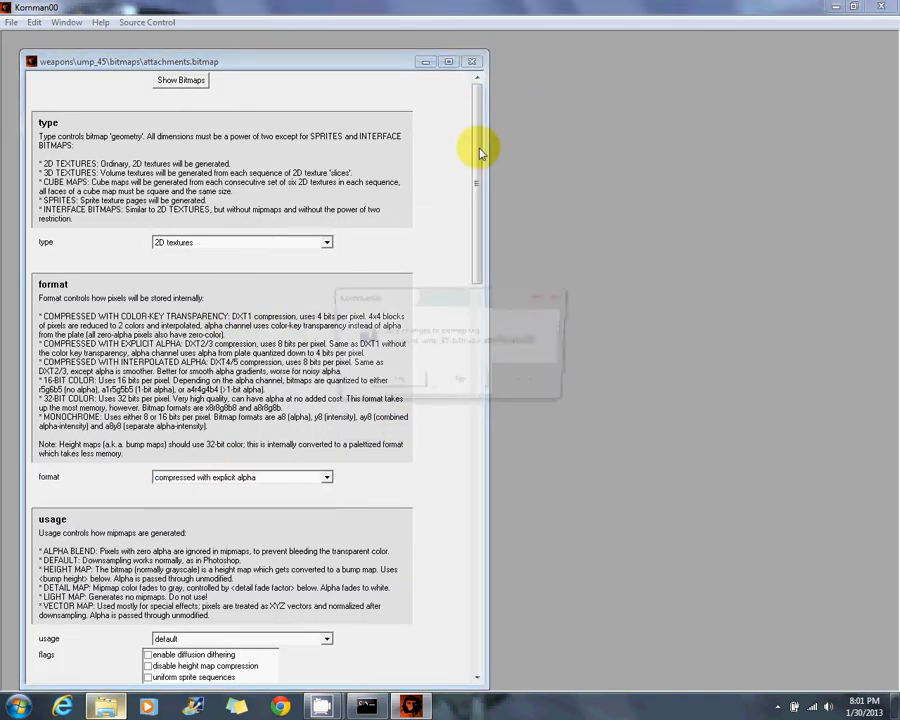
left_click(394, 381)
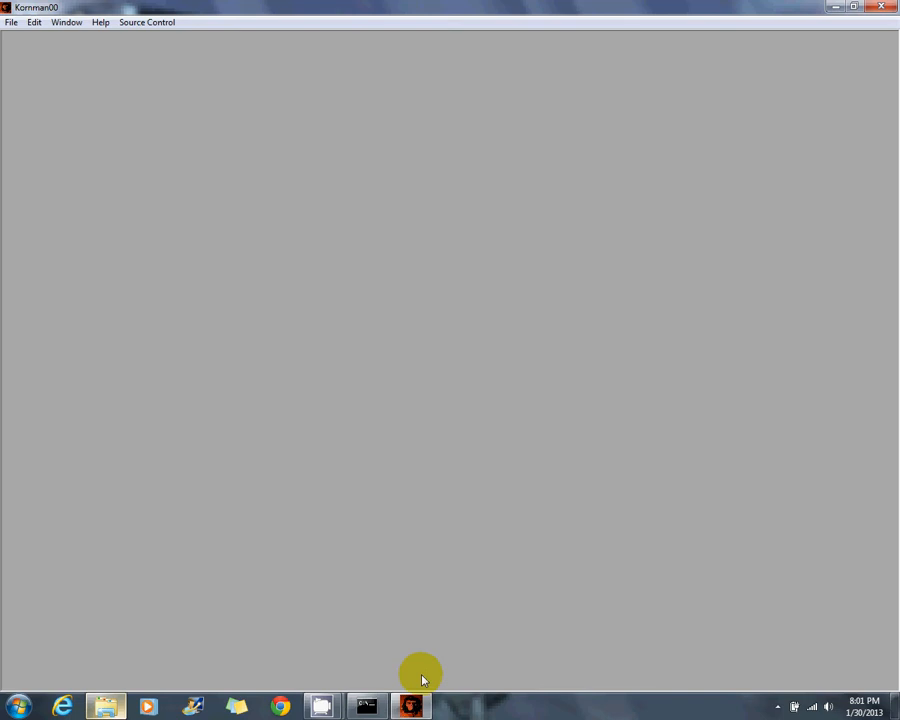
left_click(369, 705)
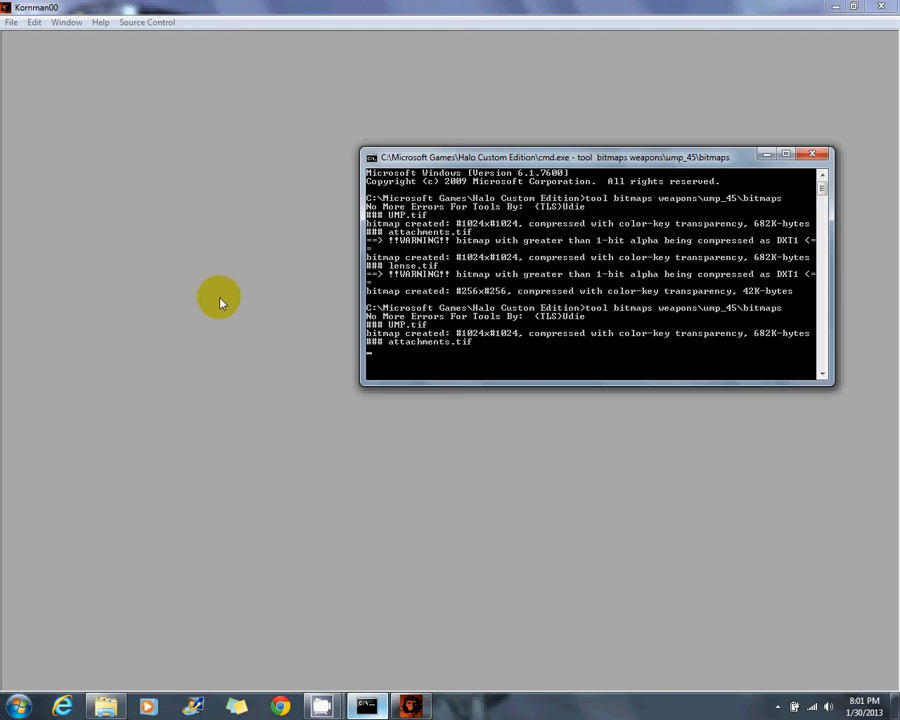
Create a new shader_model tag with simple parameterization enabled and the material type metal (thin)
left_click(11, 22)
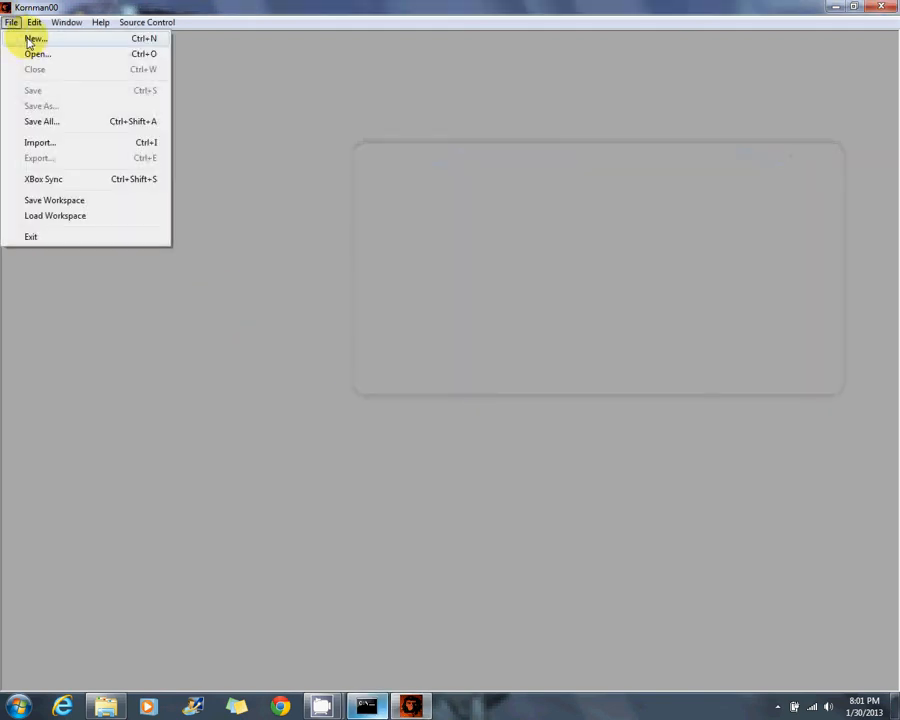
left_click(33, 38)
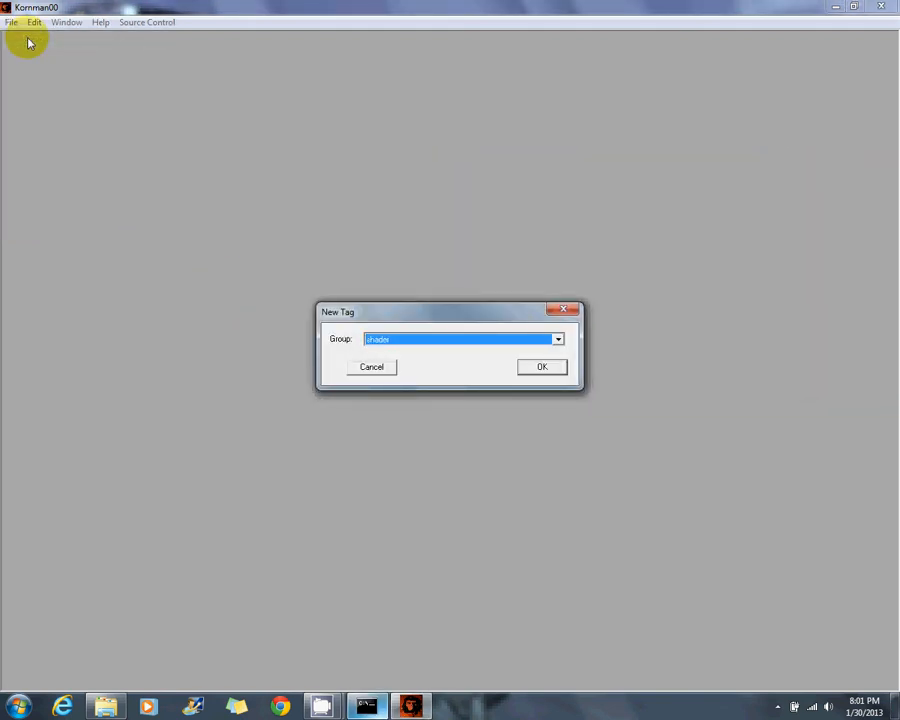
key("Return")
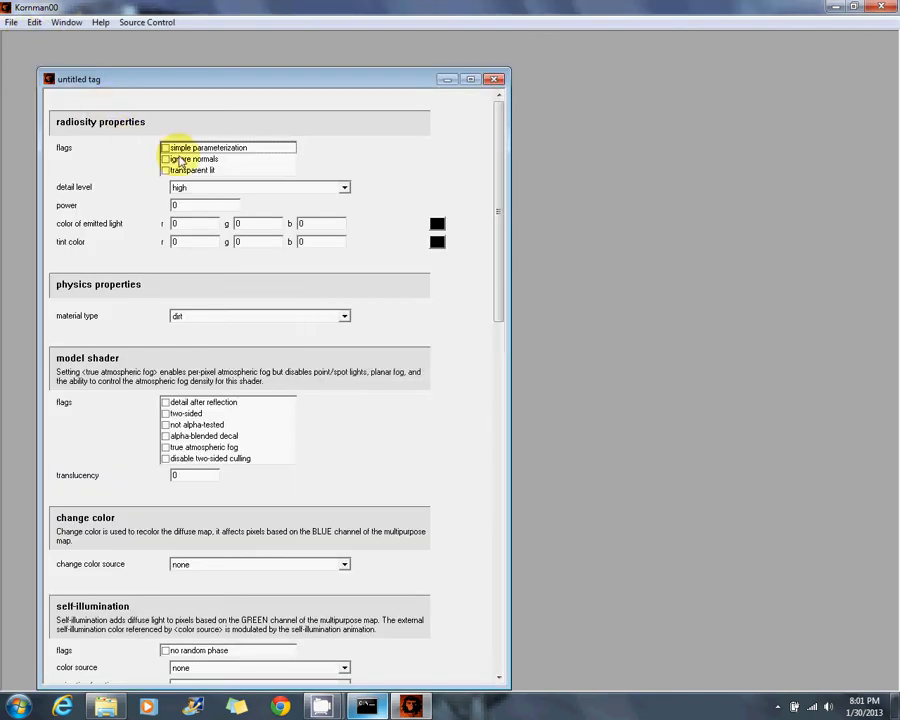
left_click(225, 322)
left_click(229, 379)
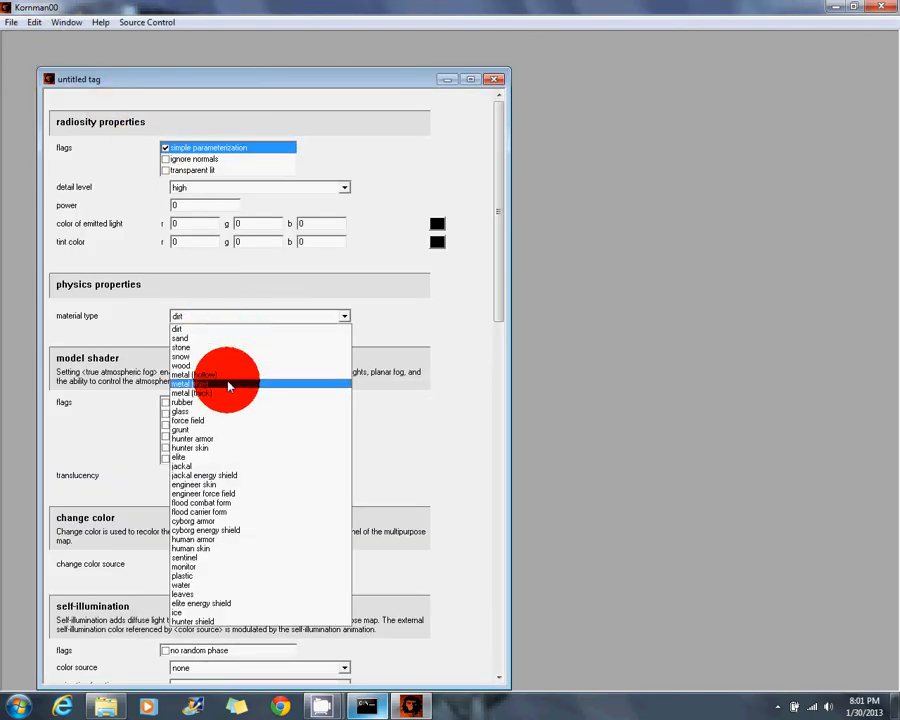
Set the shader's base map to weapons\ump_45\bitmaps\attachments
left_click_drag(497, 281, 500, 456)
left_click(230, 484)
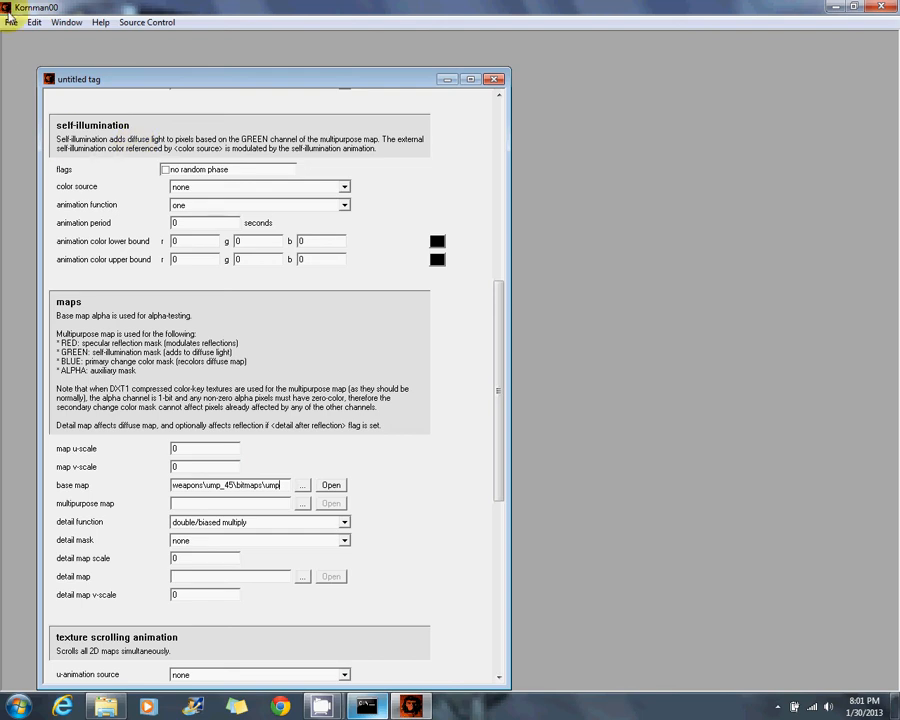
left_click(11, 22)
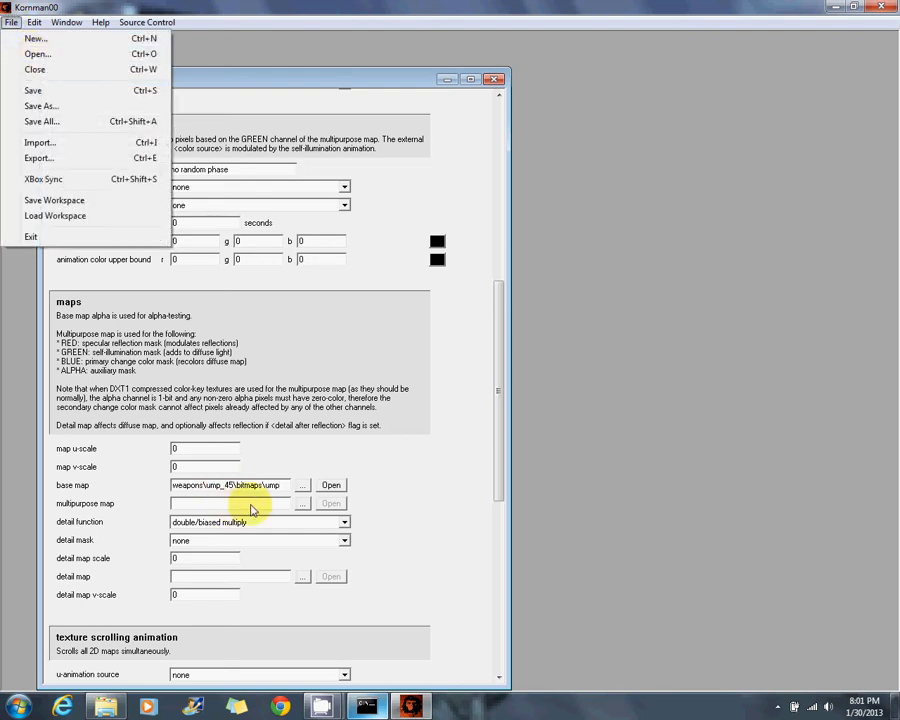
left_click(285, 487)
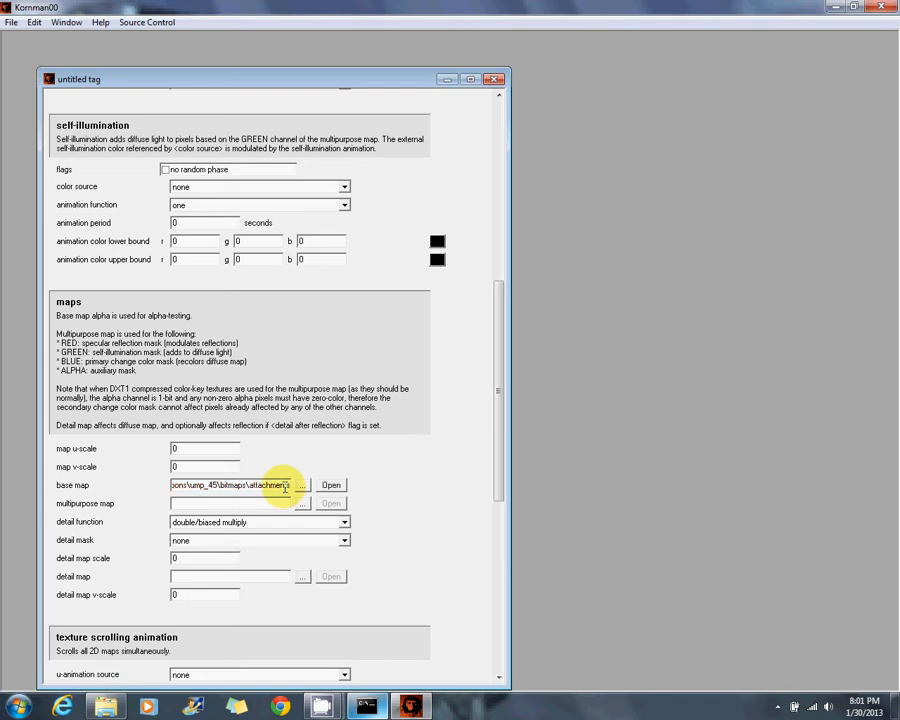
Save the shader tag as attachments in the weapons\ump_45\shaders folder
left_click(13, 23)
left_click(42, 106)
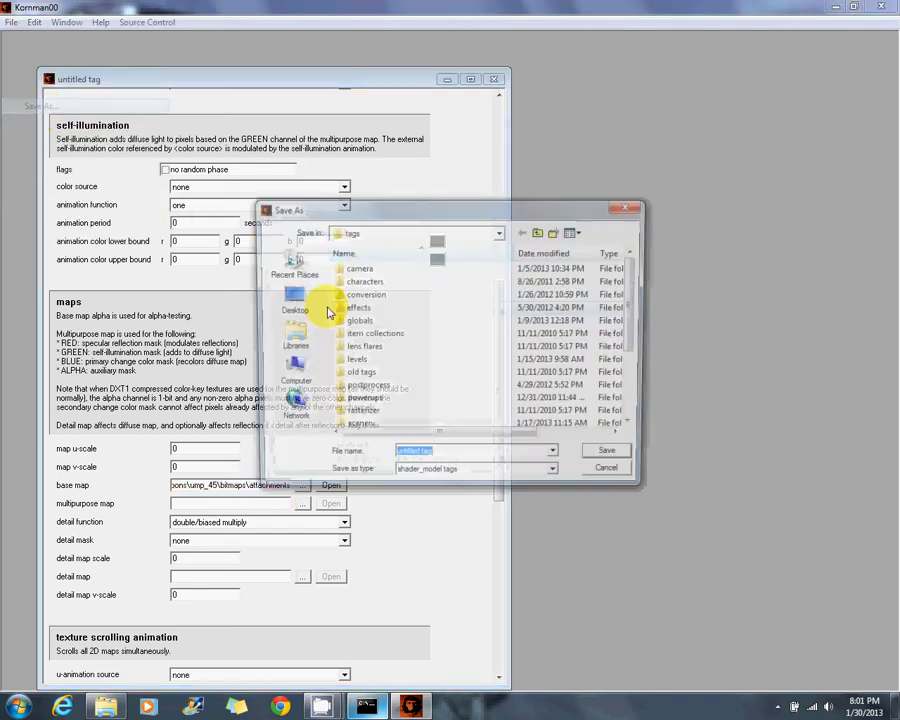
scroll(357, 372, "down", 3)
scroll(367, 416, "up", 1)
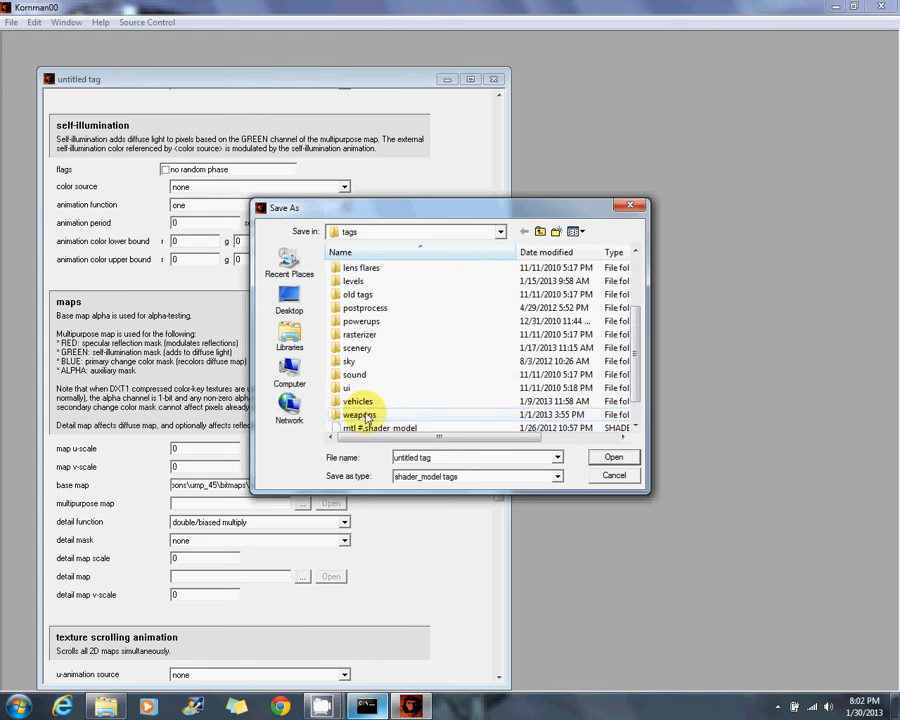
double_click(360, 415)
key("u")
key("Return")
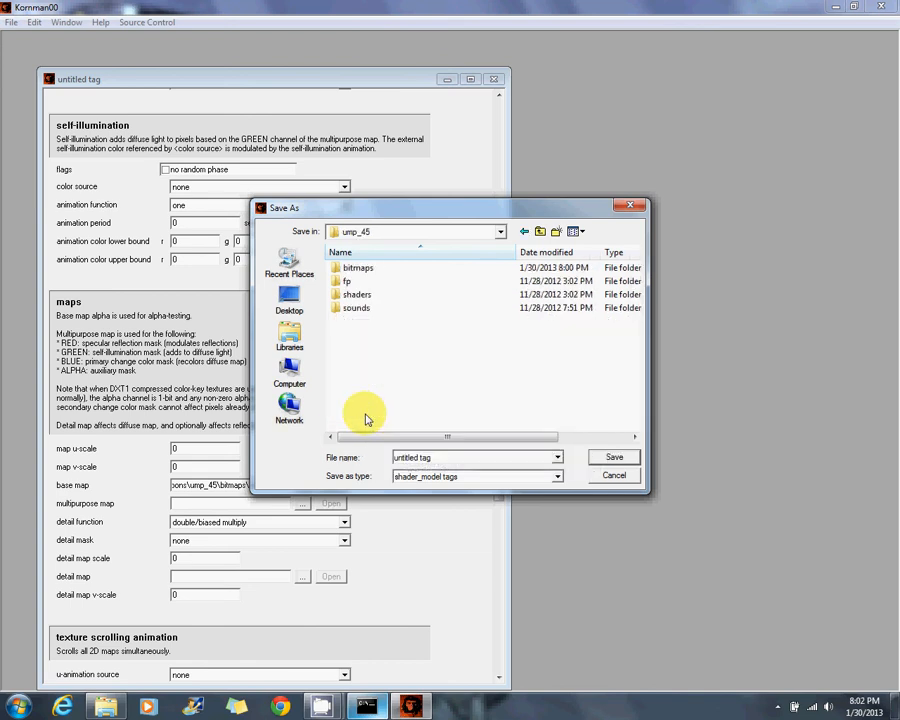
double_click(357, 295)
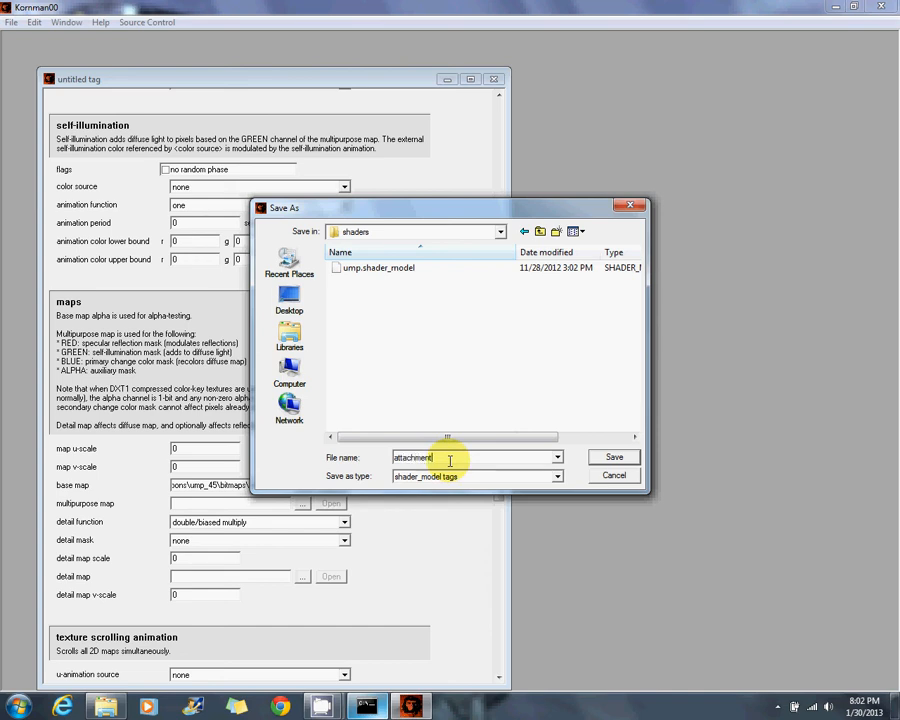
key("Return")
Change the shader's base map to weapons\ump_45\bitmaps\lense and its material type to glass
left_click(247, 486)
left_click_drag(247, 486, 352, 512)
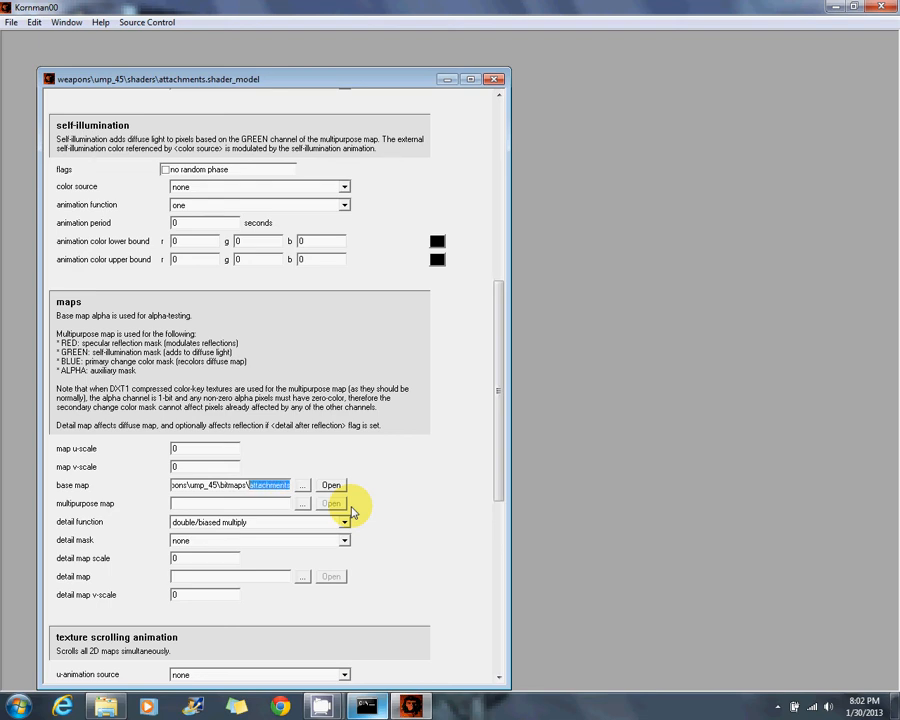
left_click_drag(502, 438, 509, 228)
left_click(220, 316)
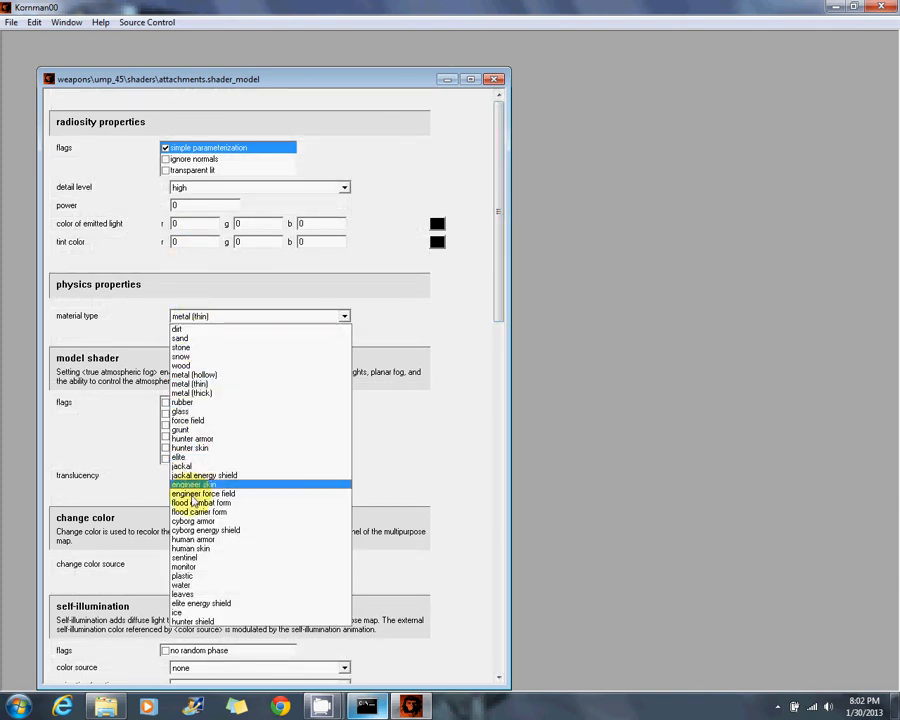
left_click(215, 411)
Save the modified shader as a separate tag named lense in the ump_45 shaders folder, and close Kornman00
left_click_drag(503, 305, 510, 513)
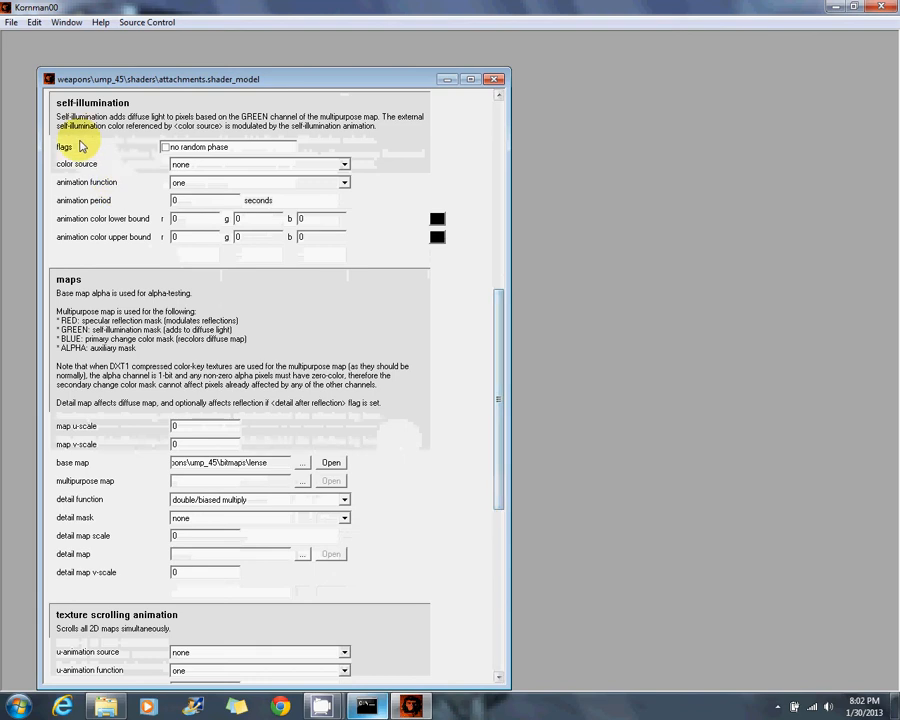
left_click(11, 22)
left_click(44, 101)
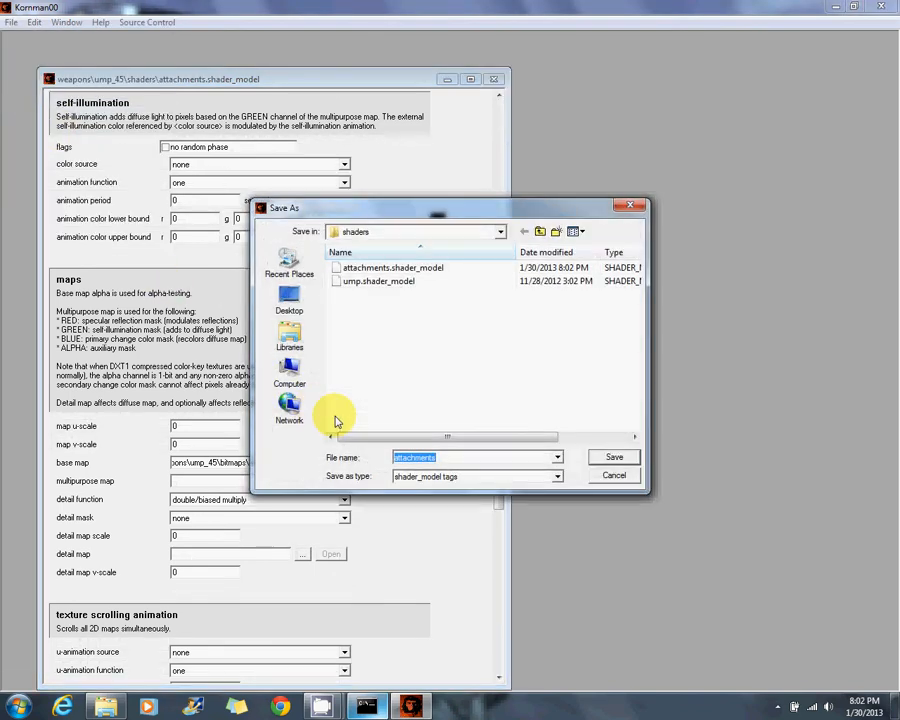
key("Return")
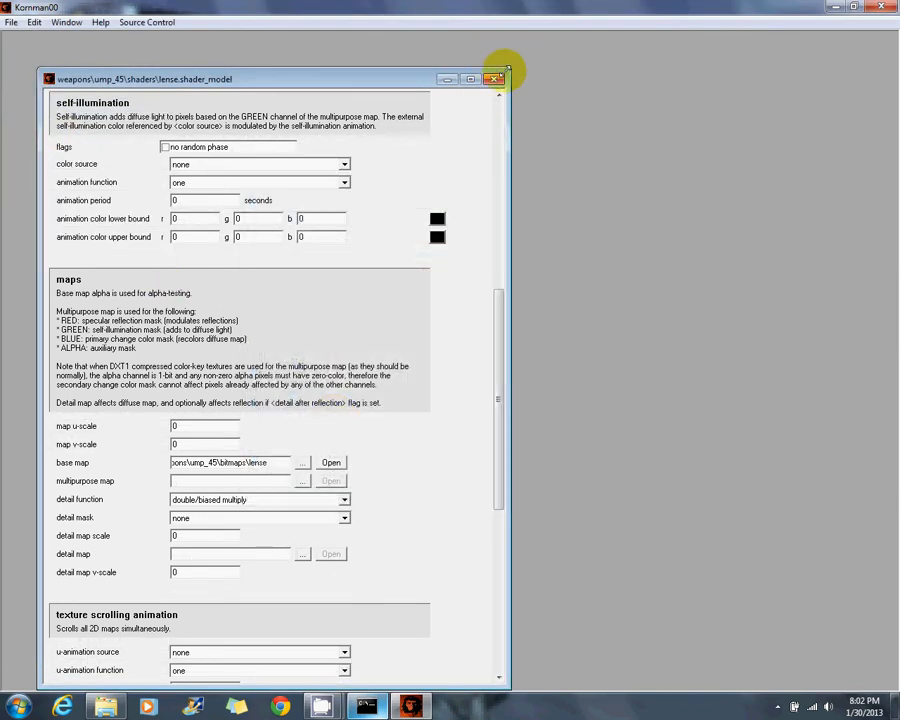
left_click(505, 72)
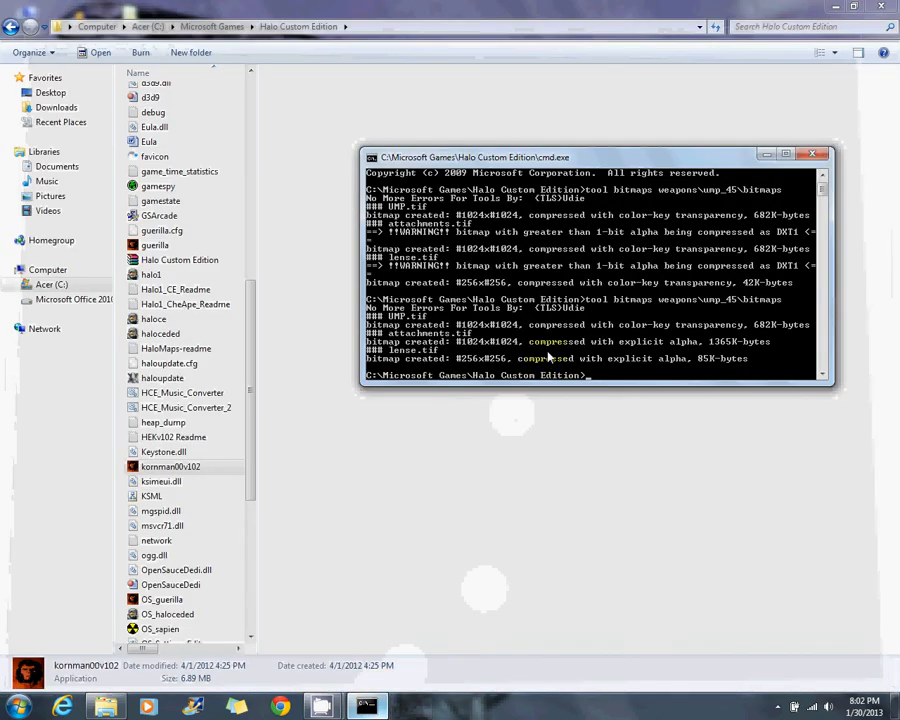
Compile the UMP 45 third-person model with tool model weapons\ump_45 in the command prompt
type("t")
type("oo")
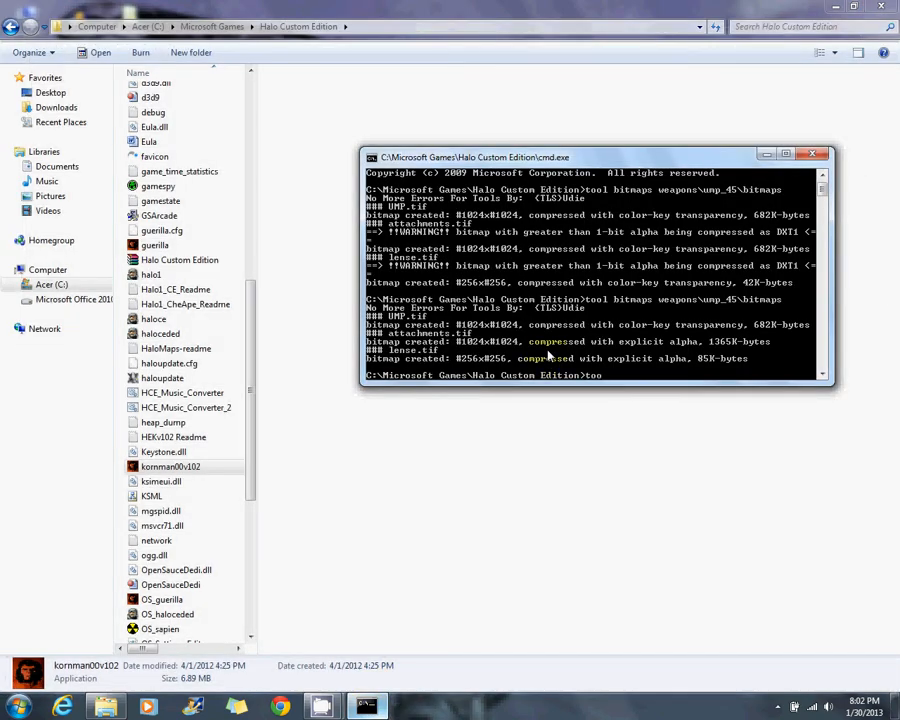
type("l model weapons\\ump_45")
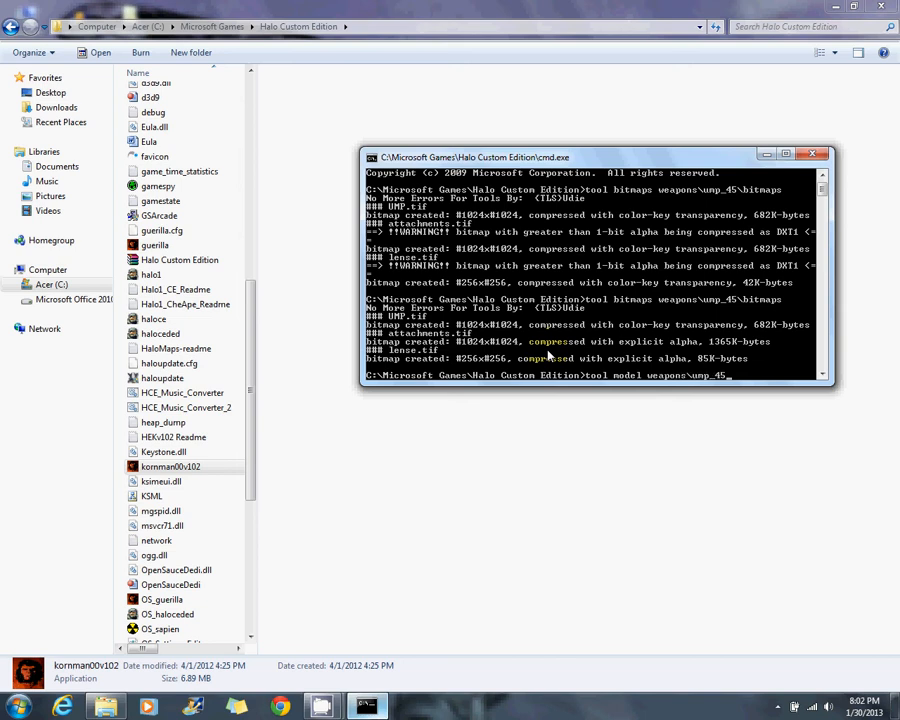
type("\\")
key("BackSpace")
key("Return")
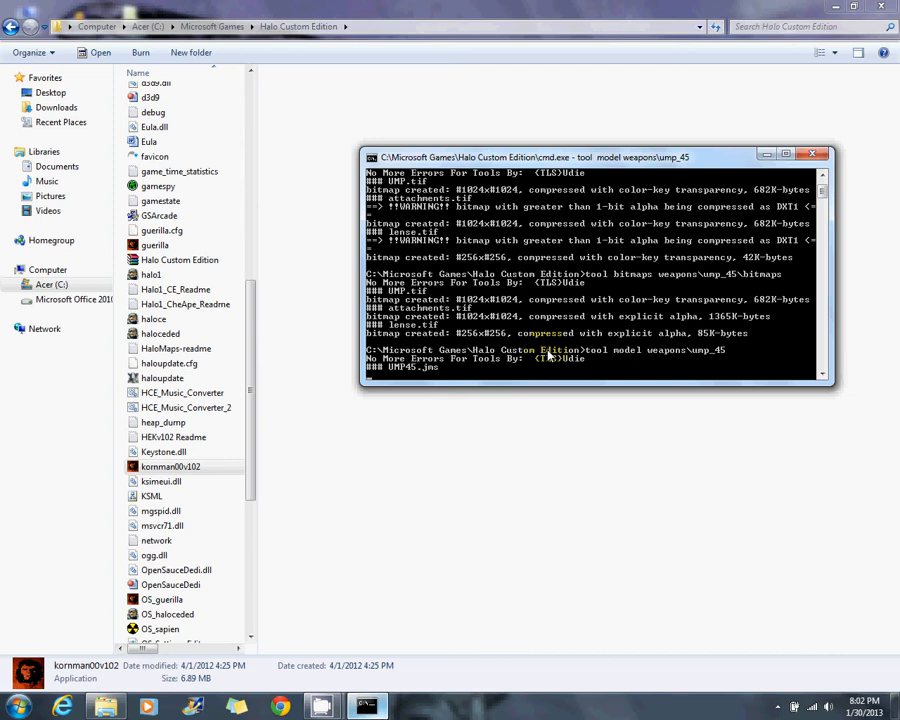
Compile the first-person model with tool model weapons\ump_45\fp
key("Up")
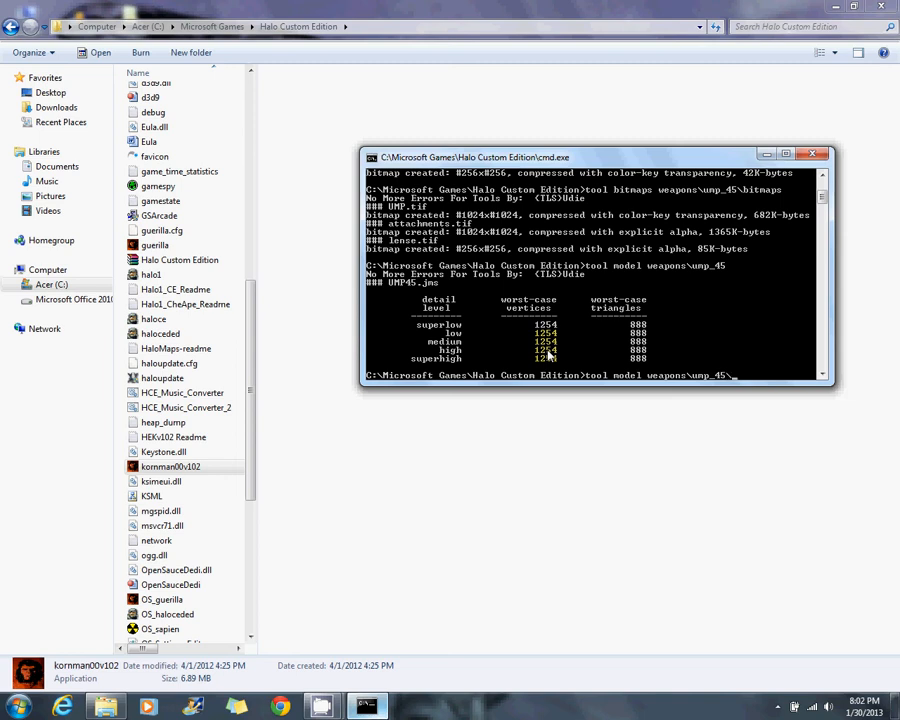
type("p")
key("Return")
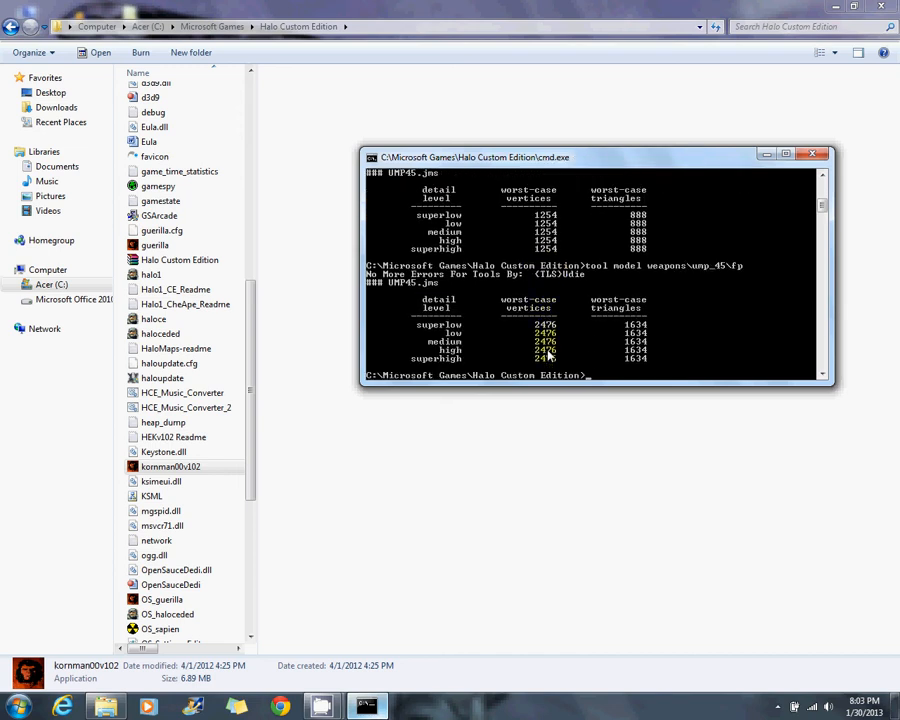
Load suppressed-fire-1.mp3 from the UMP_45 sounds folder into the Halo Custom Edition Sound Tag Creator and set the output filename to suppressed-fire-1
left_click_drag(246, 303, 227, 161)
left_click(135, 194)
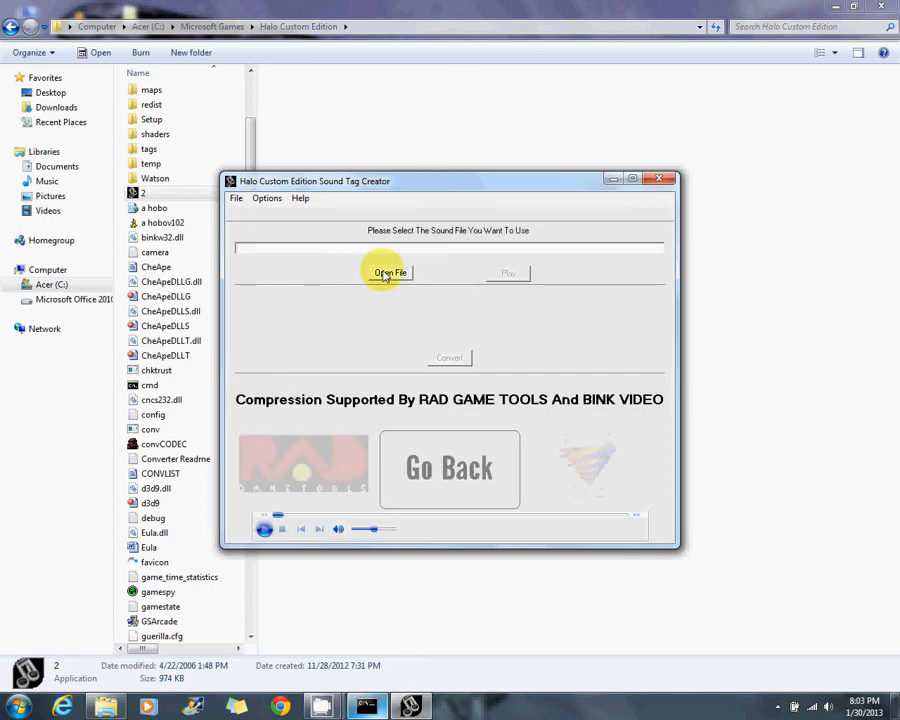
left_click(388, 273)
left_click(350, 326)
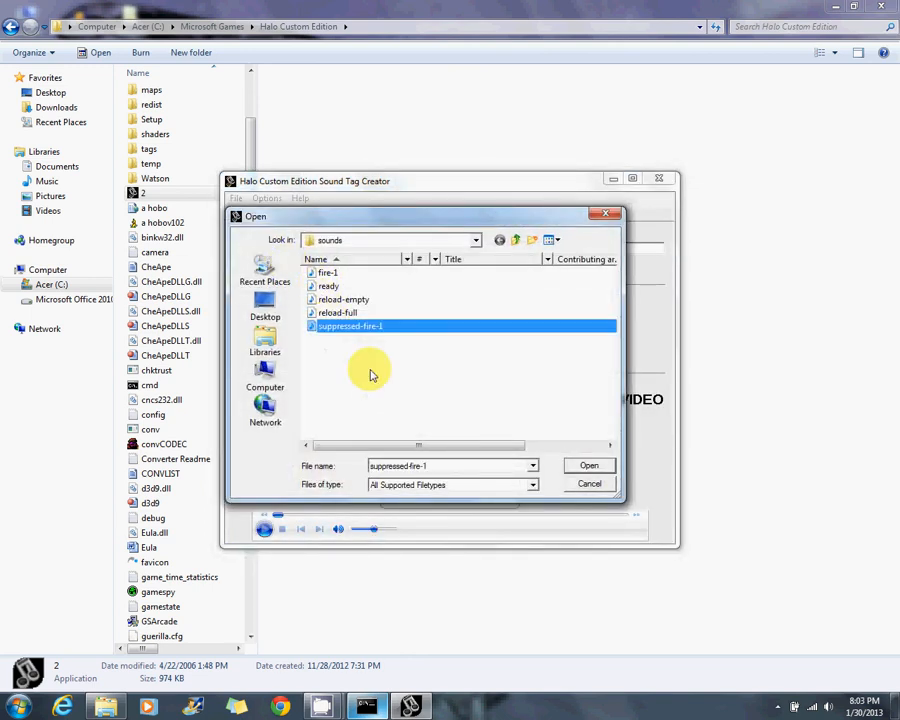
left_click_drag(434, 467, 307, 482)
key("ctrl+c")
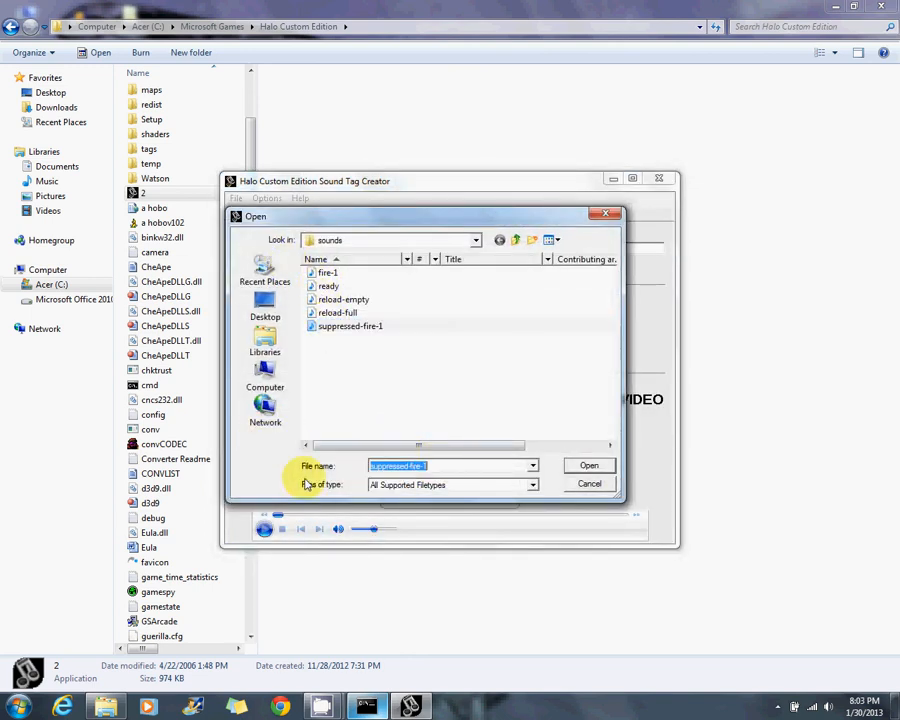
left_click(591, 467)
left_click(424, 340)
key("ctrl+v")
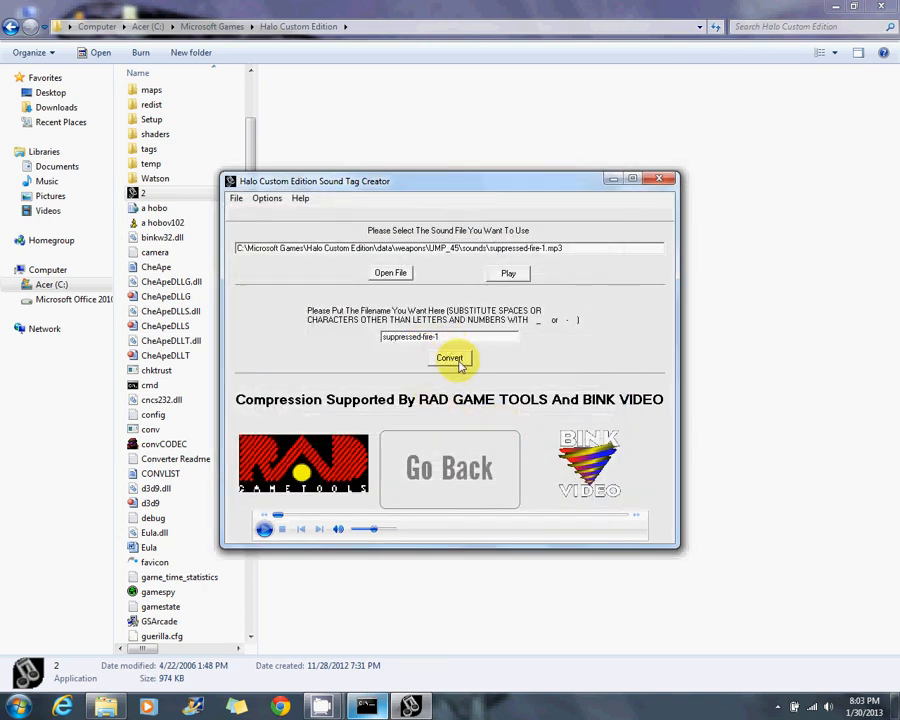
Convert the sound to OGG Vorbis and close the Sound Tag Creator
left_click(463, 366)
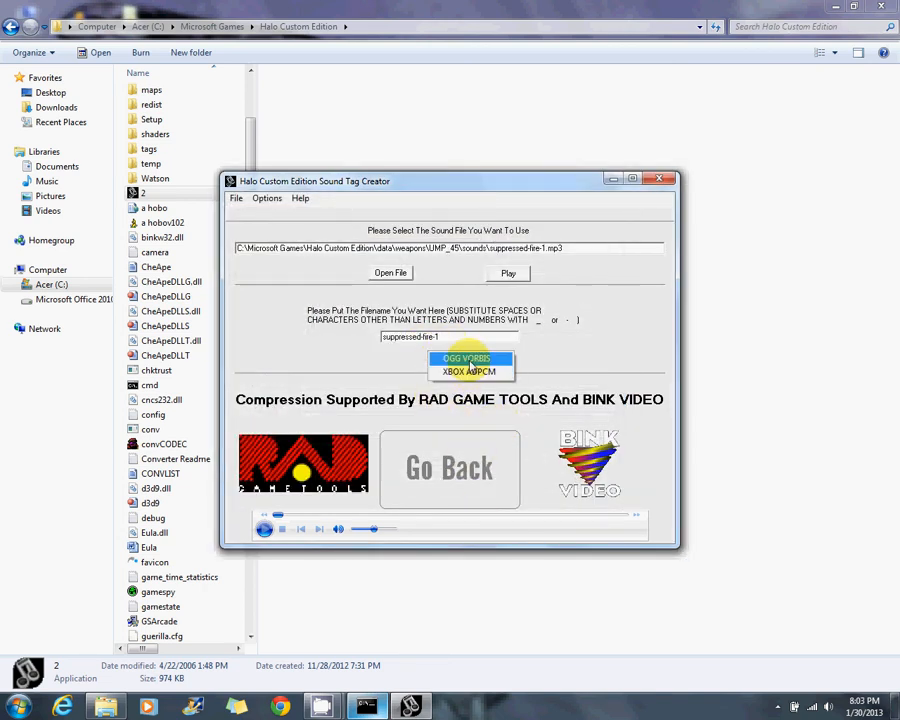
left_click(463, 363)
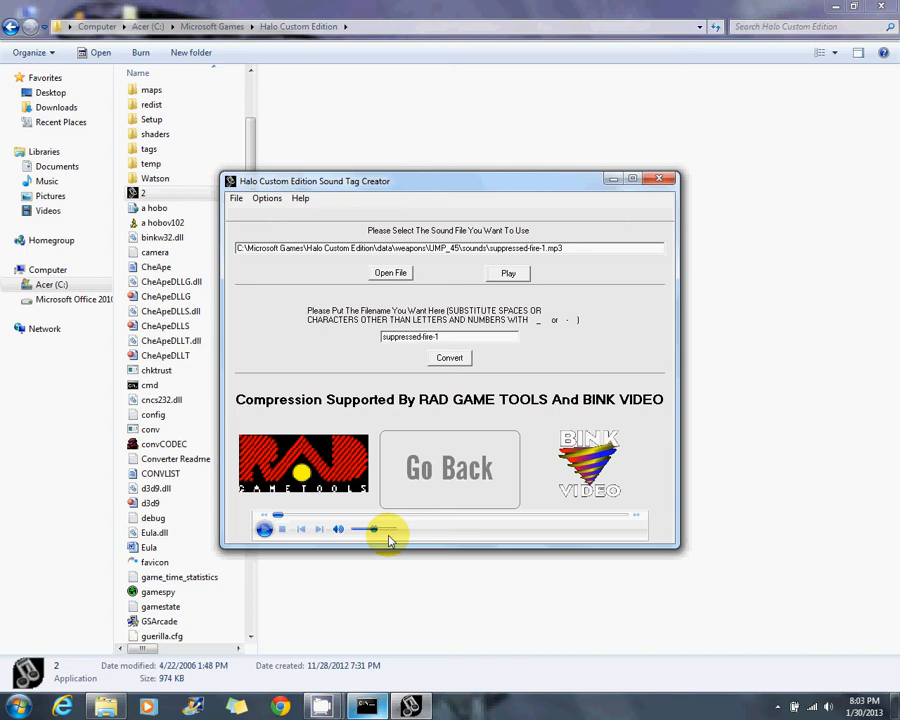
left_click(218, 354)
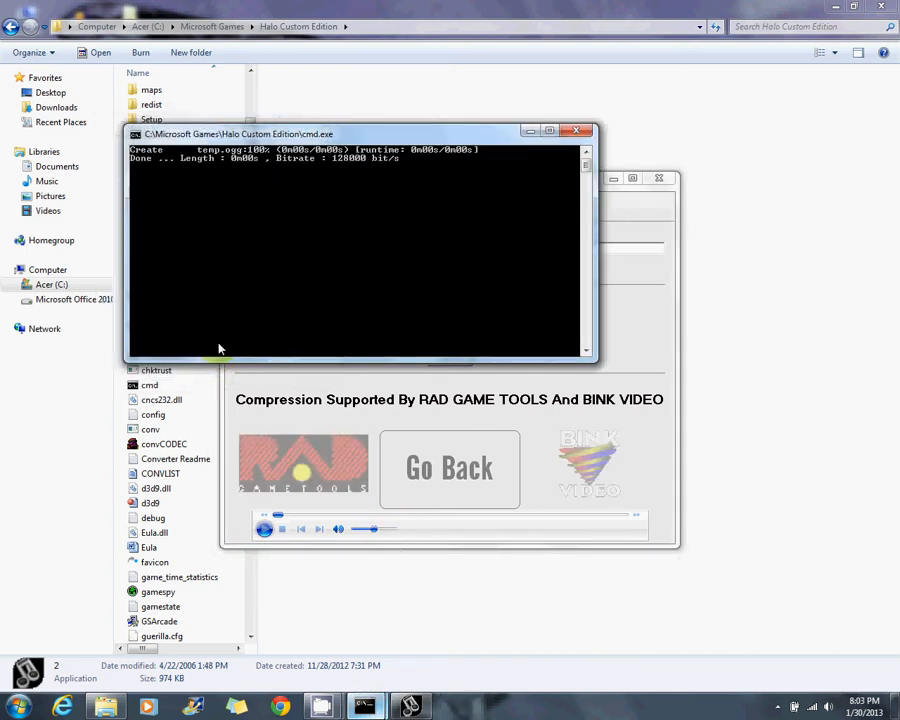
left_click(660, 183)
Put suppressed-fire-1.sound from the tags\sound\music\music folder on the clipboard
double_click(151, 149)
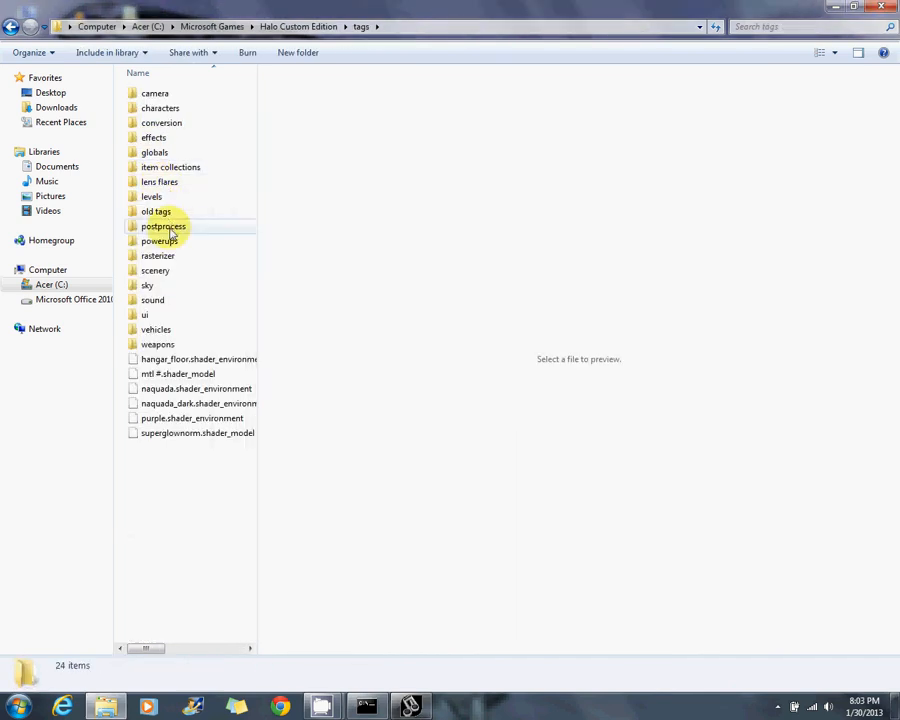
double_click(153, 299)
left_click(165, 110)
double_click(165, 110)
double_click(160, 92)
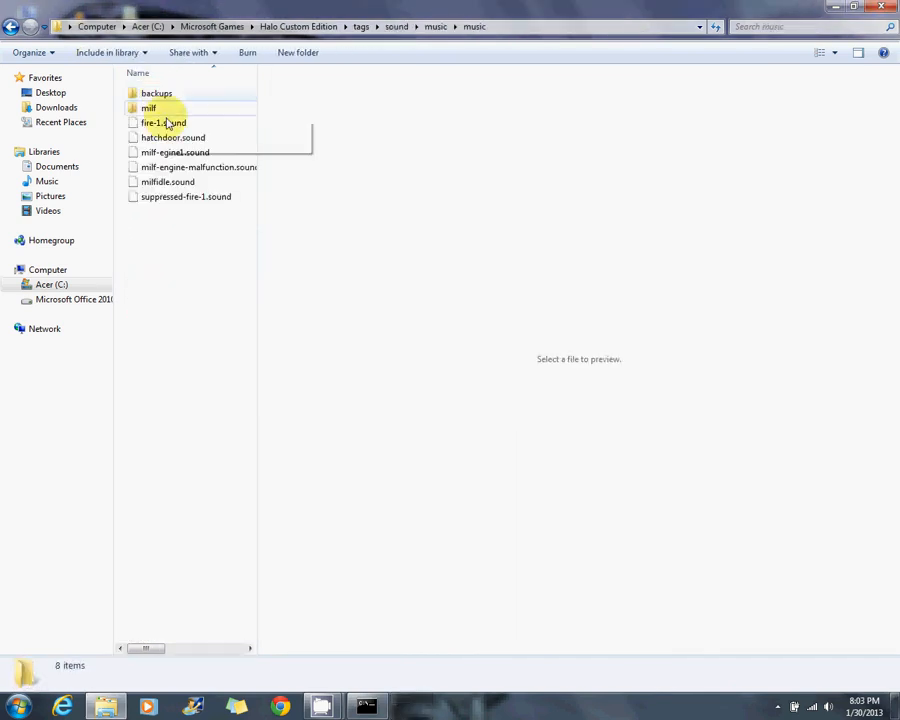
left_click(175, 196)
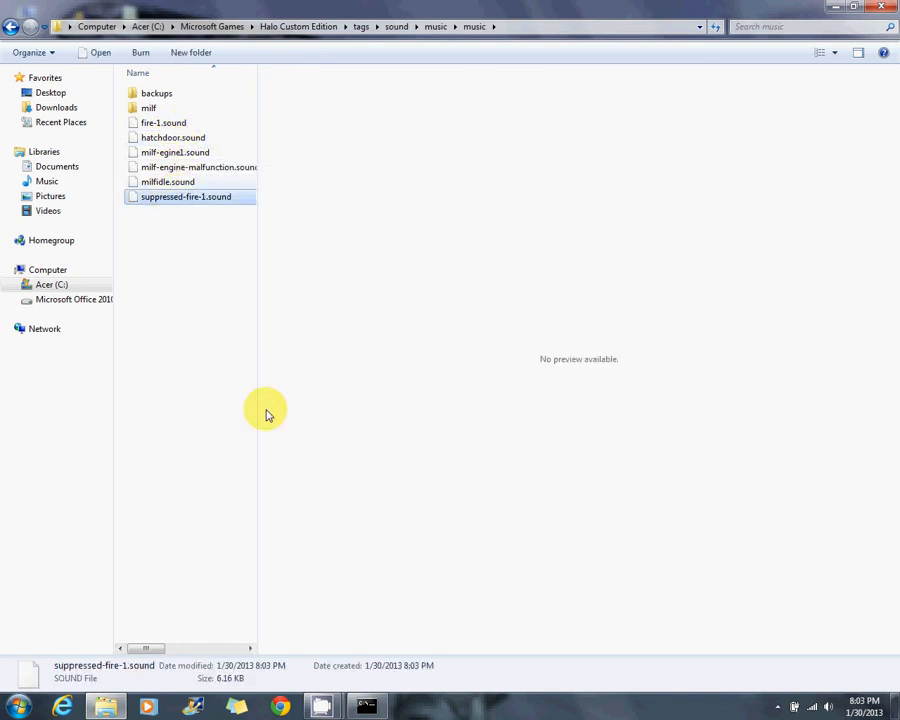
Paste suppressed-fire-1.sound into the tags\weapons\ump_45\sounds folder
left_click(298, 26)
left_click(152, 137)
double_click(152, 137)
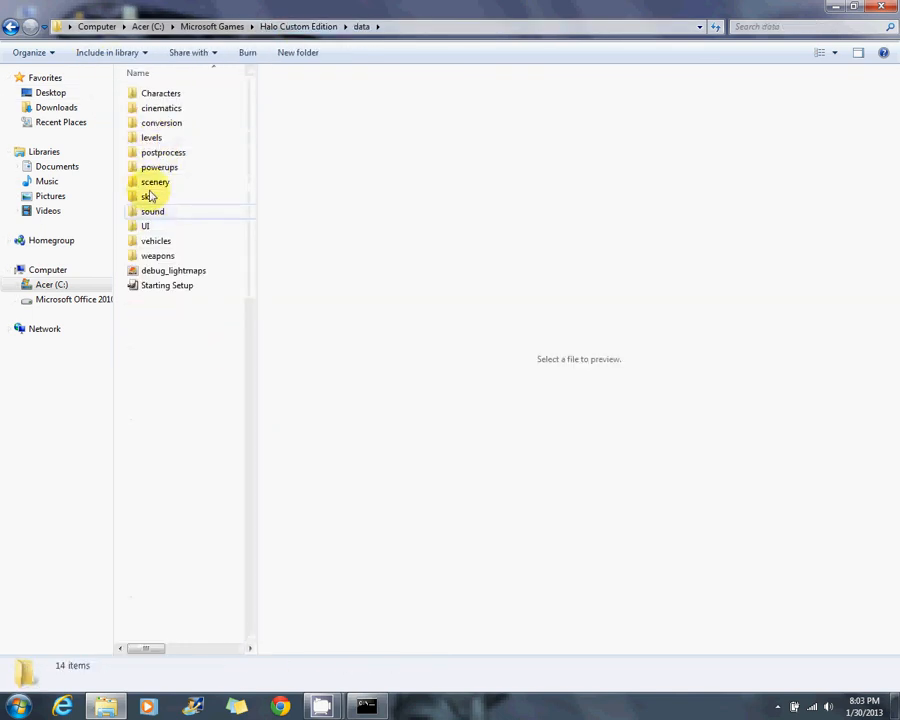
left_click(10, 26)
double_click(164, 256)
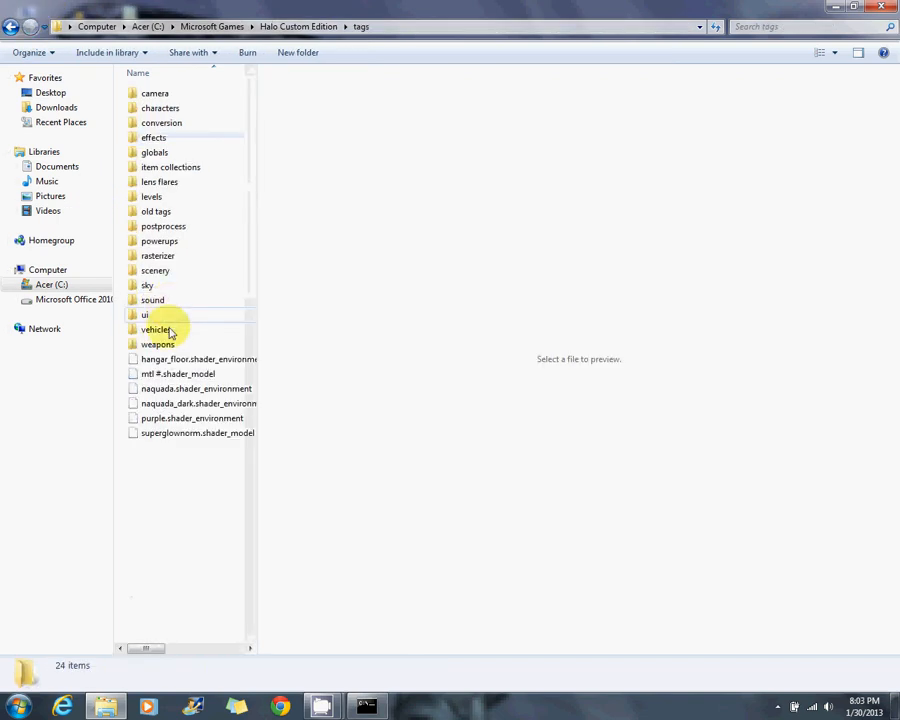
double_click(165, 344)
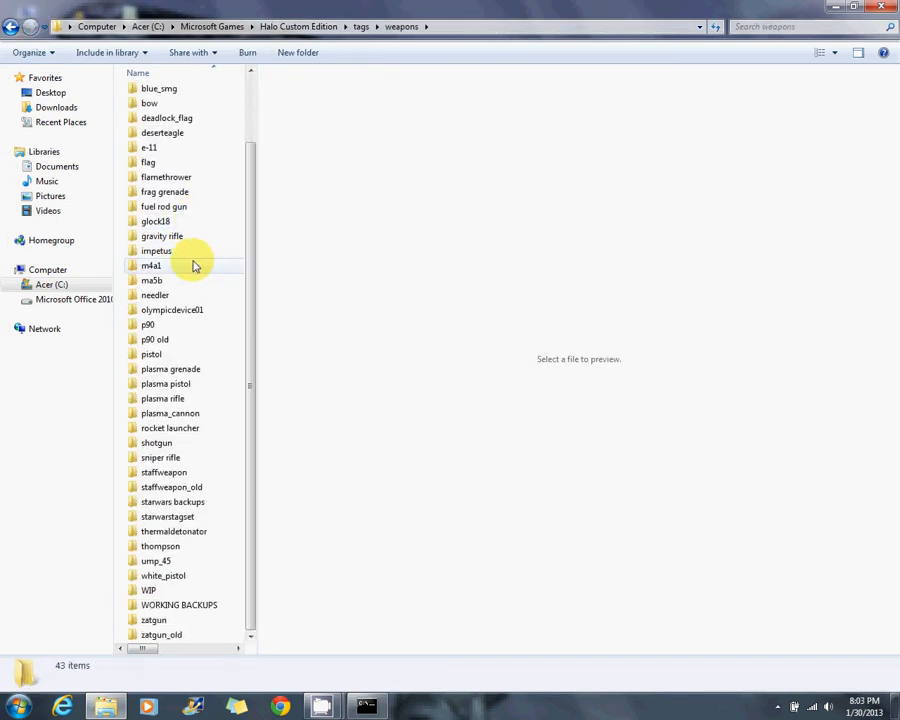
type("u")
key("Return")
left_click(153, 138)
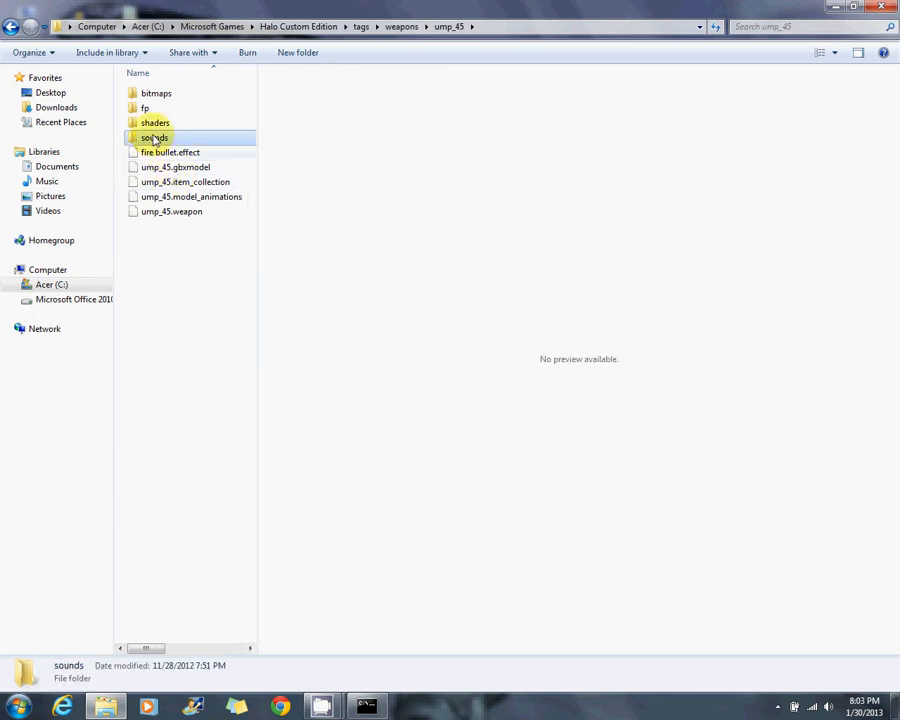
double_click(153, 138)
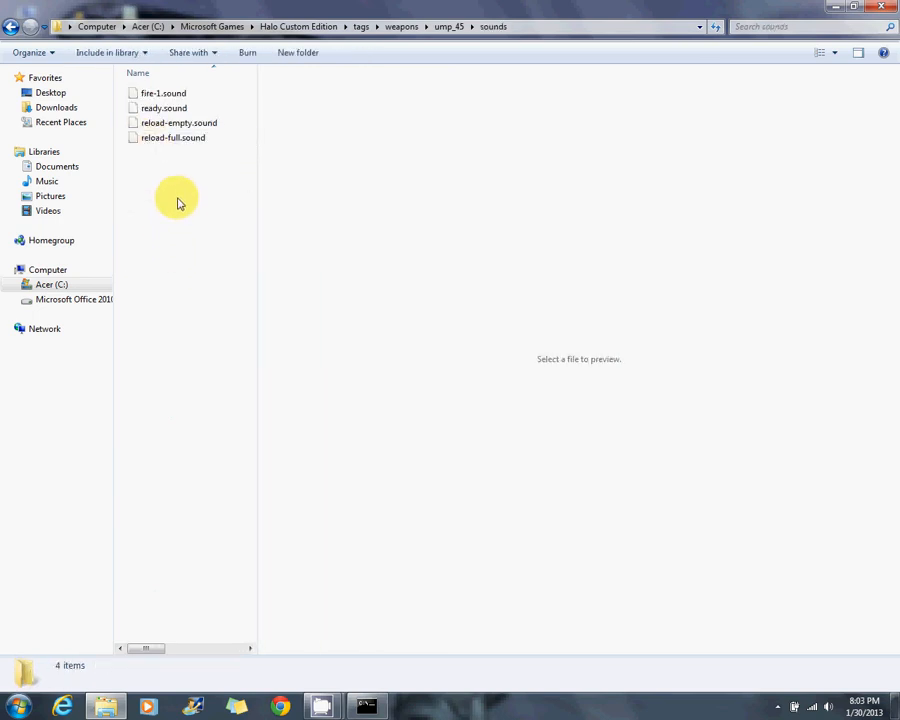
key("ctrl+v")
left_click(204, 172)
Launch kornman00v102 from the Halo Custom Edition folder and open weapons\ump_45\fire bullet.effect
left_click(296, 27)
scroll(227, 412, "down", 13)
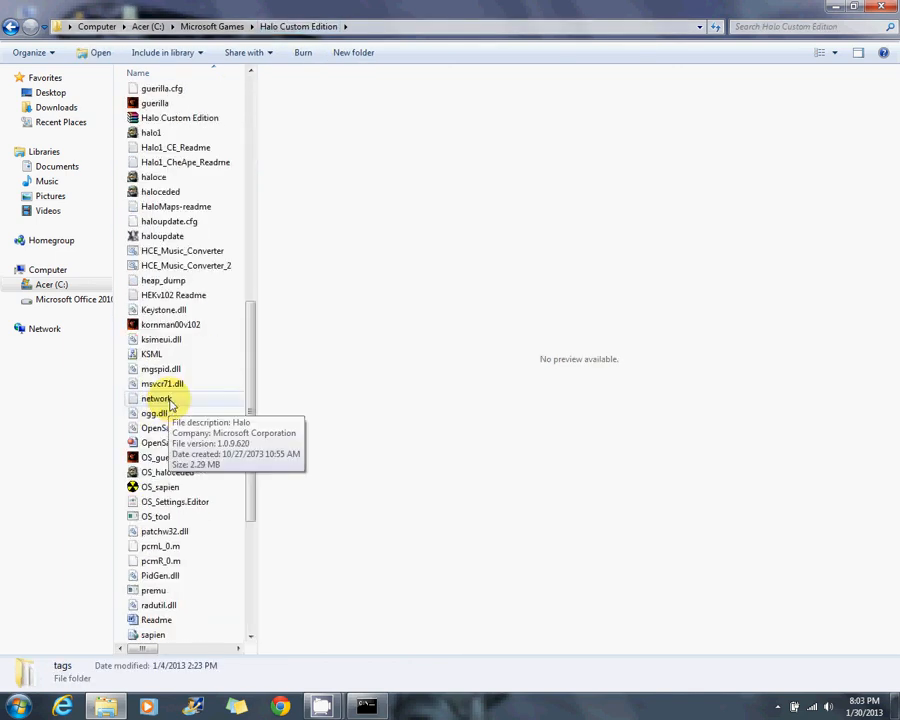
double_click(165, 281)
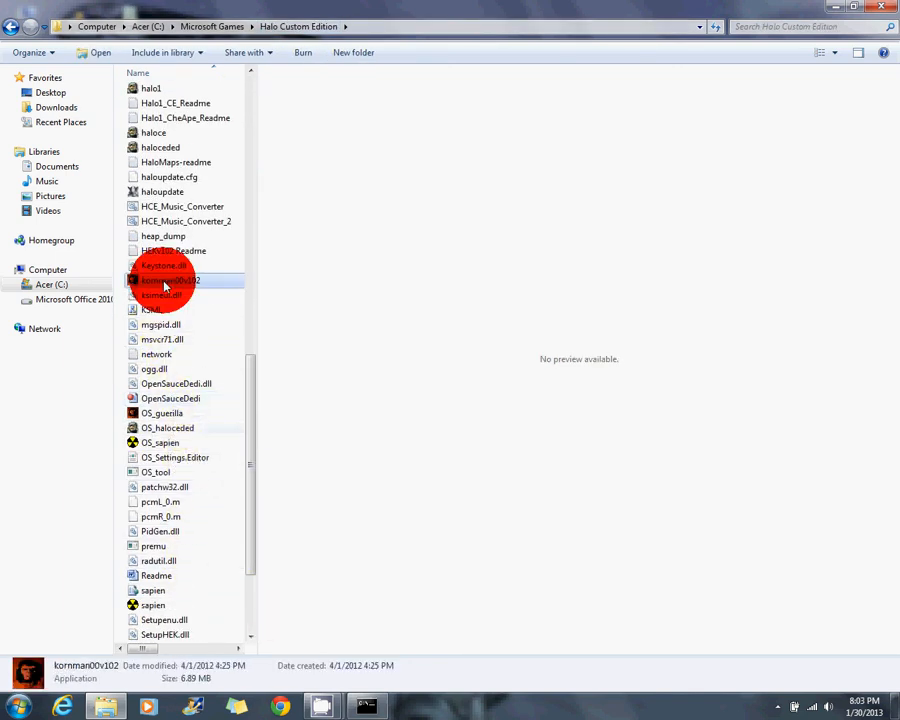
key("ctrl+o")
type("weapon")
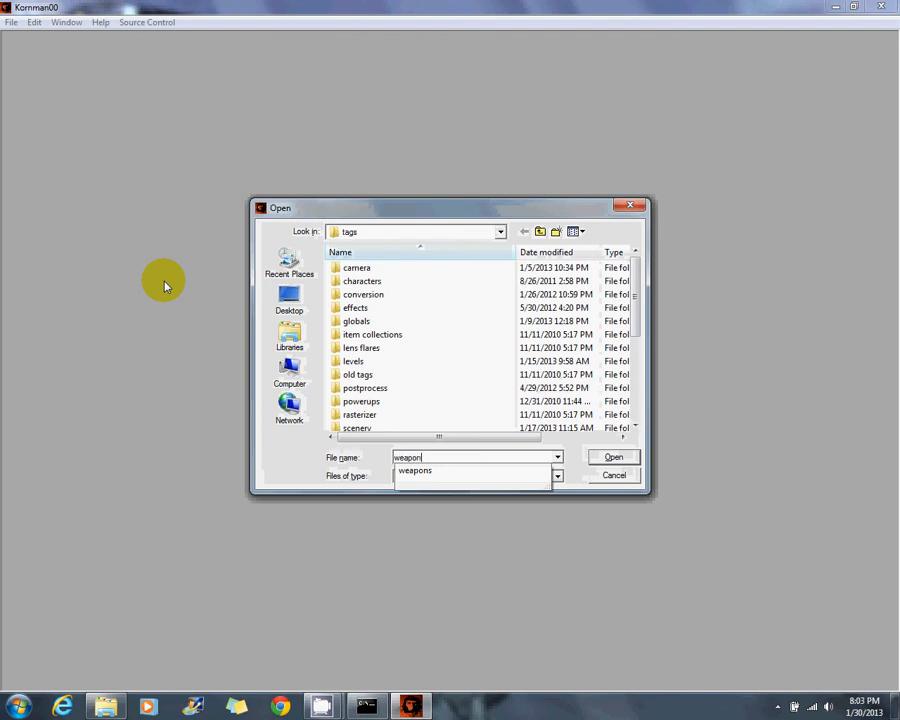
type("s")
key("Return")
type("ump_")
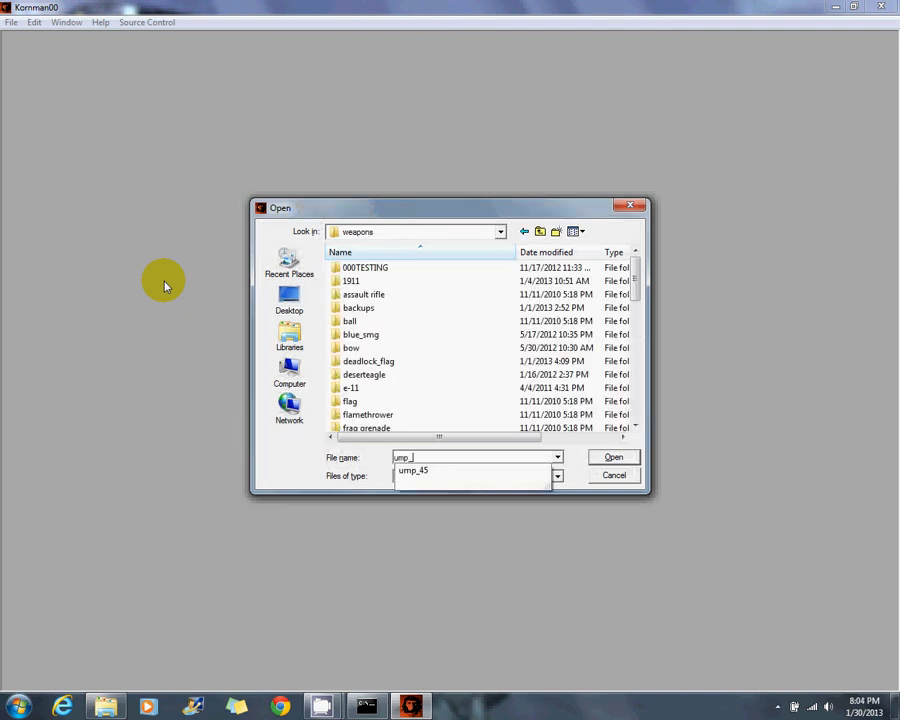
type("45")
key("Return")
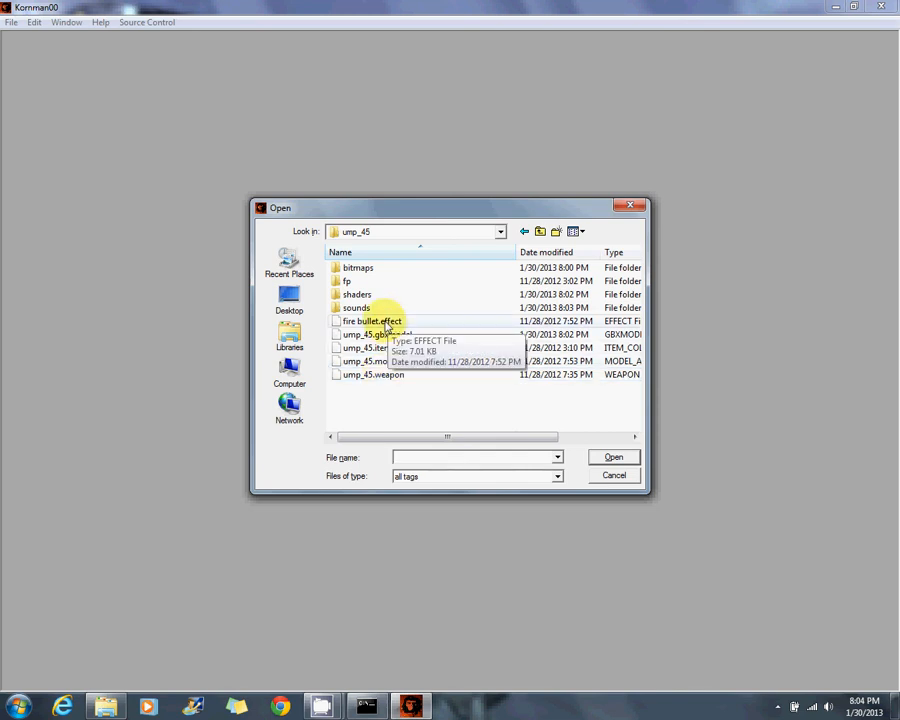
double_click(372, 322)
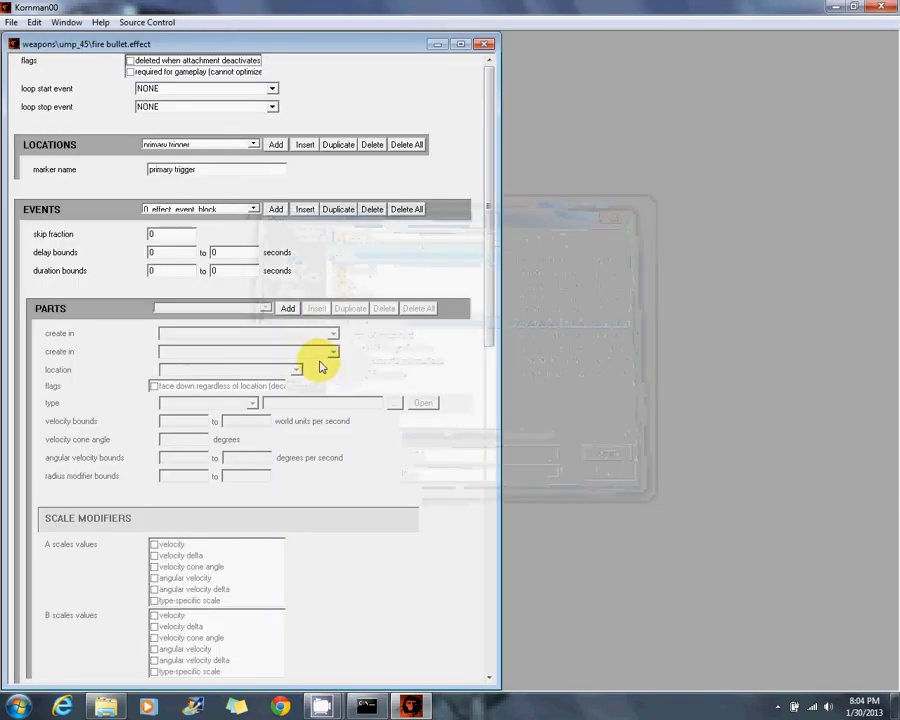
Change event block 1's sound reference to weapons\ump_45\sounds\suppressed-fire-1, save the effect tag and close the tag editor
left_click(226, 210)
left_click(226, 223)
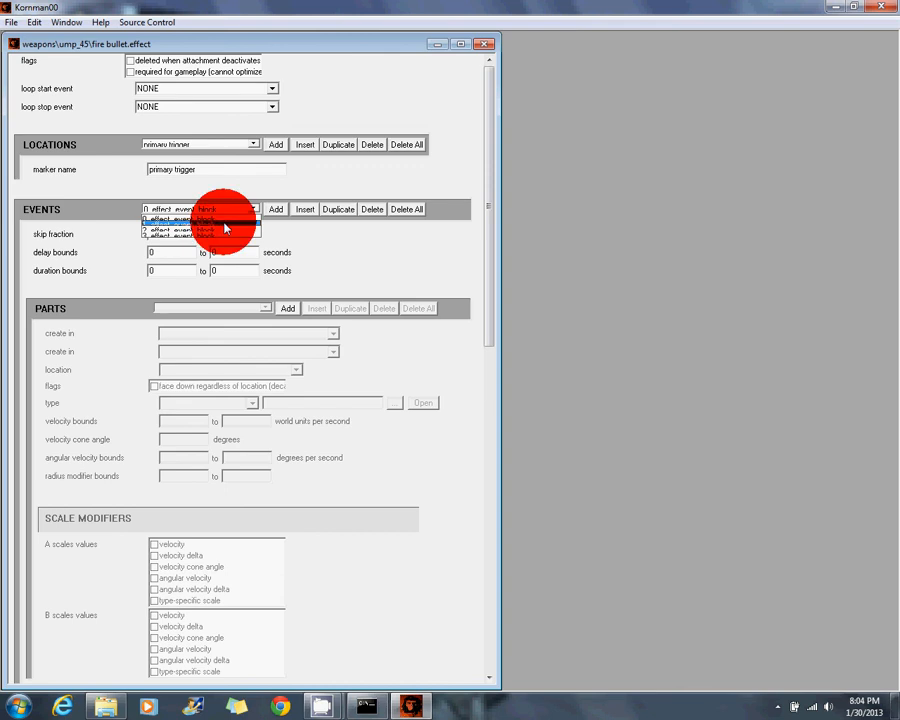
left_click(378, 405)
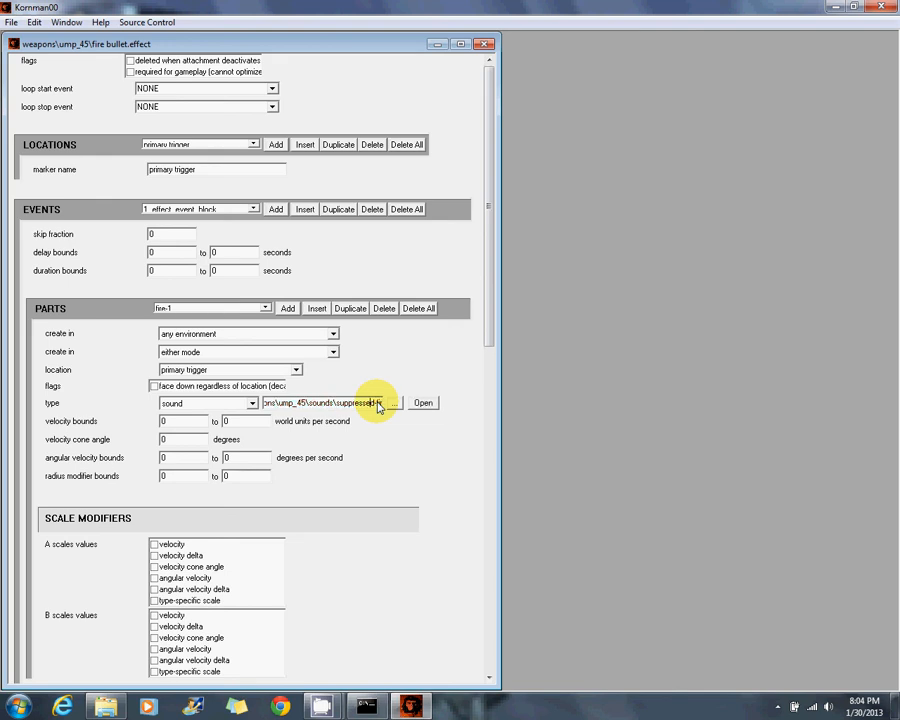
left_click(484, 44)
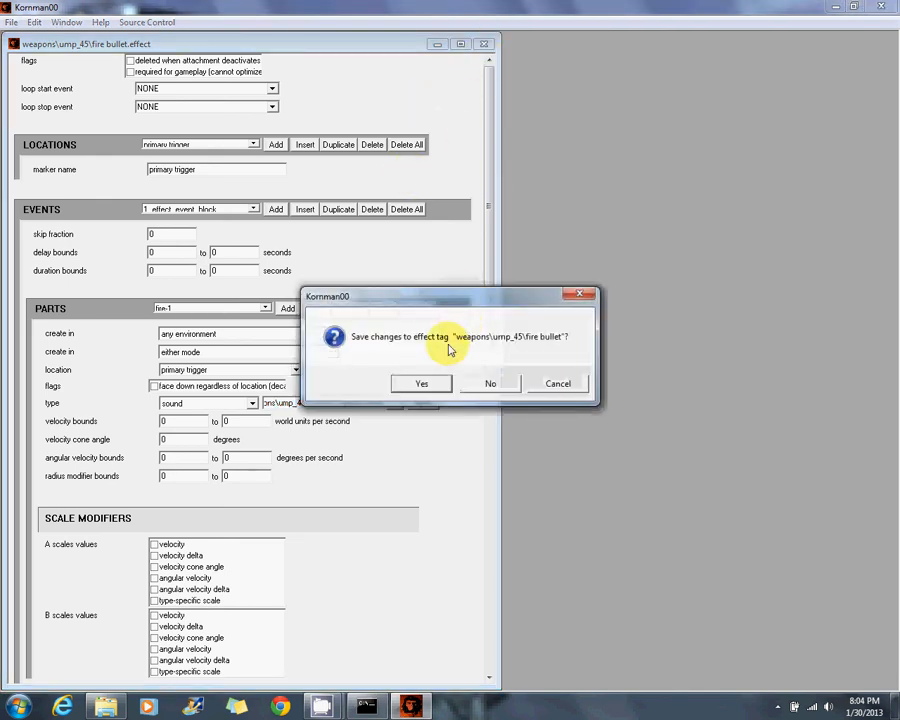
left_click(420, 383)
left_click(881, 8)
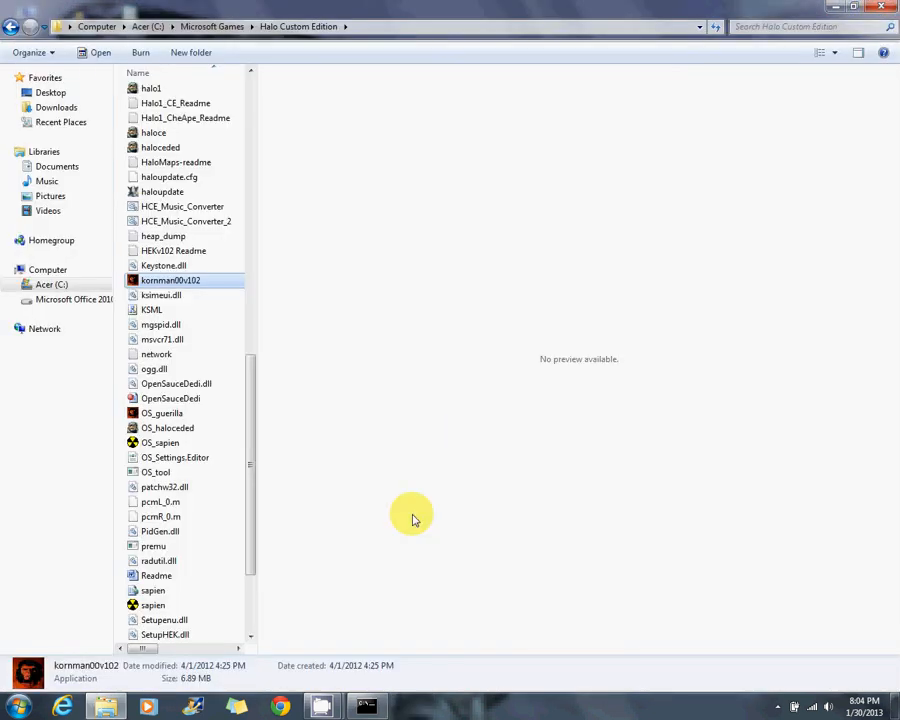
Launch a hobov102 from the Halo Custom Edition folder and open levels\testingrange\ump.scenario
left_click_drag(254, 454, 233, 218)
double_click(225, 208)
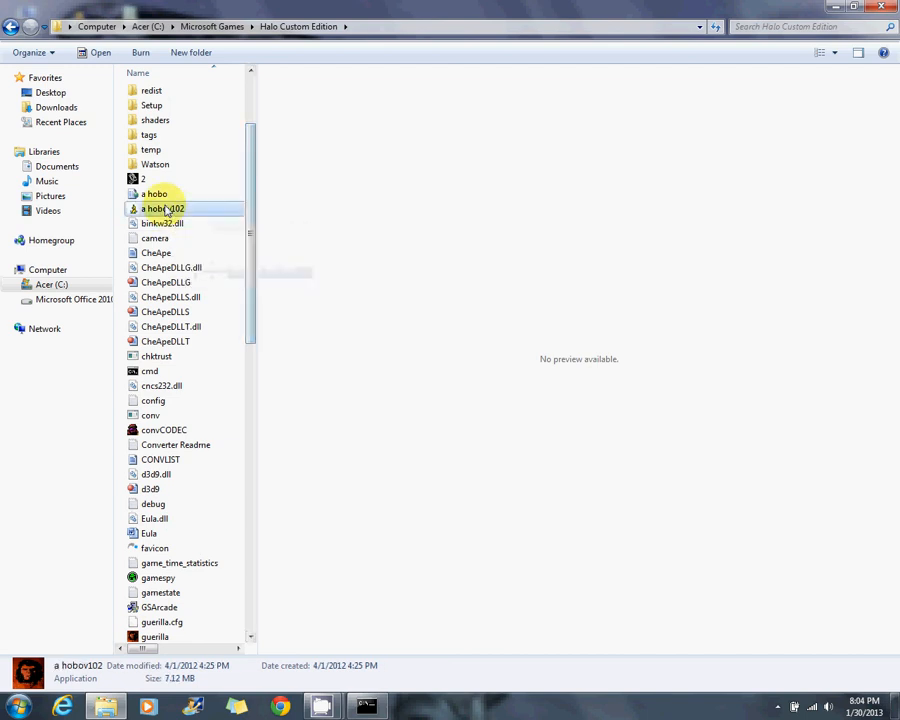
left_click(483, 365)
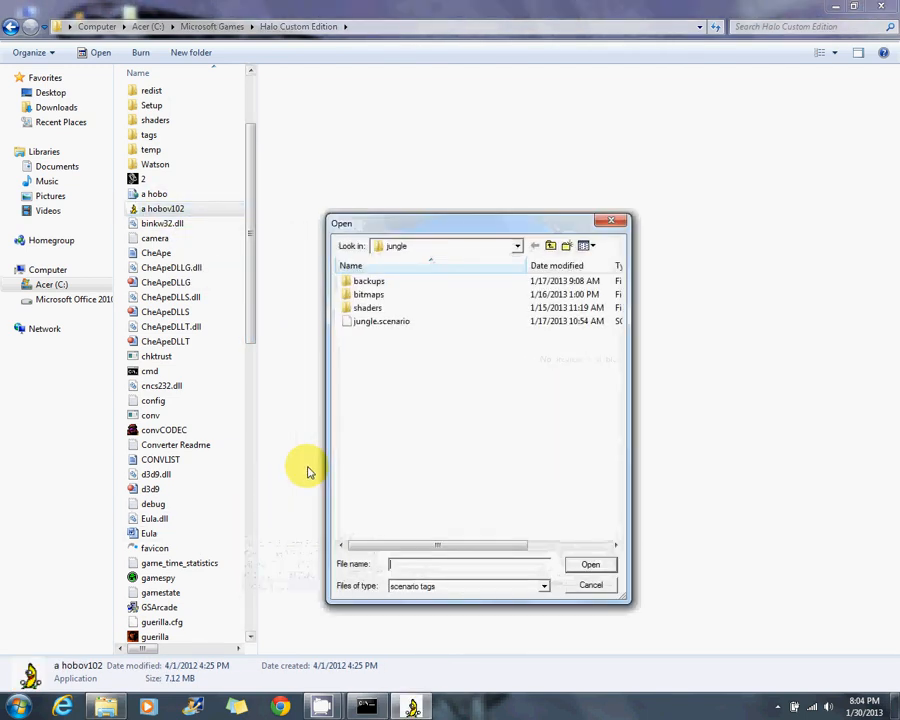
left_click(550, 246)
left_click_drag(617, 410, 627, 537)
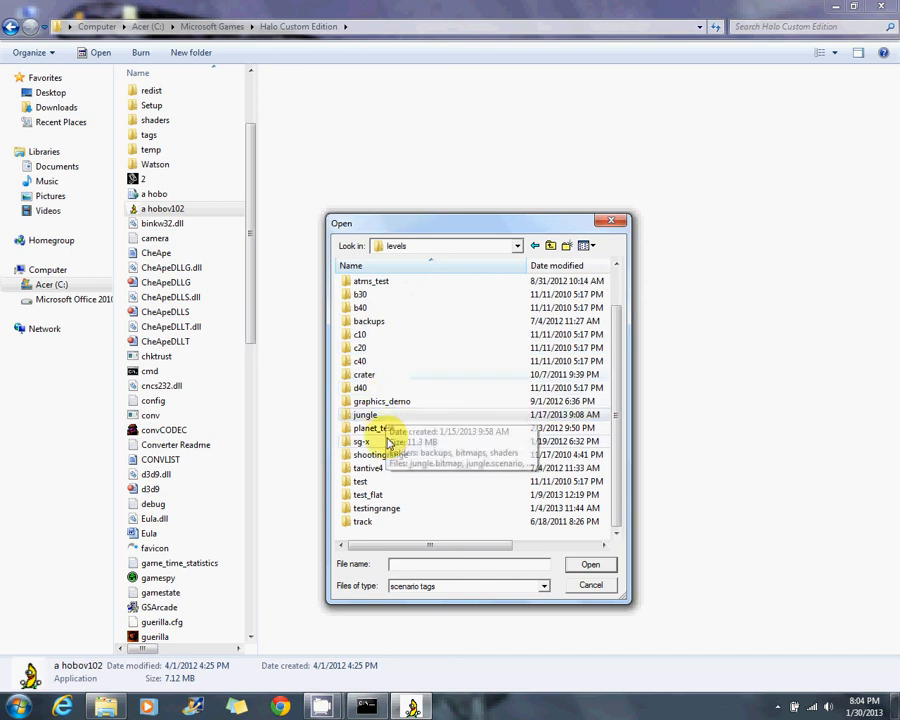
double_click(389, 512)
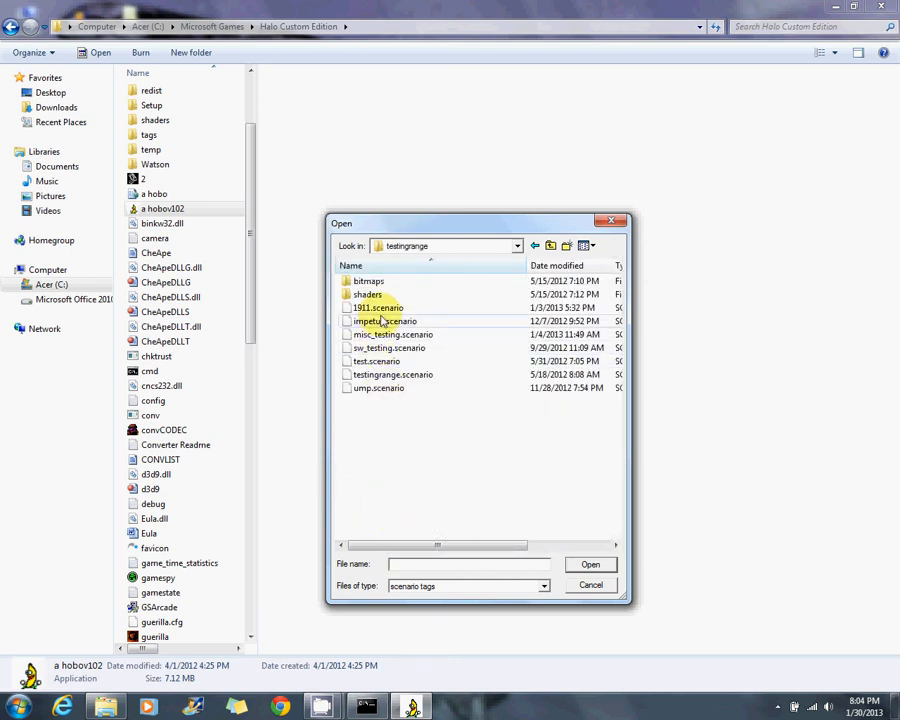
double_click(376, 389)
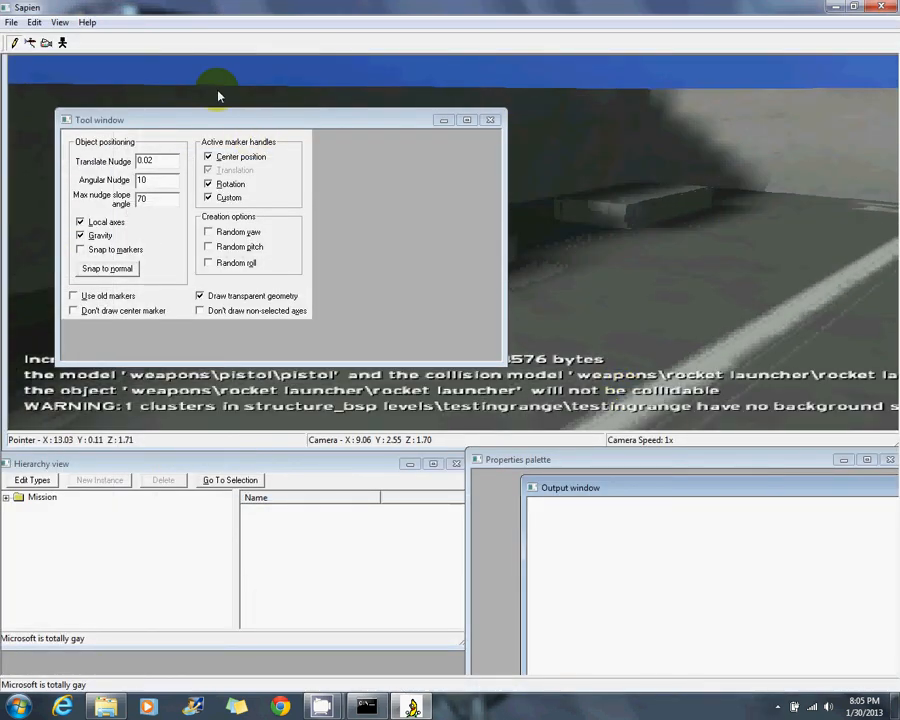
Examine the Netgame Equipment entries under Game data and their placement in the level, and close Sapien
left_click_drag(250, 120, 687, 581)
left_click(10, 498)
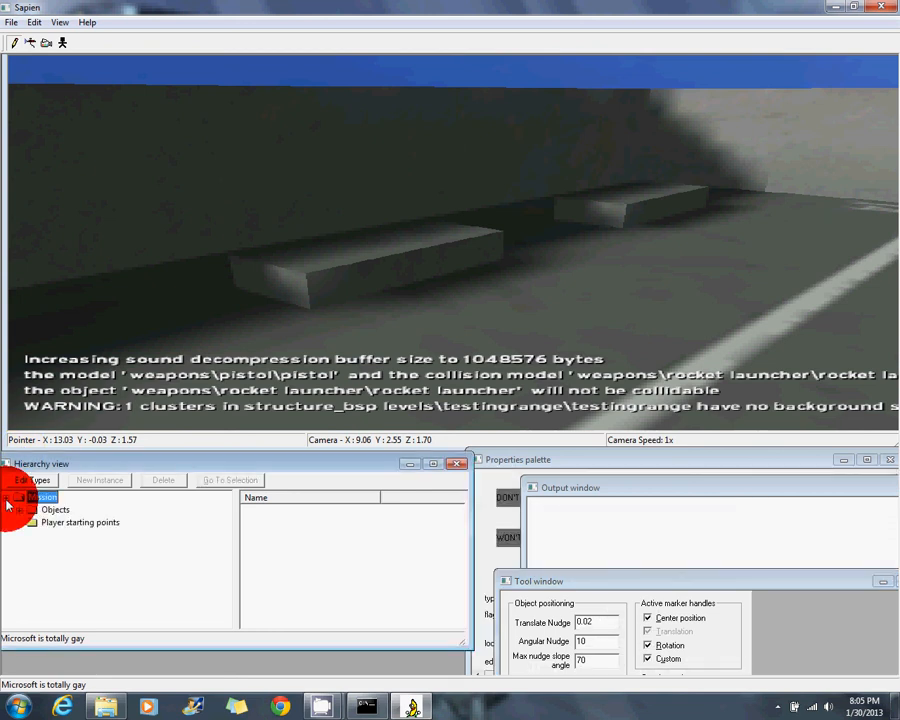
left_click(19, 560)
left_click(62, 585)
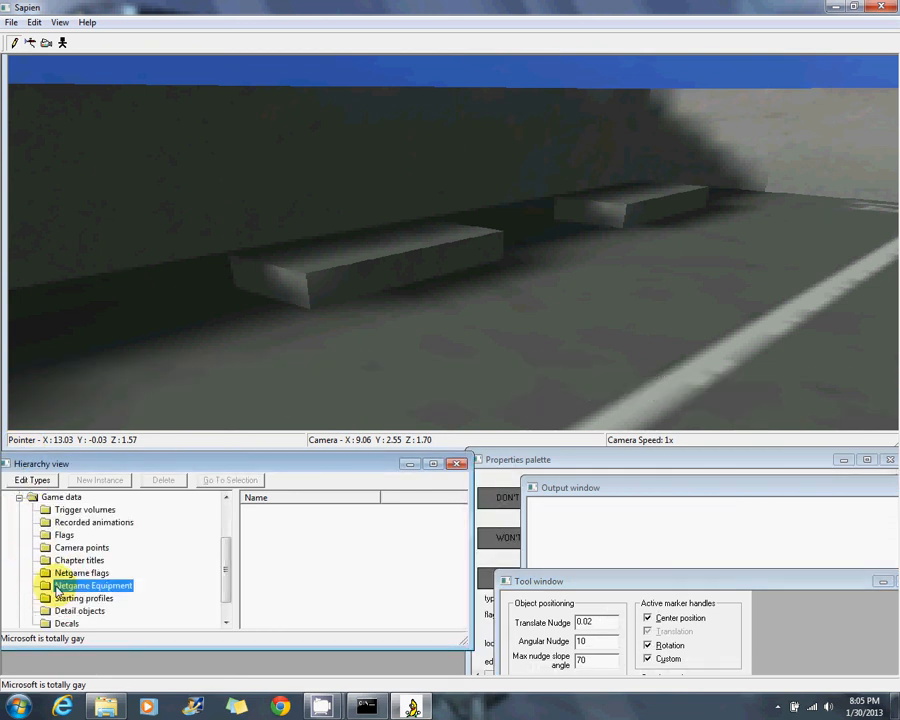
left_click_drag(558, 494, 578, 530)
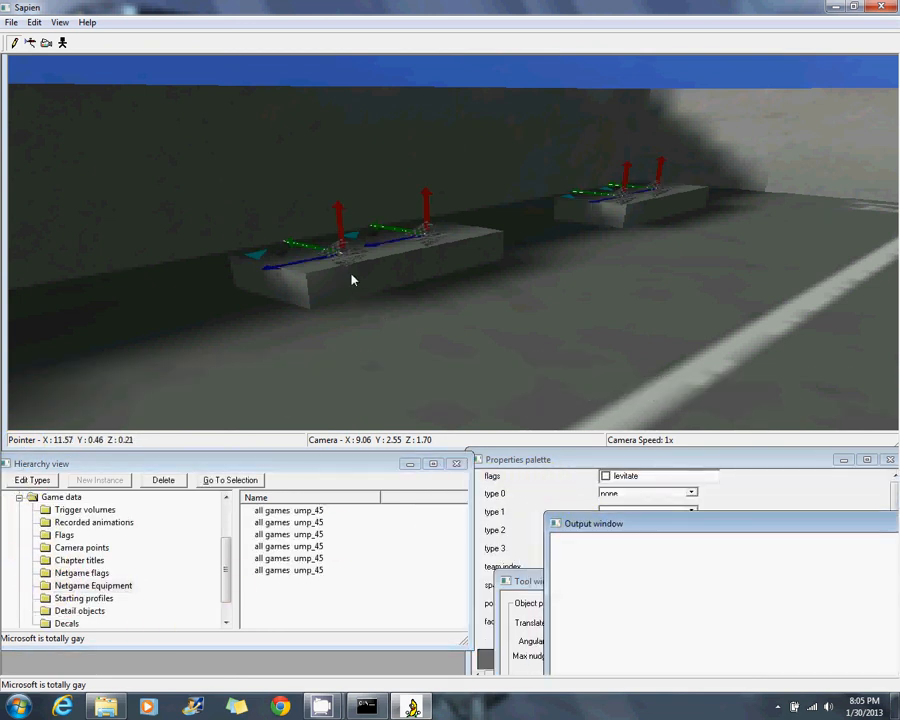
left_click(883, 7)
Switch to the command prompt, run tool build-cache-file levels\testingrange\ump, and close the prompt once the build is done
left_click(366, 707)
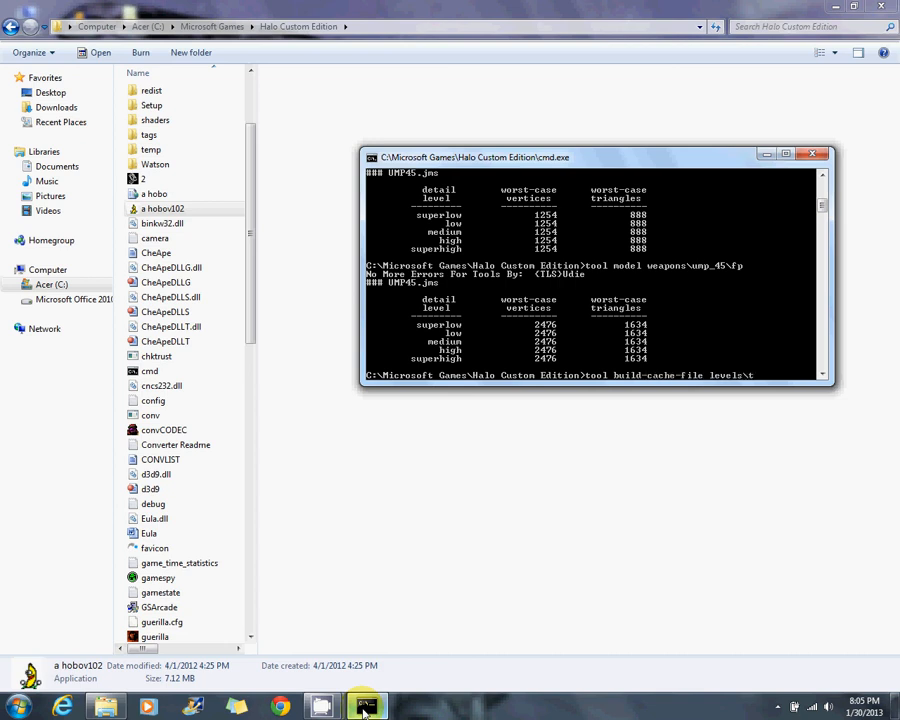
type("nge\\ump")
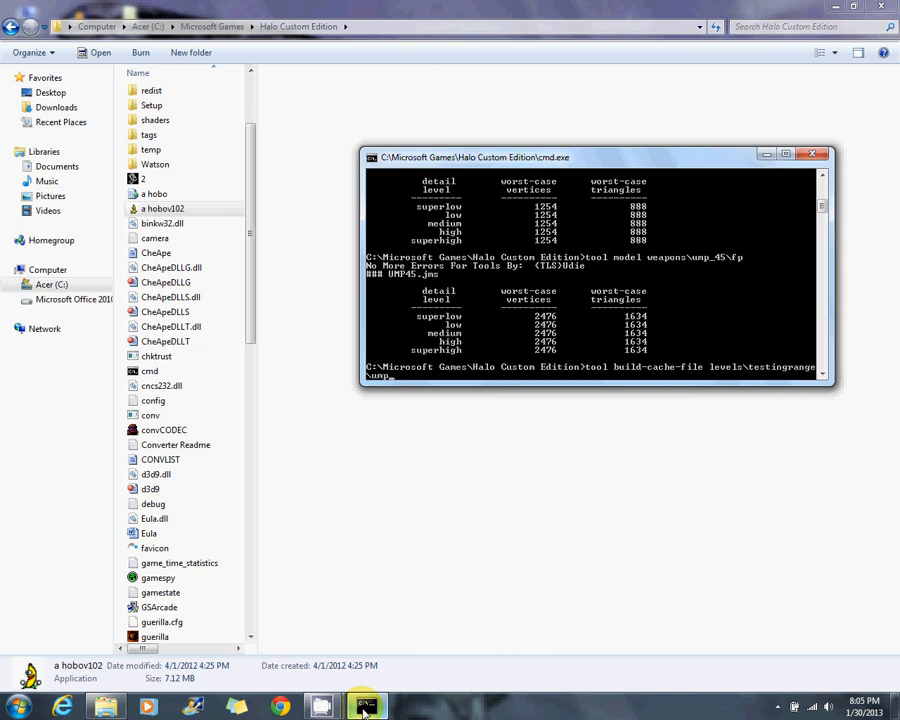
key("Return")
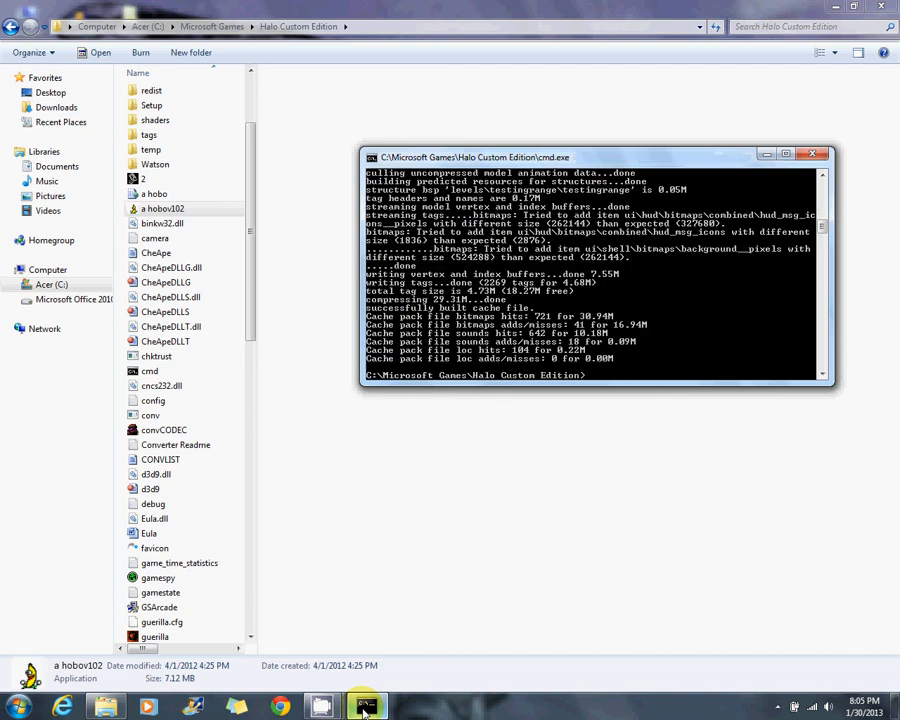
left_click(812, 153)
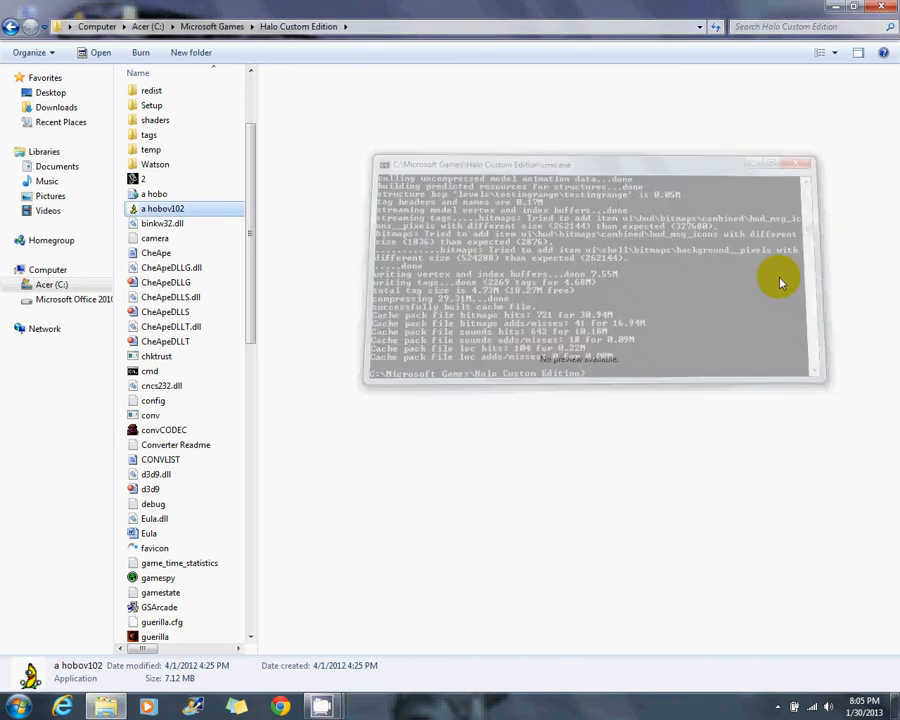
mouse_move(321, 706)
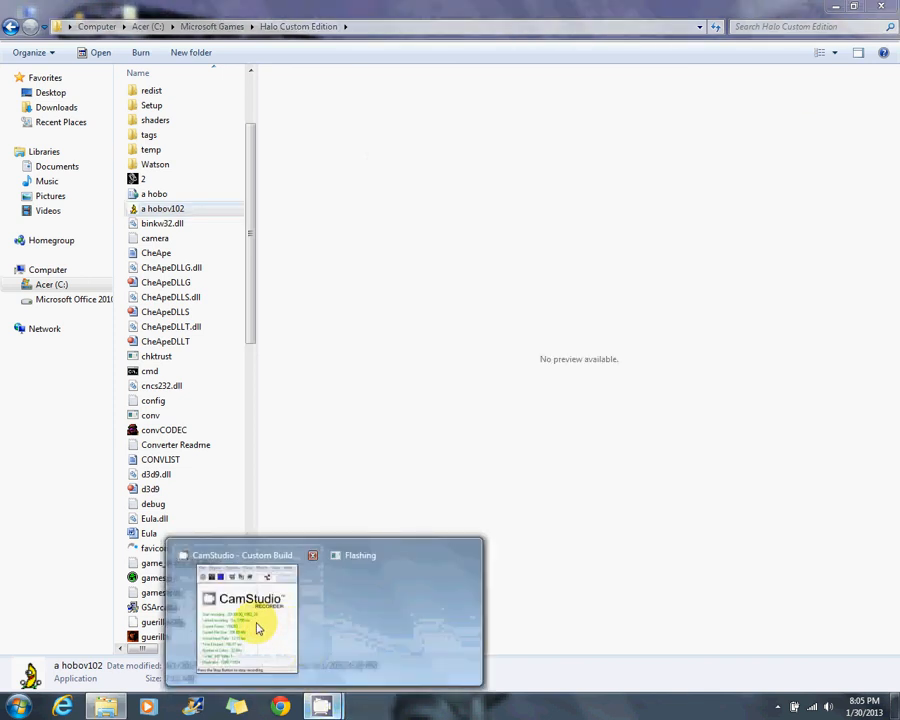
left_click(257, 628)
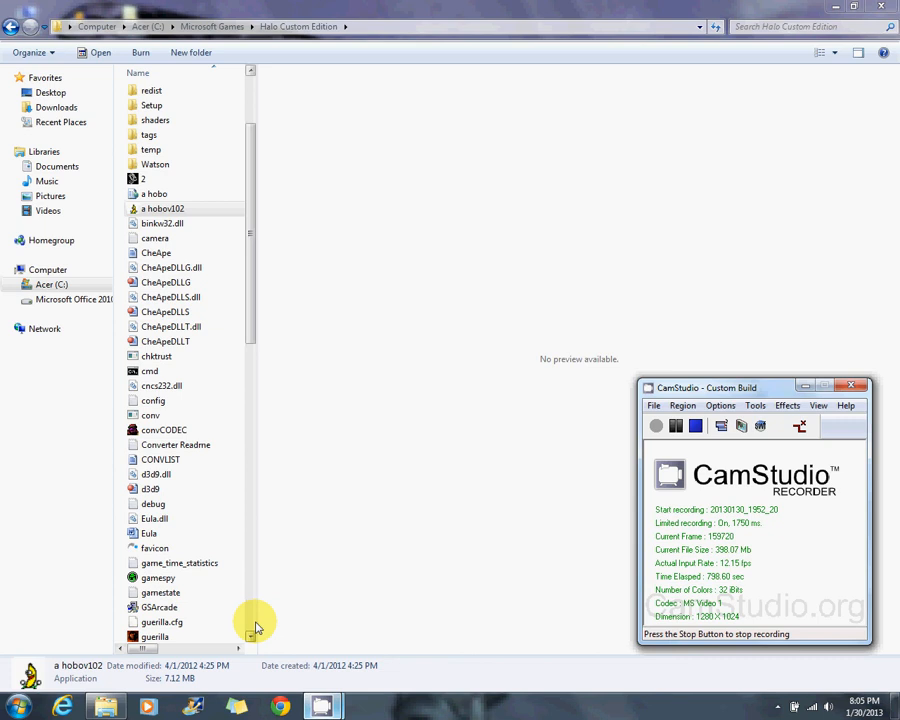